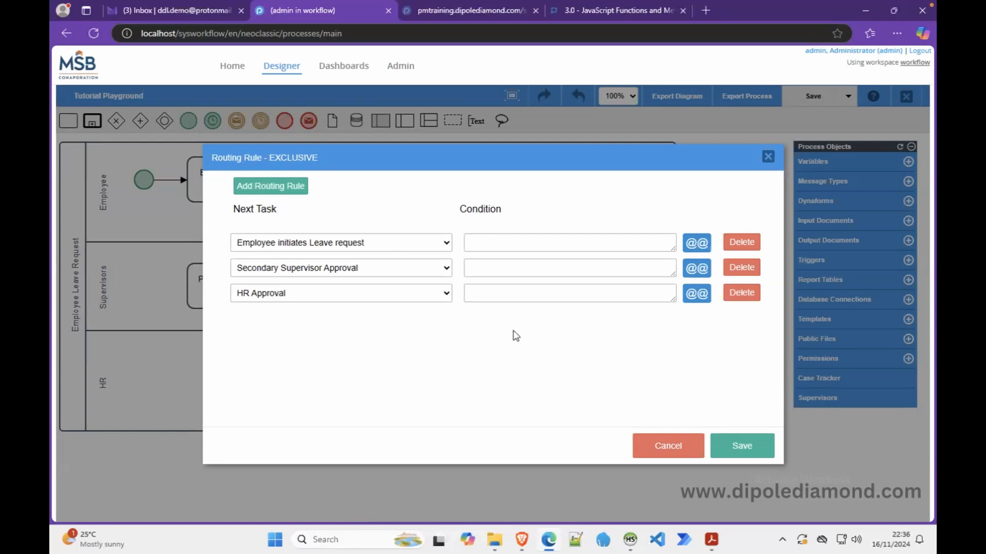
{"action": "left_click", "coordinate": [486, 245]}
{"action": "type", "text": "@@isApproved =="}
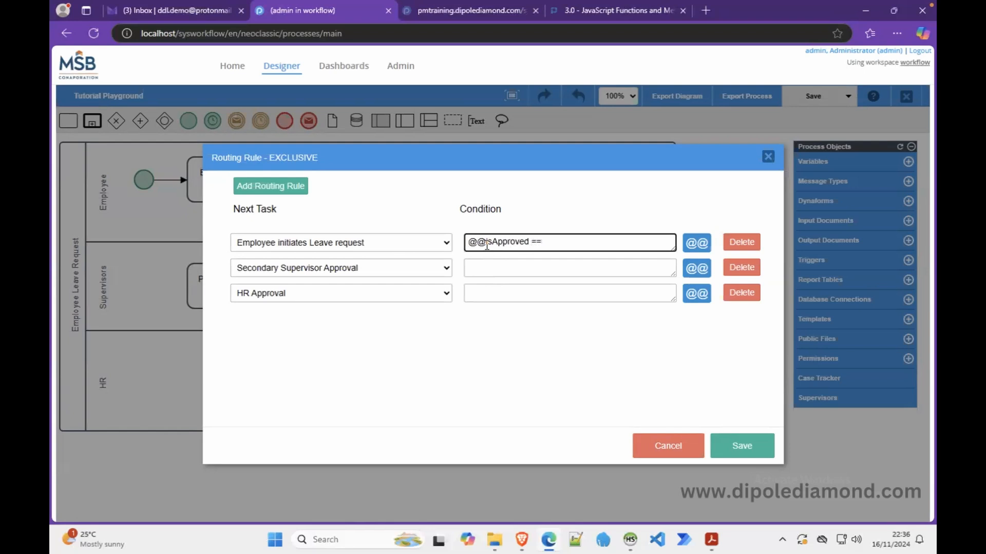
{"action": "type", "text": " \"0\""}
{"action": "left_click_drag", "start_coordinate": [569, 240], "coordinate": [462, 243]}
{"action": "key", "text": "ctrl+c"}
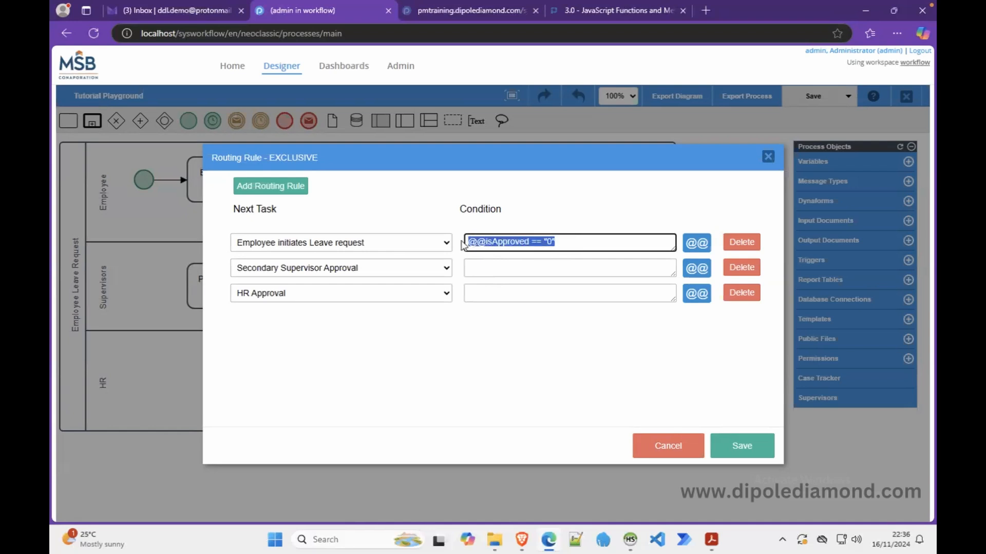
{"action": "left_click", "coordinate": [502, 270]}
{"action": "key", "text": "ctrl+v"}
{"action": "key", "text": "Left"}
{"action": "key", "text": "BackSpace"}
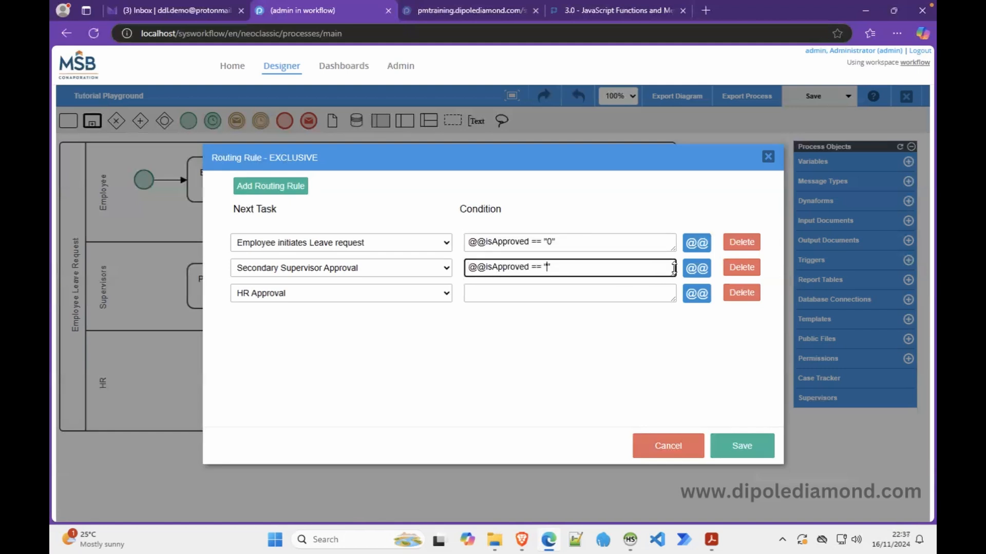
Change the values so the first route checks "NO" and the second route checks "YES"
{"action": "left_click", "coordinate": [553, 244]}
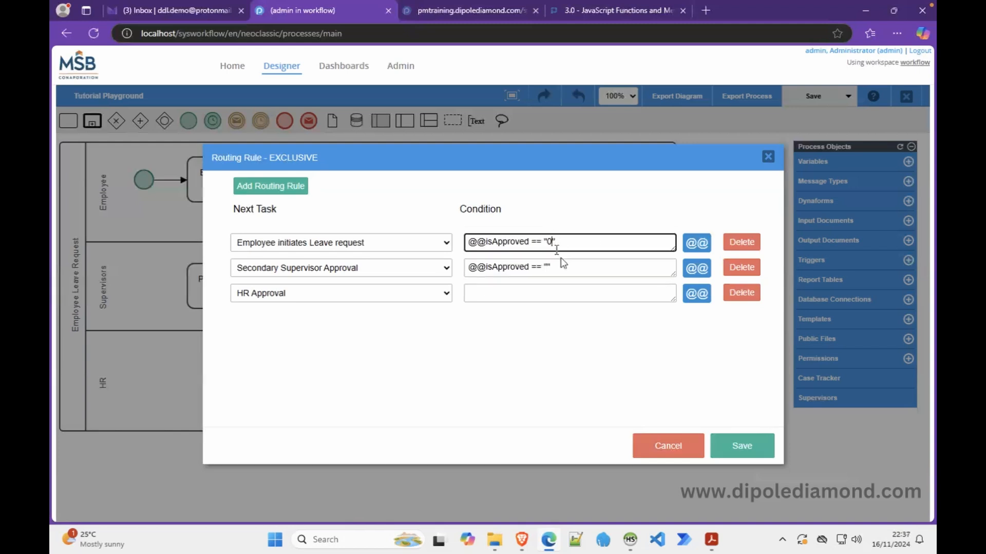
{"action": "key", "text": "BackSpace"}
{"action": "type", "text": "NO"}
{"action": "left_click", "coordinate": [553, 267]}
{"action": "type", "text": "YES"}
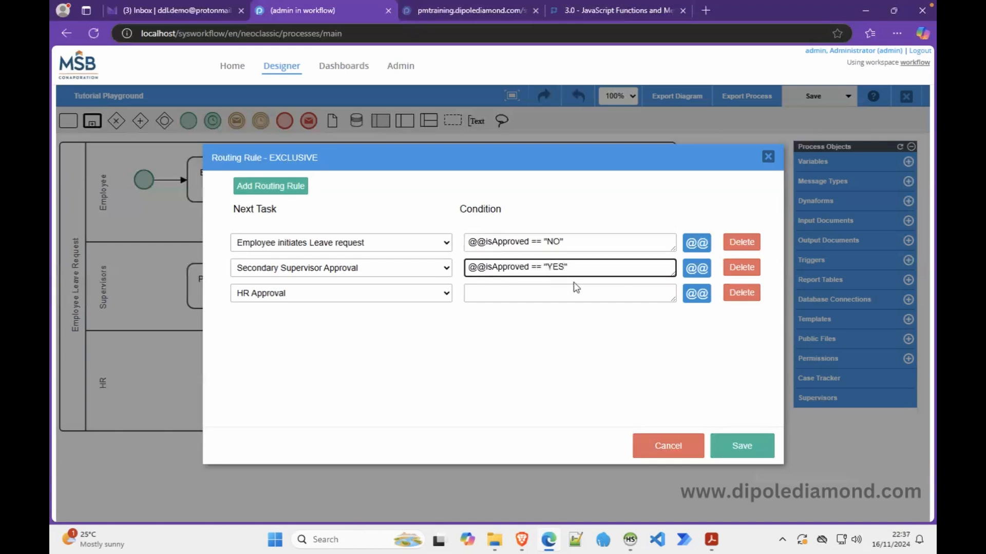
{"action": "key", "text": "ctrl+a"}
{"action": "key", "text": "ctrl+c"}
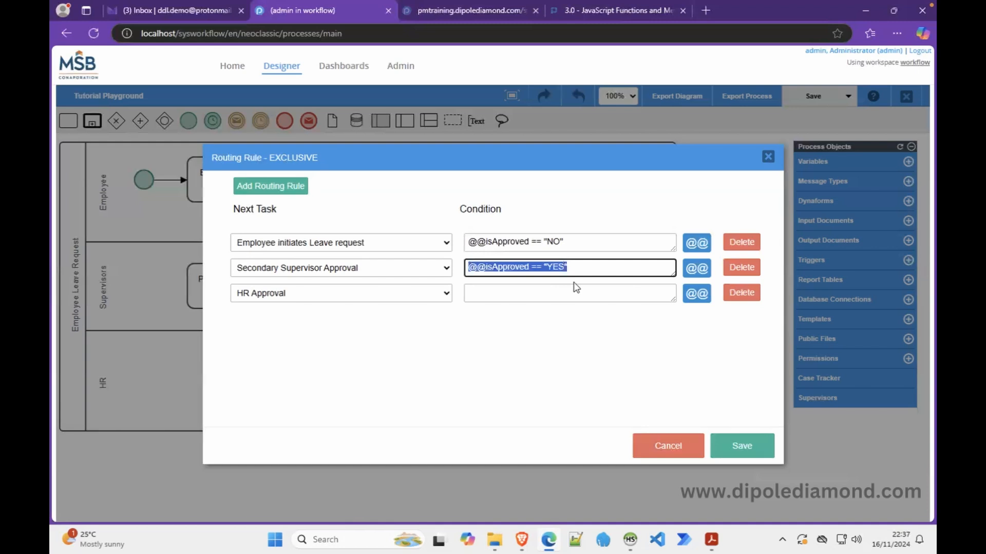
{"action": "left_click", "coordinate": [547, 291]}
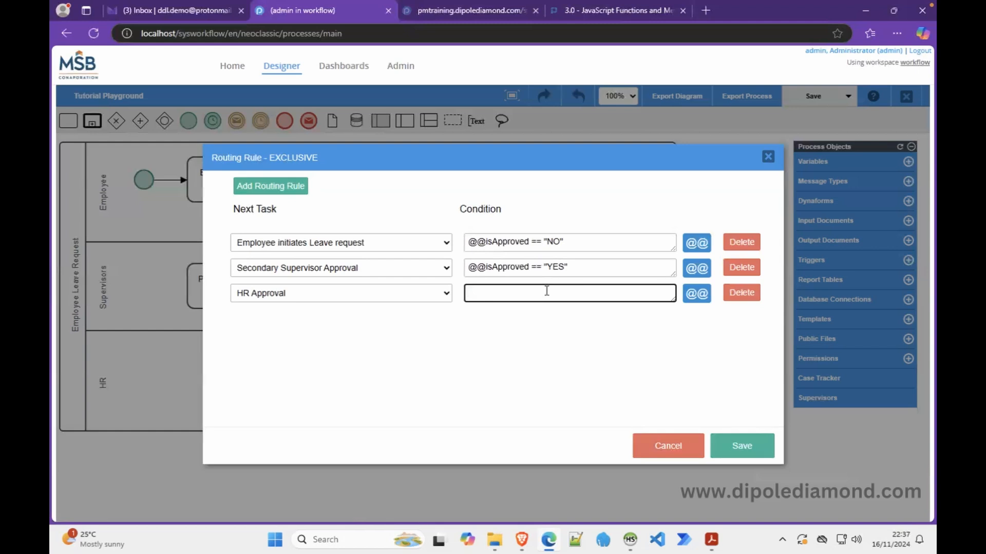
{"action": "key", "text": "ctrl+v"}
{"action": "left_click", "coordinate": [575, 266]}
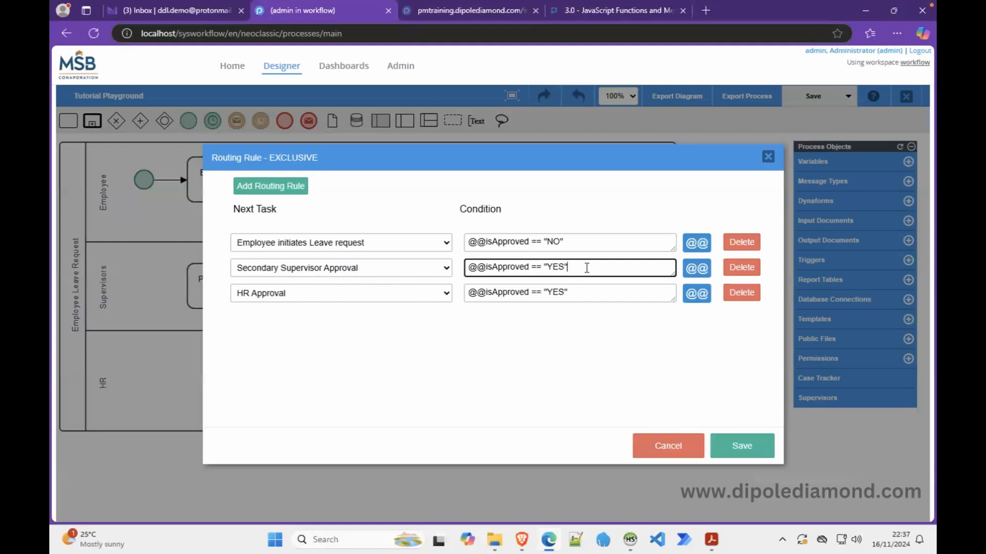
{"action": "type", "text": "$$"}
{"action": "key", "text": "BackSpace"}
{"action": "key", "text": "BackSpace"}
{"action": "type", "text": "&&"}
{"action": "type", "text": " @@"}
{"action": "type", "text": "secondary"}
{"action": "type", "text": "Supervisor"}
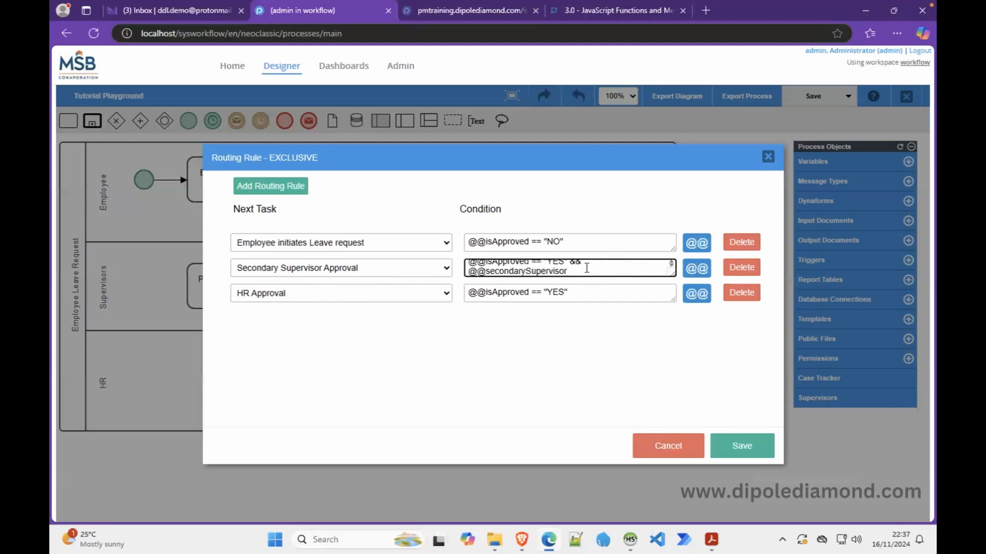
{"action": "left_click_drag", "start_coordinate": [673, 273], "coordinate": [674, 318]}
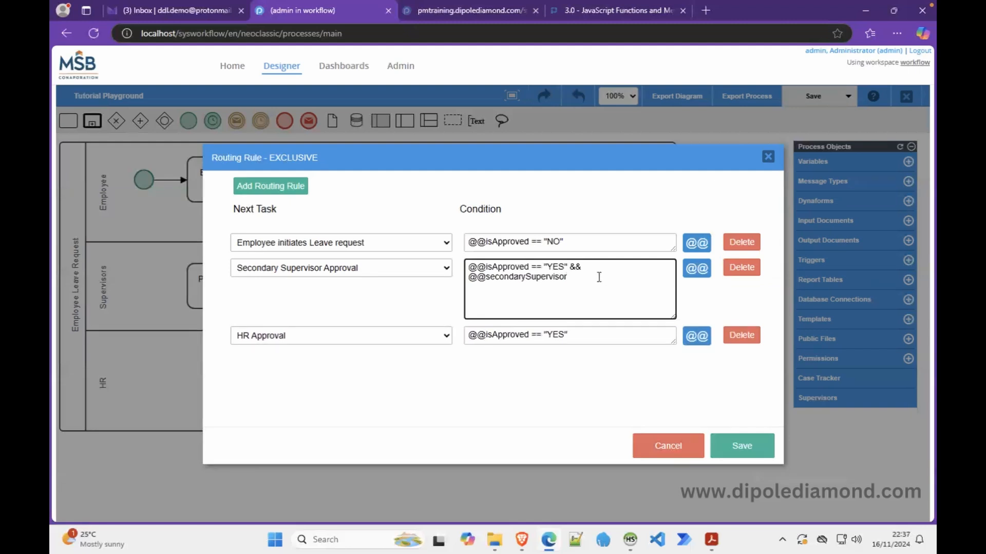
{"action": "type", "text": "== \"YES\""}
{"action": "left_click_drag", "start_coordinate": [609, 278], "coordinate": [456, 286]}
{"action": "key", "text": "ctrl+c"}
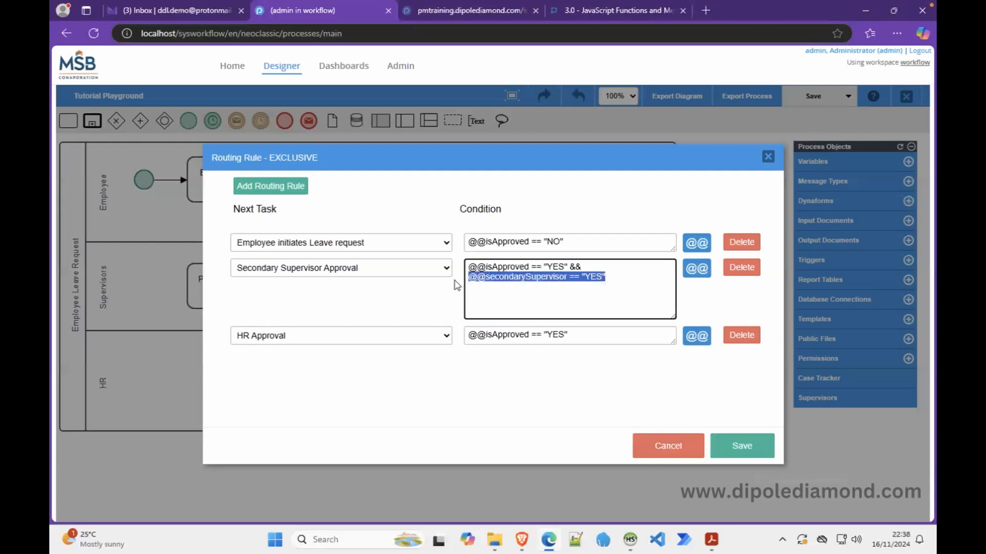
{"action": "left_click_drag", "start_coordinate": [673, 340], "coordinate": [670, 383]}
{"action": "left_click", "coordinate": [656, 352]}
{"action": "type", "text": "&&"}
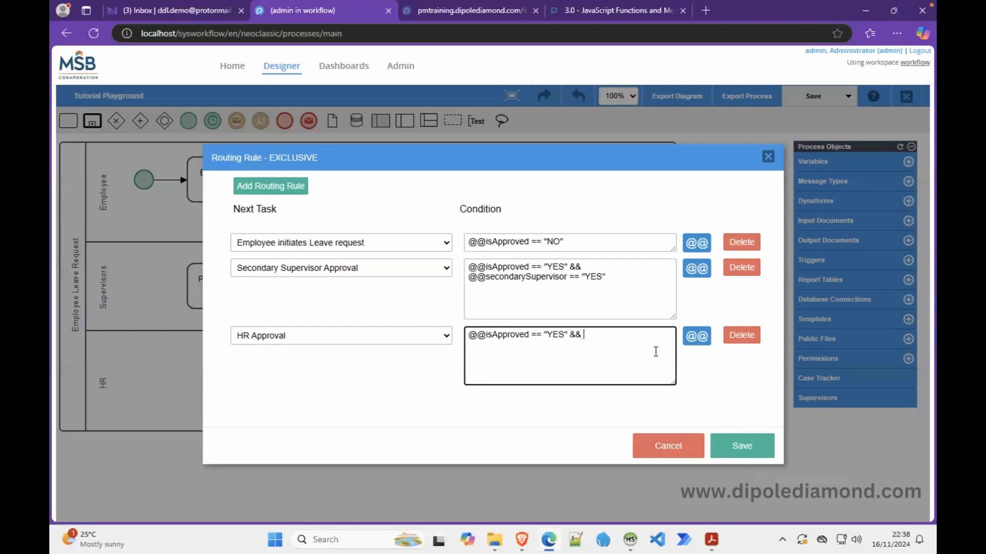
{"action": "key", "text": "ctrl+v"}
{"action": "key", "text": "BackSpace"}
{"action": "key", "text": "BackSpace"}
{"action": "key", "text": "BackSpace"}
{"action": "type", "text": "NO"}
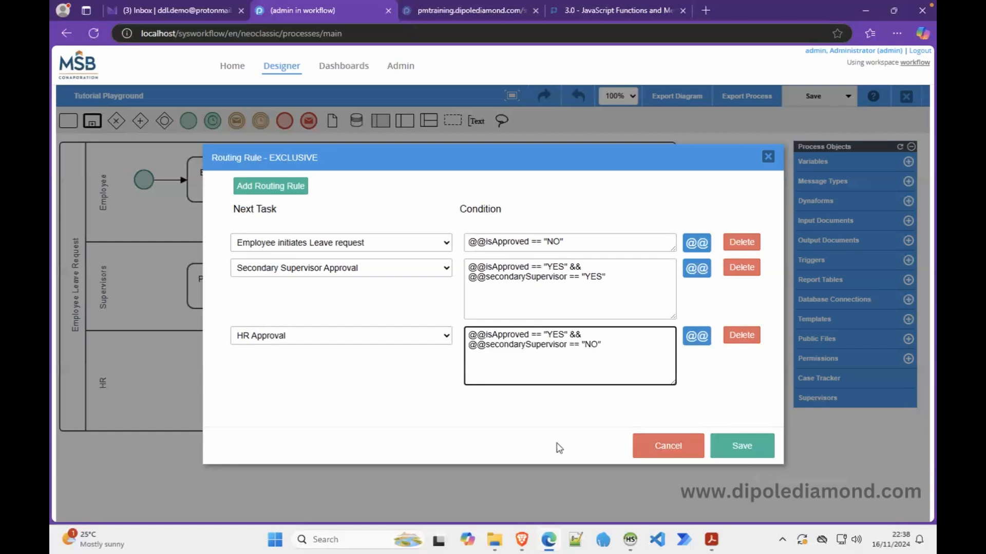
{"action": "left_click", "coordinate": [483, 417]}
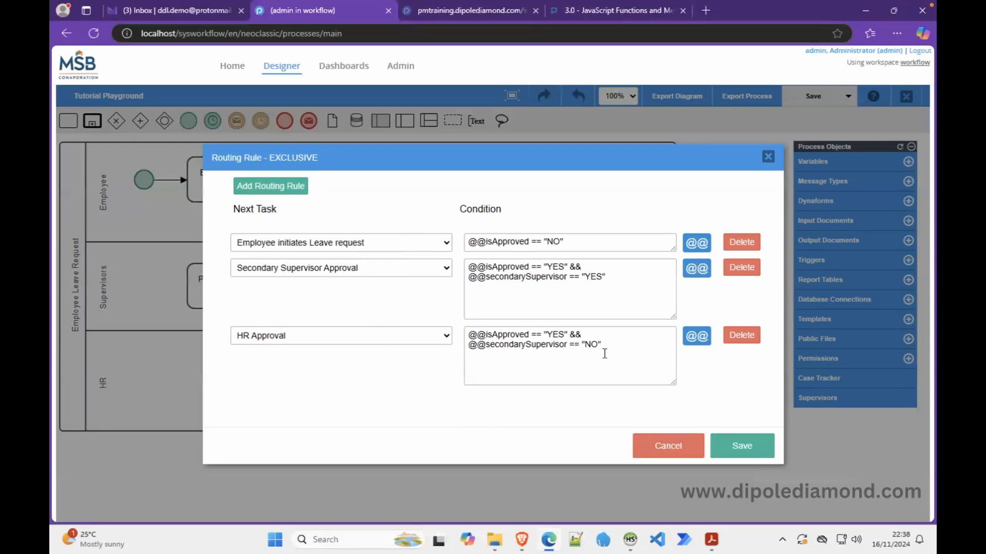
{"action": "double_click", "coordinate": [519, 277]}
{"action": "key", "text": "ctrl+c"}
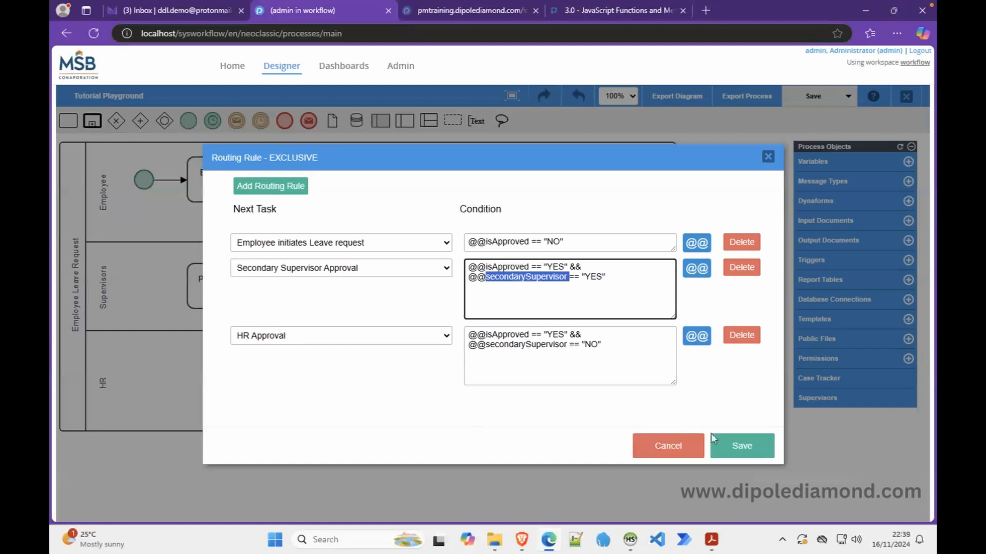
Save the routing rules and create a new process variable named secondarySupervisor
{"action": "left_click", "coordinate": [732, 454]}
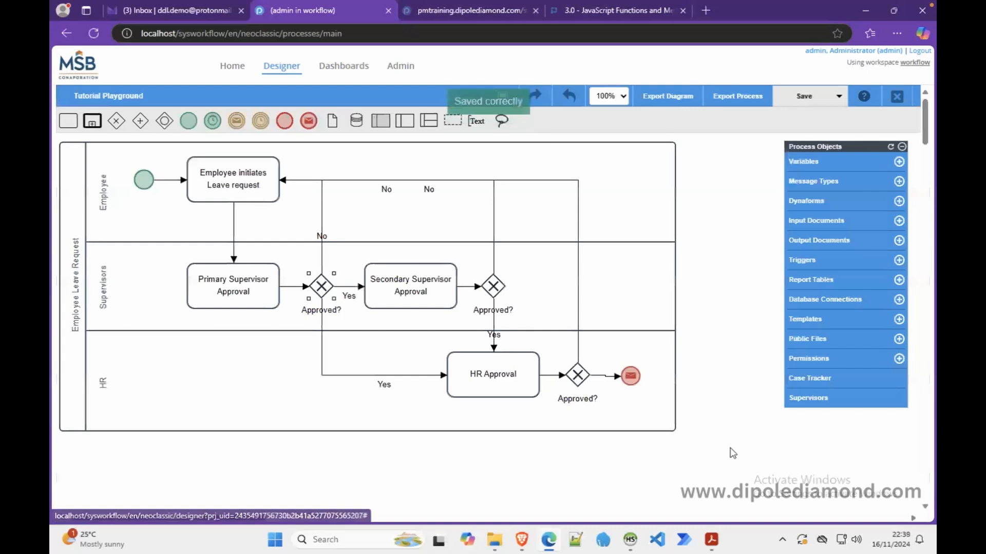
{"action": "left_click", "coordinate": [899, 162]}
{"action": "left_click", "coordinate": [496, 179]}
{"action": "key", "text": "ctrl+v"}
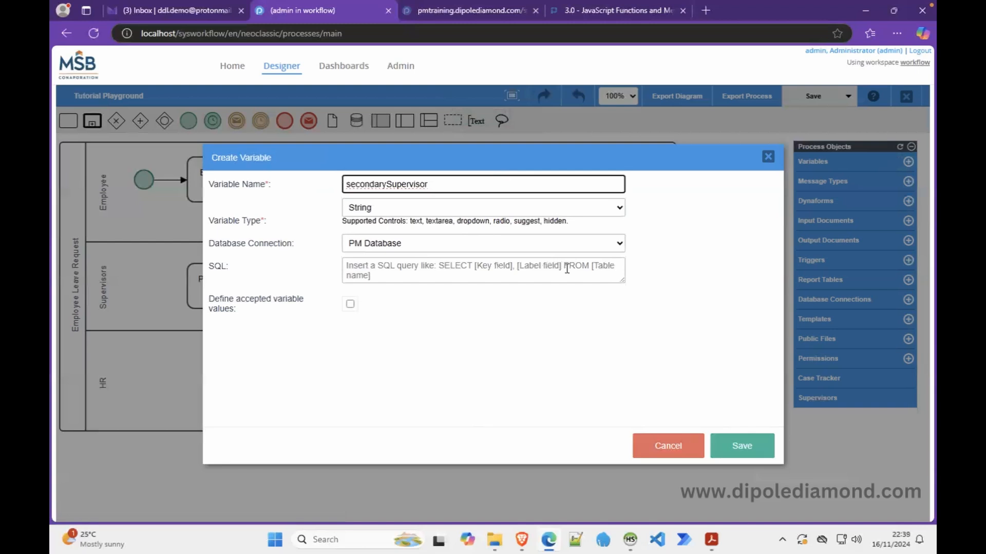
{"action": "key", "text": "BackSpace"}
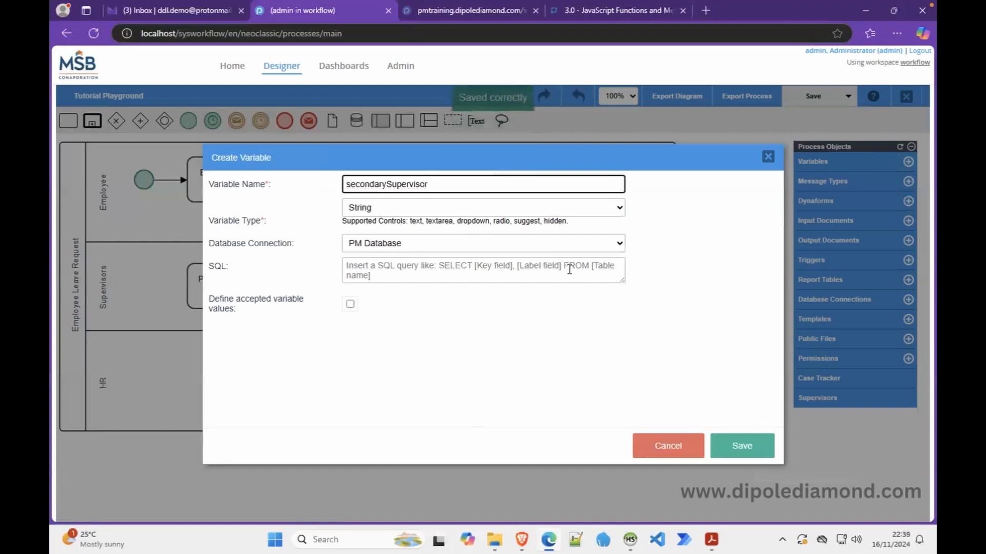
{"action": "left_click", "coordinate": [741, 447]}
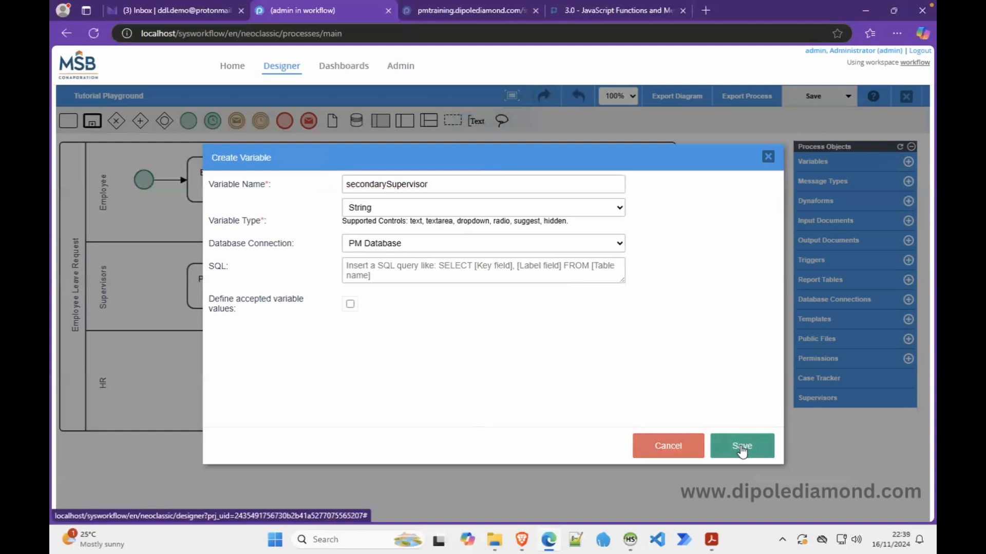
Create the isApproved variable and close the variables list to return to the diagram
{"action": "left_click", "coordinate": [336, 184]}
{"action": "type", "text": "is"}
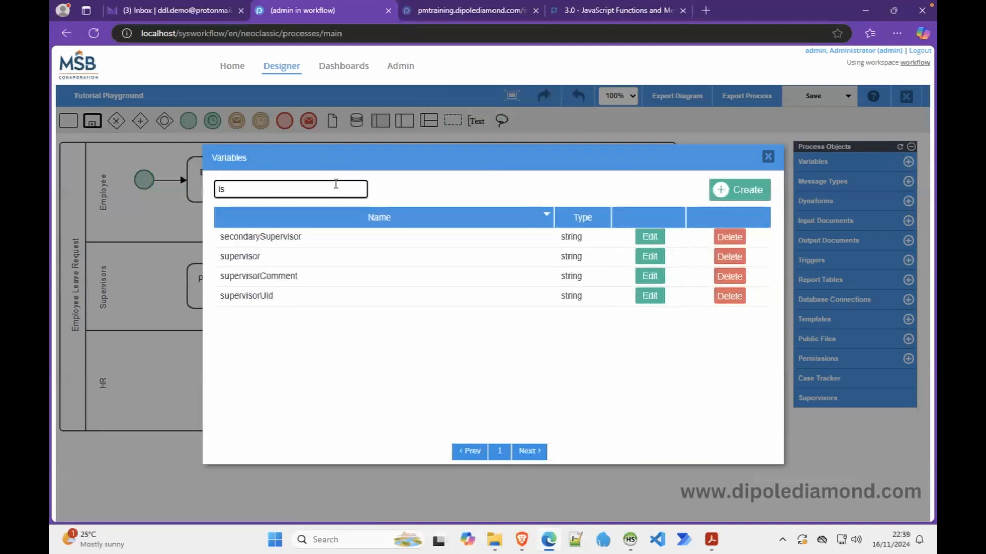
{"action": "key", "text": "BackSpace"}
{"action": "key", "text": "BackSpace"}
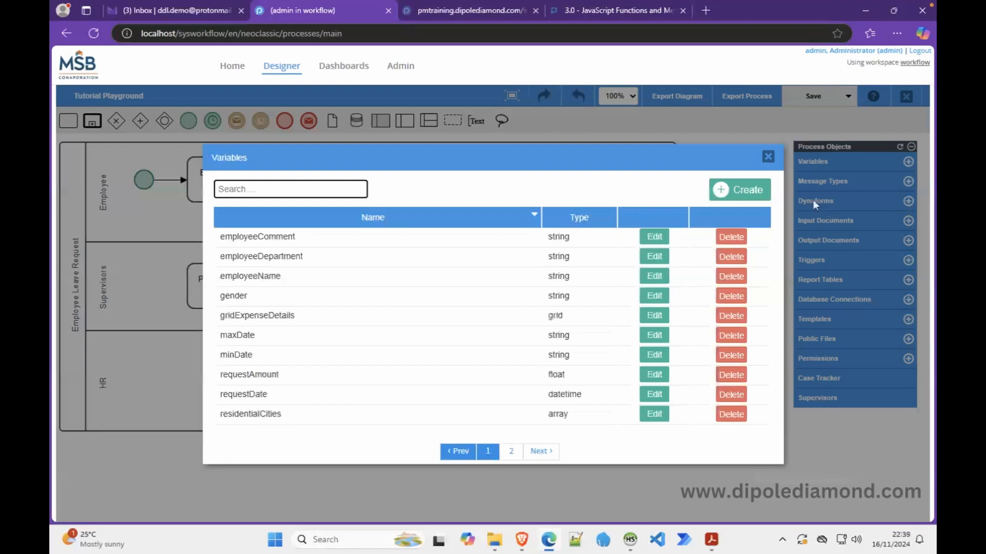
{"action": "left_click", "coordinate": [761, 193]}
{"action": "type", "text": "is"}
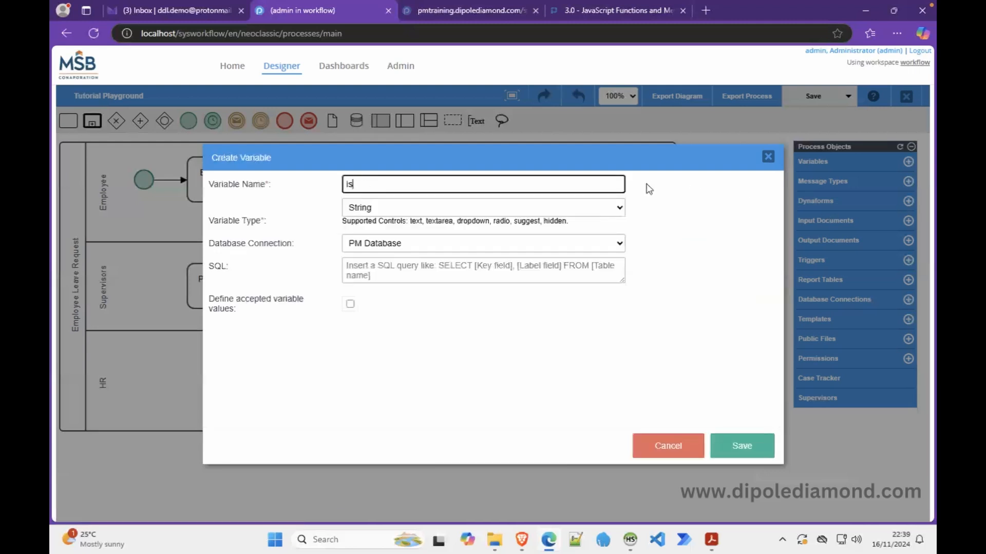
{"action": "type", "text": "Approved"}
{"action": "left_click", "coordinate": [742, 445]}
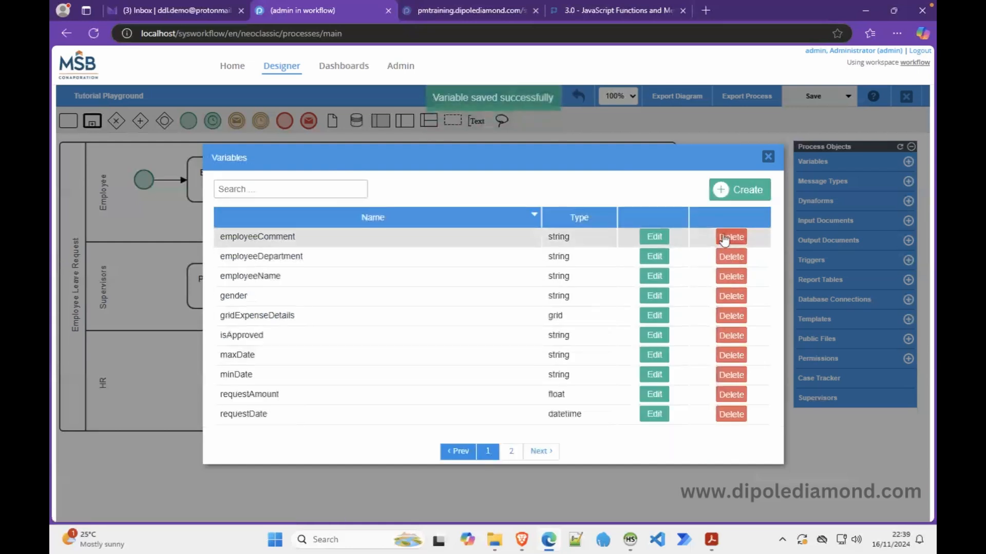
{"action": "left_click", "coordinate": [768, 157]}
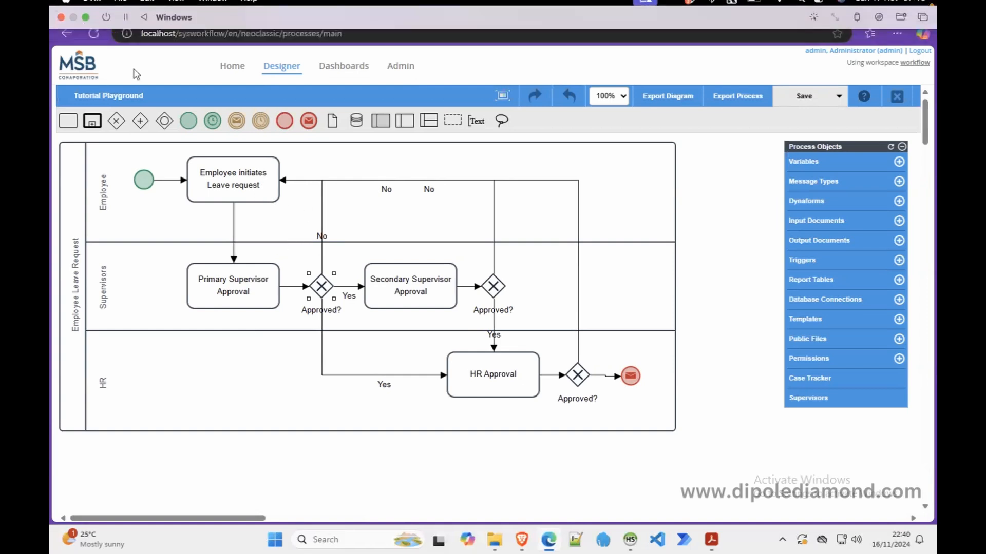
Assign Form A as a step of the Employee initiates Leave request task, then request its removal
{"action": "right_click", "coordinate": [227, 171]}
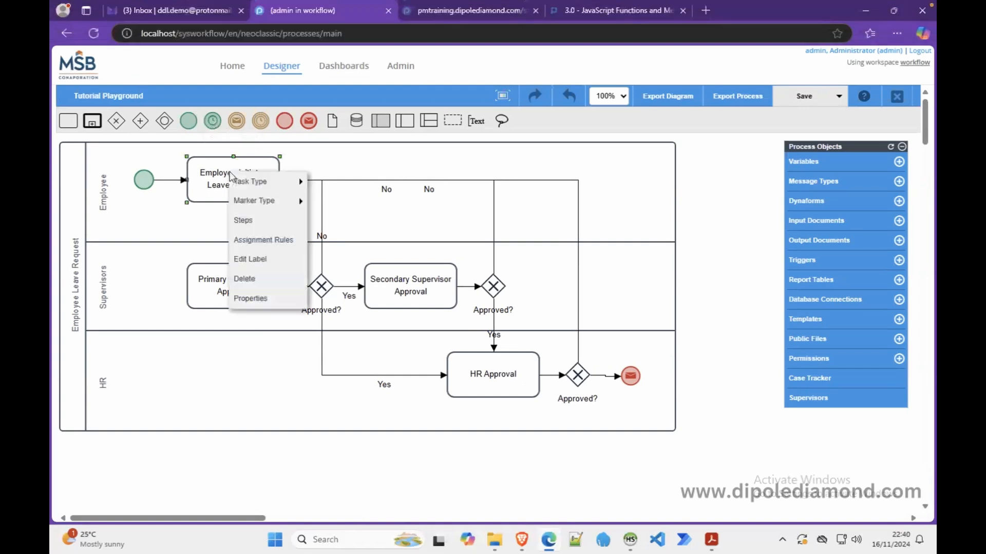
{"action": "left_click", "coordinate": [266, 228]}
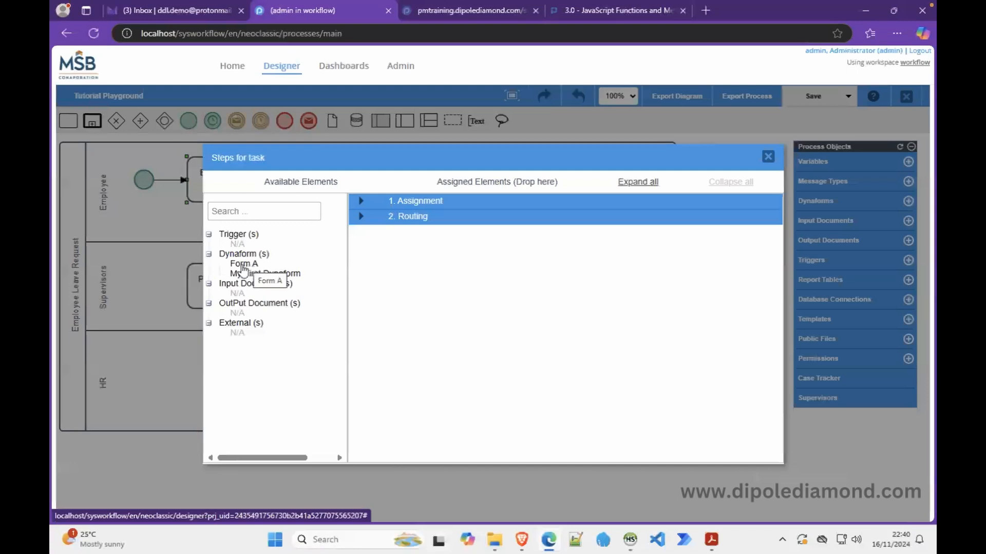
{"action": "left_click_drag", "start_coordinate": [242, 268], "coordinate": [479, 253]}
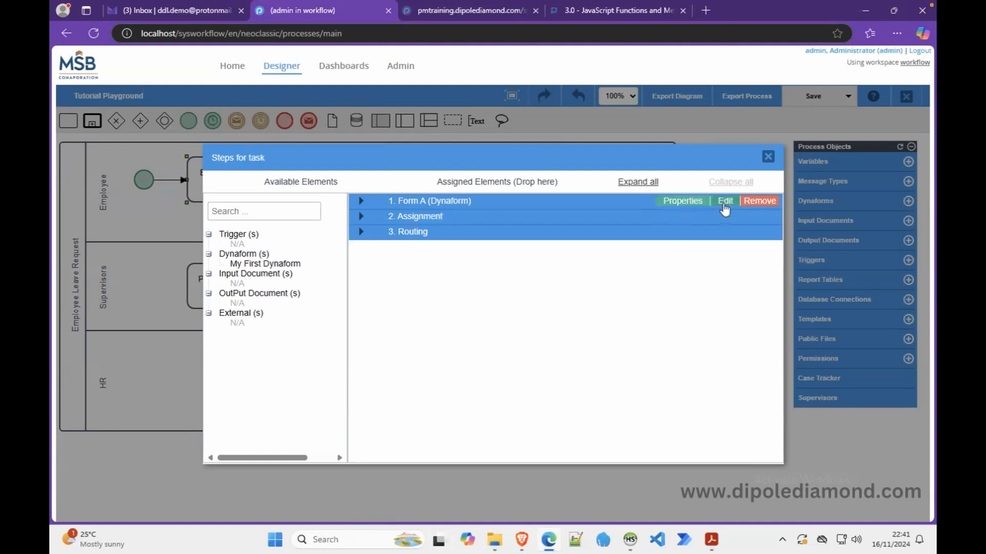
{"action": "left_click", "coordinate": [759, 201]}
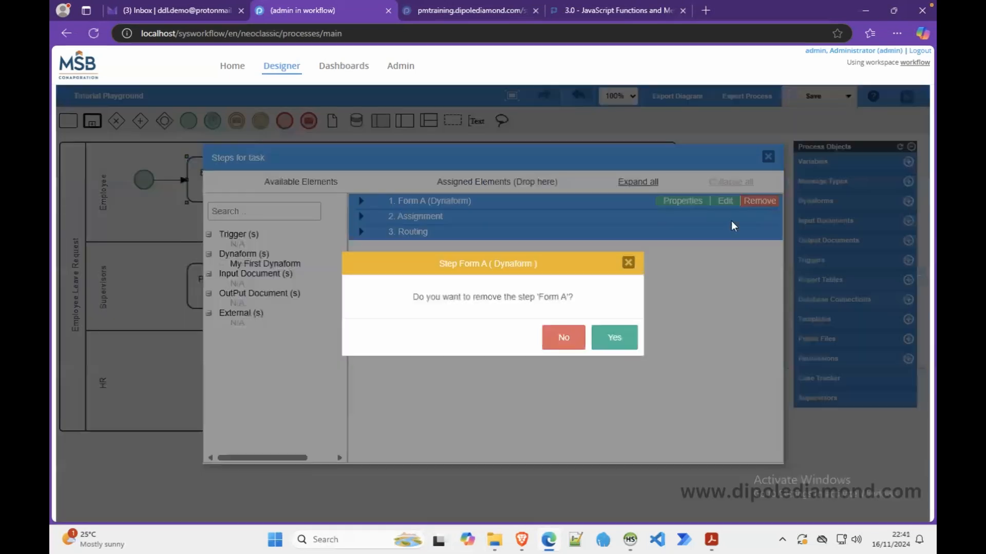
Confirm removing Form A and reassign it as the task's first step
{"action": "left_click", "coordinate": [615, 339]}
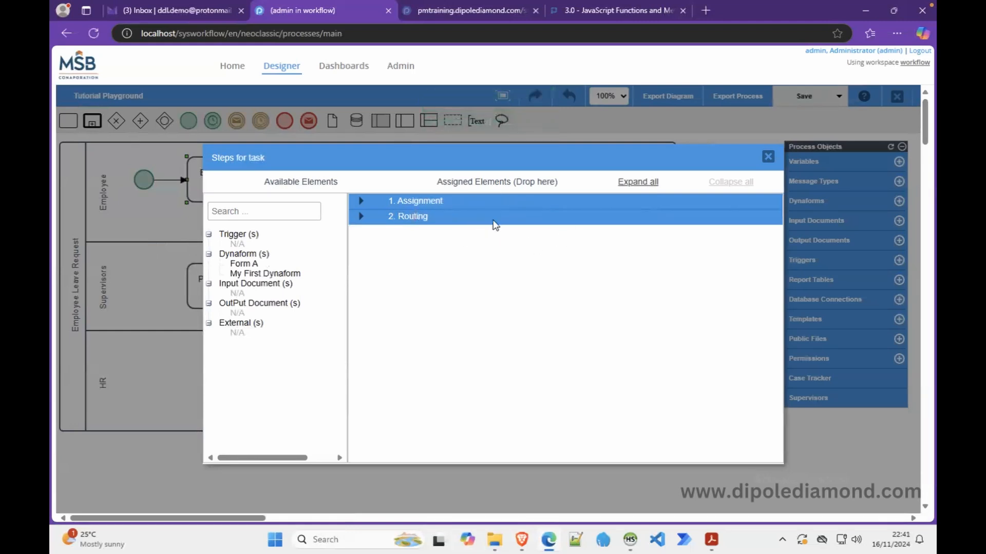
{"action": "left_click_drag", "start_coordinate": [240, 268], "coordinate": [417, 231]}
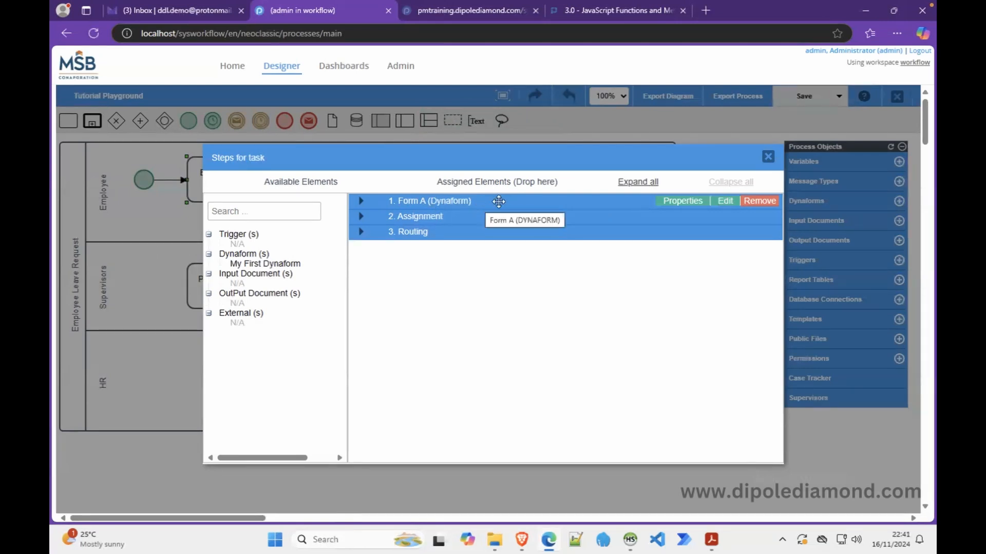
Open the step properties of the Form A (Dynaform) step
{"action": "left_click", "coordinate": [683, 203]}
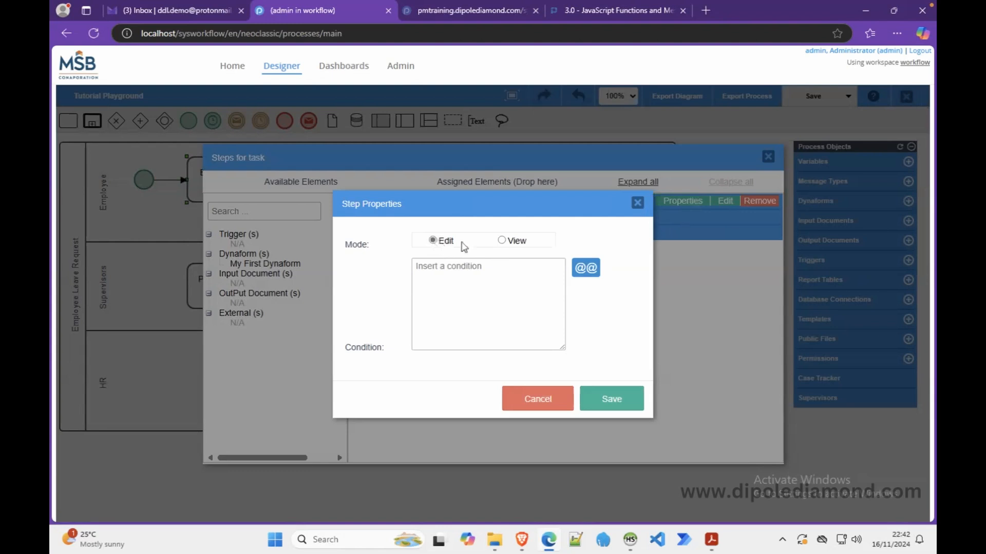
Switch the Form A step's mode from Edit to View
{"action": "left_click", "coordinate": [504, 243]}
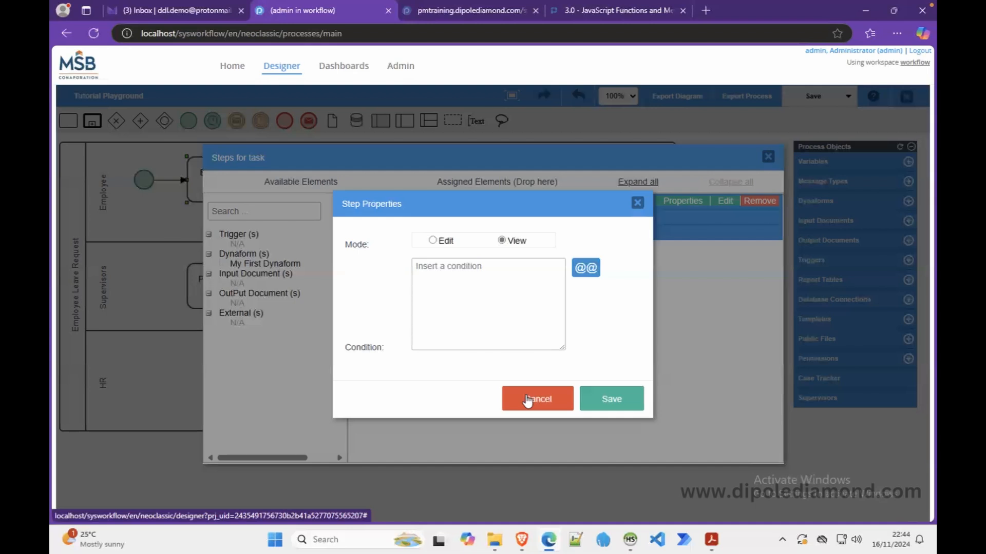
Discard the step property changes, review the expanded assigned steps, and close the task steps window
{"action": "left_click", "coordinate": [527, 401]}
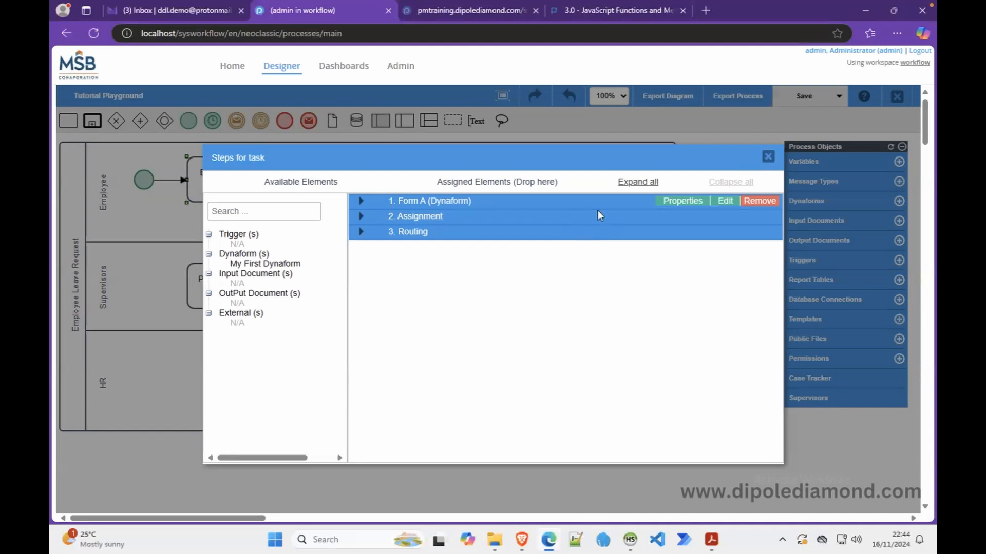
{"action": "left_click", "coordinate": [634, 186]}
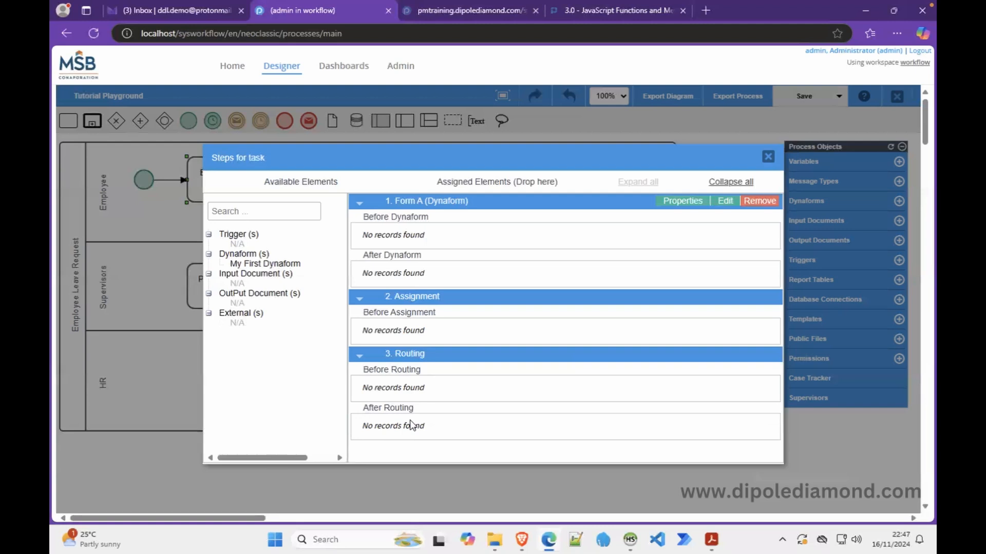
{"action": "left_click", "coordinate": [767, 157]}
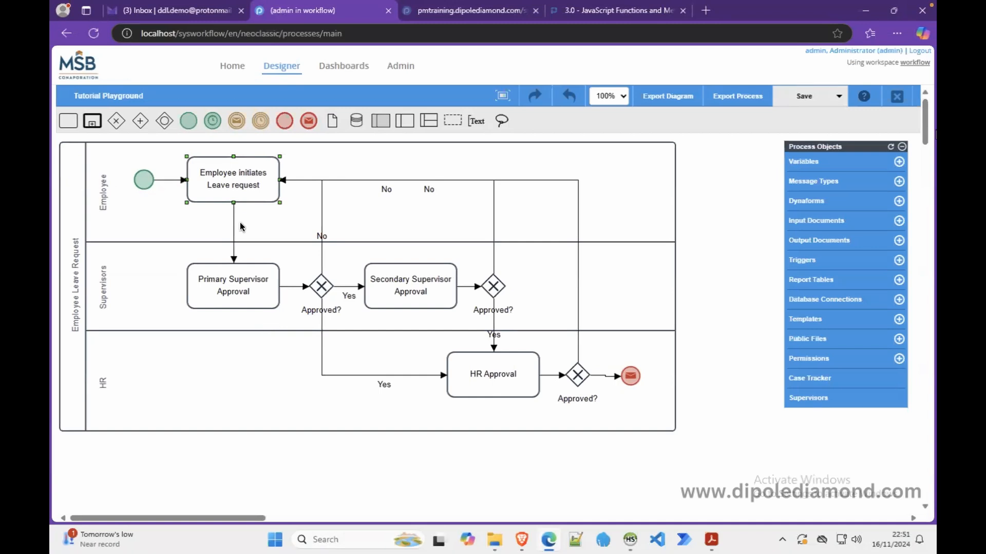
Open the Assignment Rules for the Employee initiates Leave request task
{"action": "right_click", "coordinate": [230, 187]}
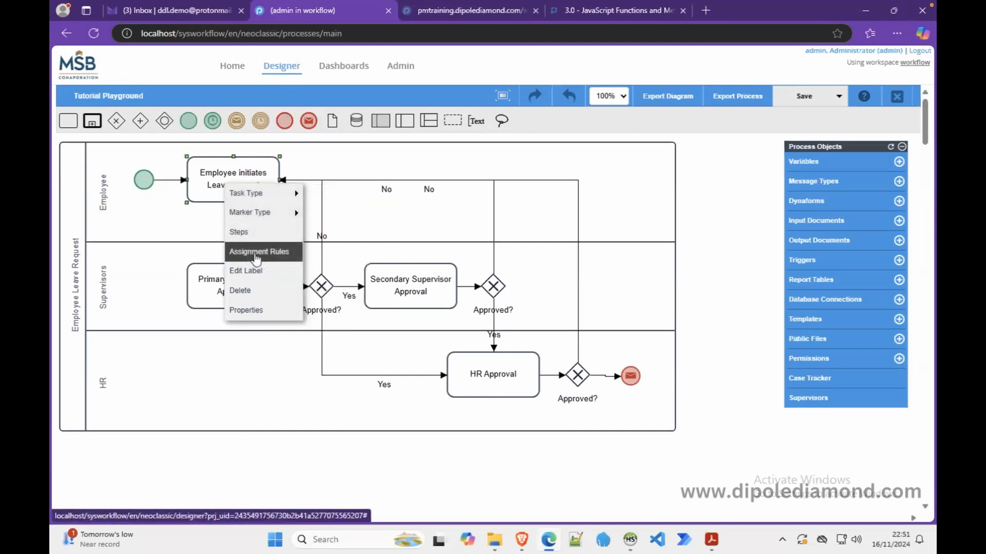
{"action": "left_click", "coordinate": [256, 253]}
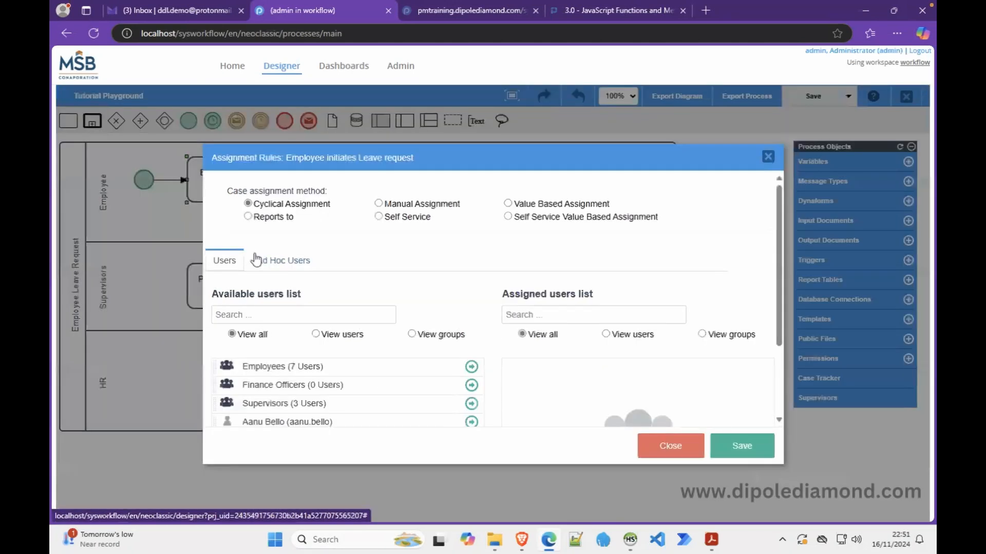
Move the Assignment Rules window up and switch to the Ad Hoc Users lists
{"action": "left_click_drag", "start_coordinate": [448, 158], "coordinate": [430, 122]}
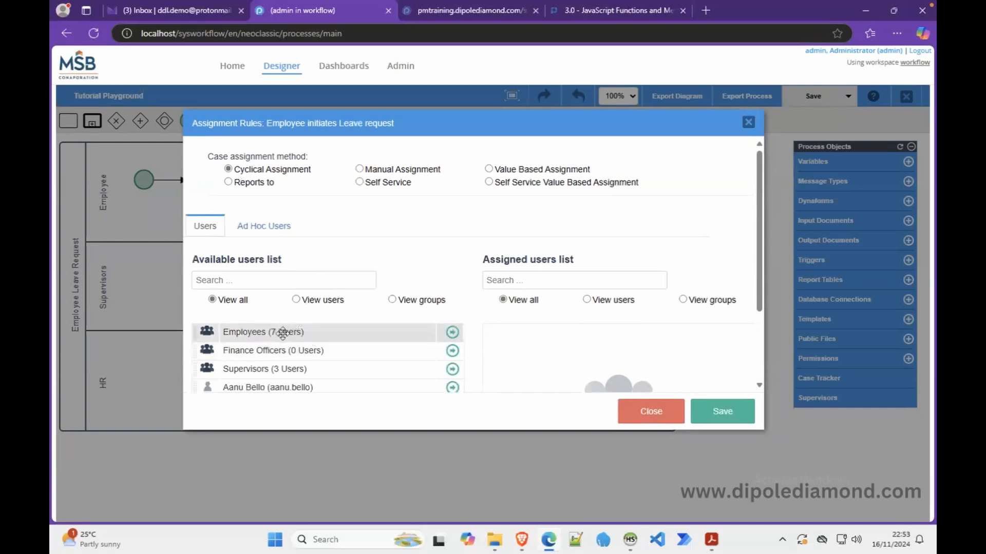
{"action": "left_click", "coordinate": [262, 230]}
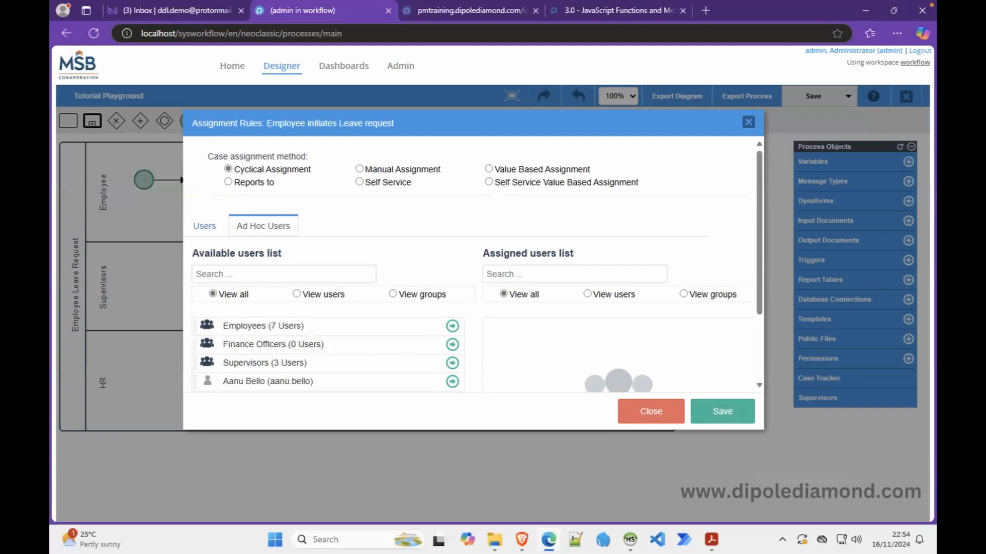
Leave Ad Hoc Users and return to the regular users lists in Assignment Rules
{"action": "left_click", "coordinate": [203, 227]}
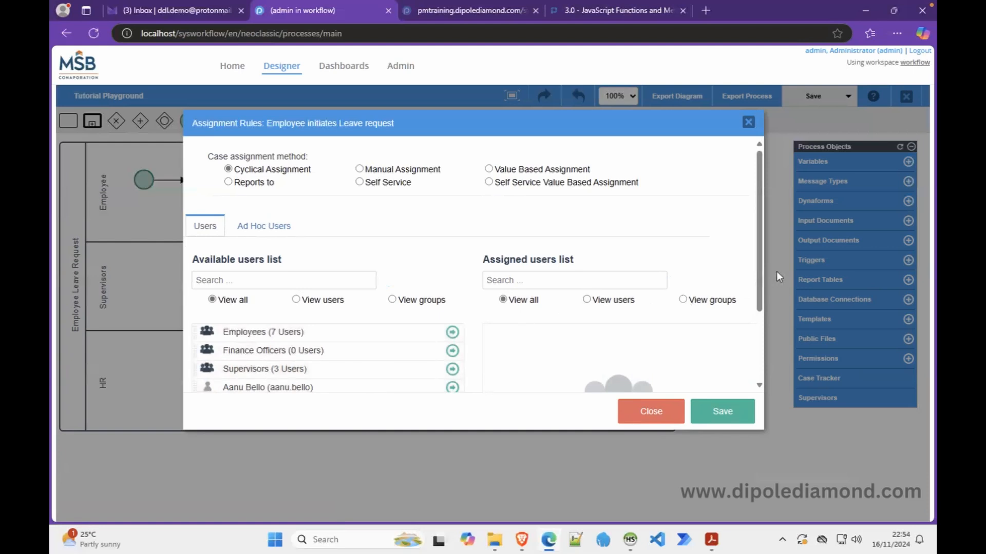
{"action": "left_click_drag", "start_coordinate": [761, 267], "coordinate": [762, 339]}
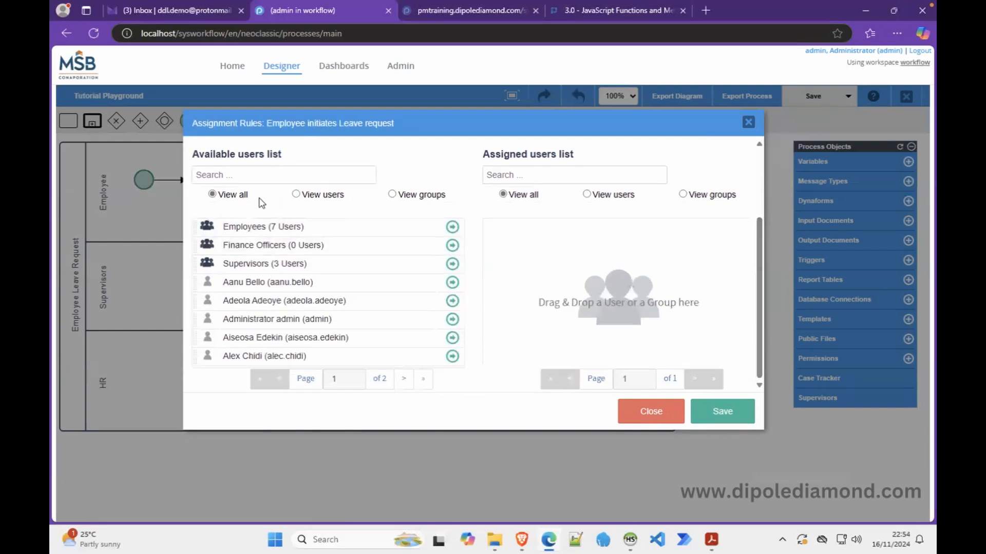
Switch between group and user lists, then add and remove Administrator as the start task's assignee
{"action": "left_click", "coordinate": [299, 196]}
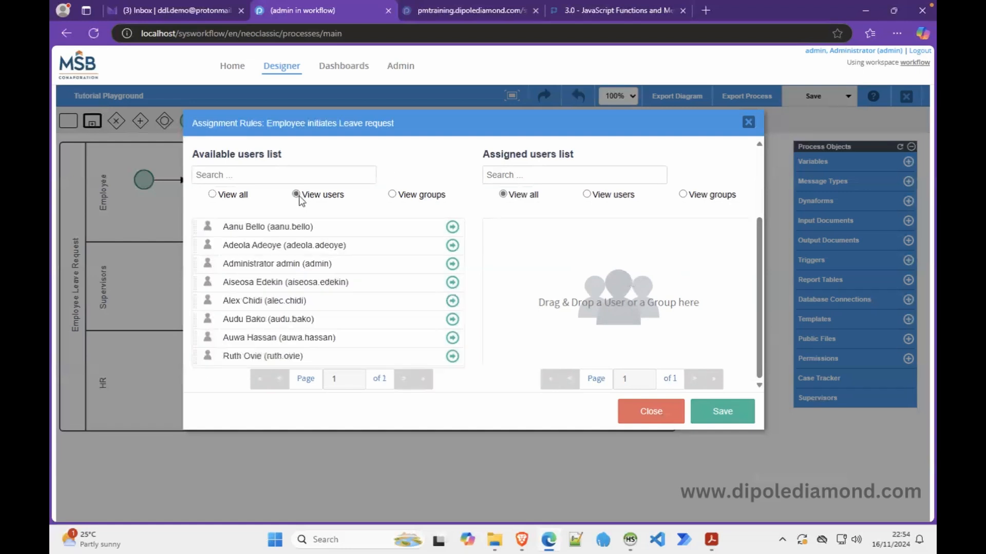
{"action": "left_click", "coordinate": [404, 197]}
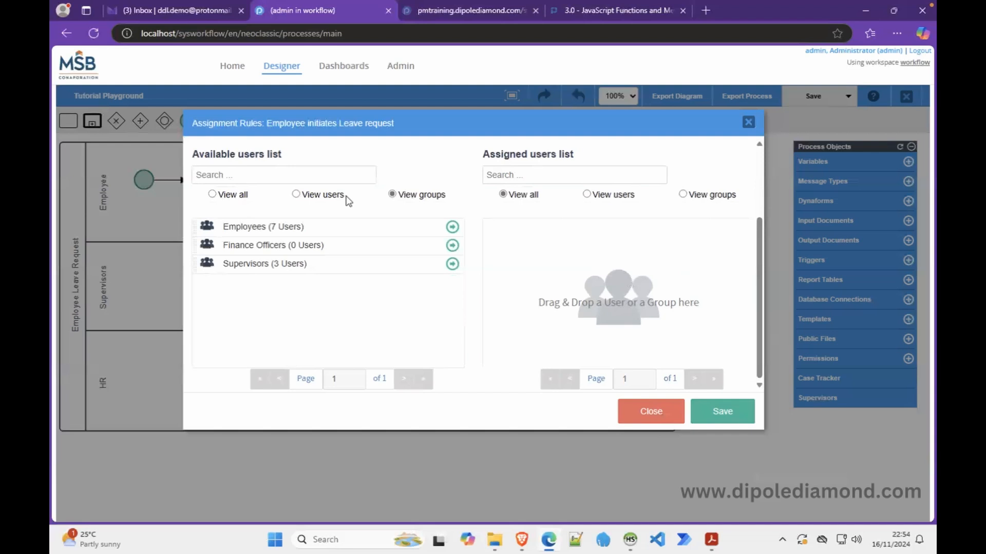
{"action": "left_click", "coordinate": [323, 198]}
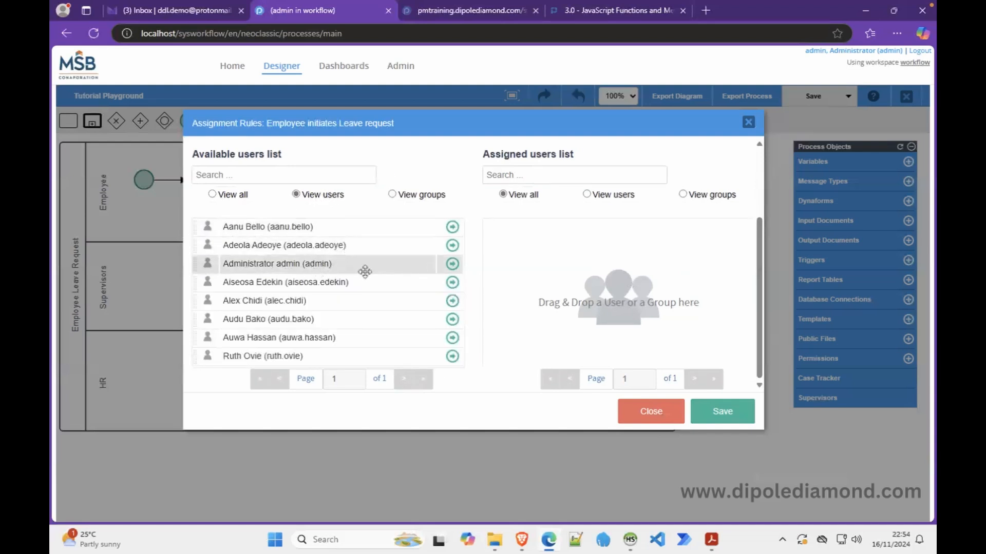
{"action": "left_click_drag", "start_coordinate": [333, 266], "coordinate": [644, 268]}
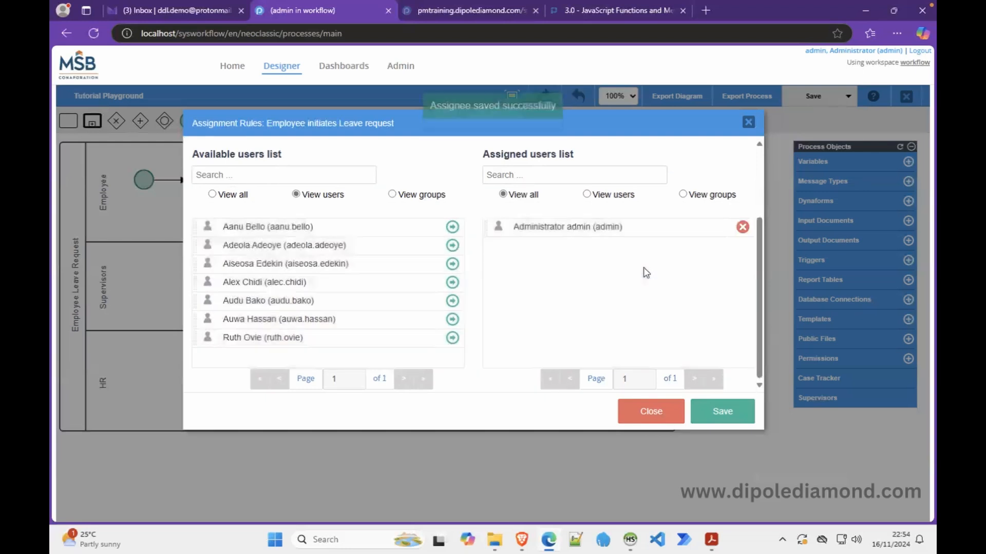
{"action": "left_click", "coordinate": [742, 227]}
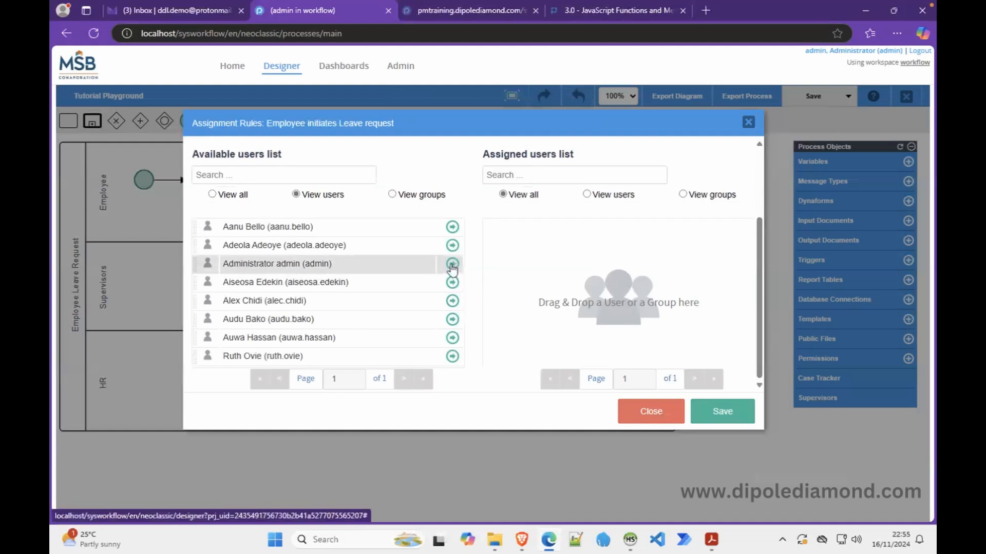
{"action": "left_click", "coordinate": [452, 264]}
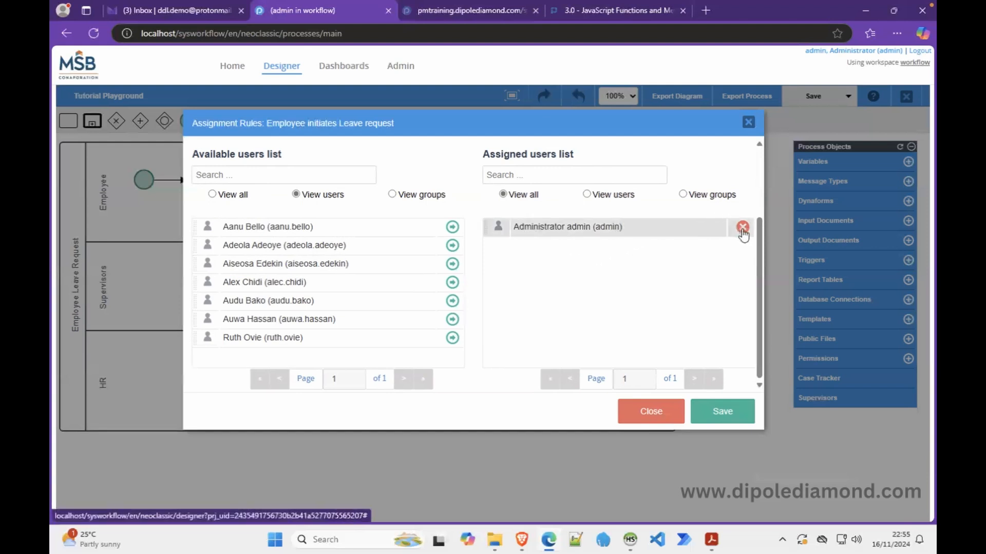
{"action": "left_click", "coordinate": [743, 228]}
Assign the Employees group (7 Users) to the start task, adding and then removing Supervisors
{"action": "left_click", "coordinate": [393, 194]}
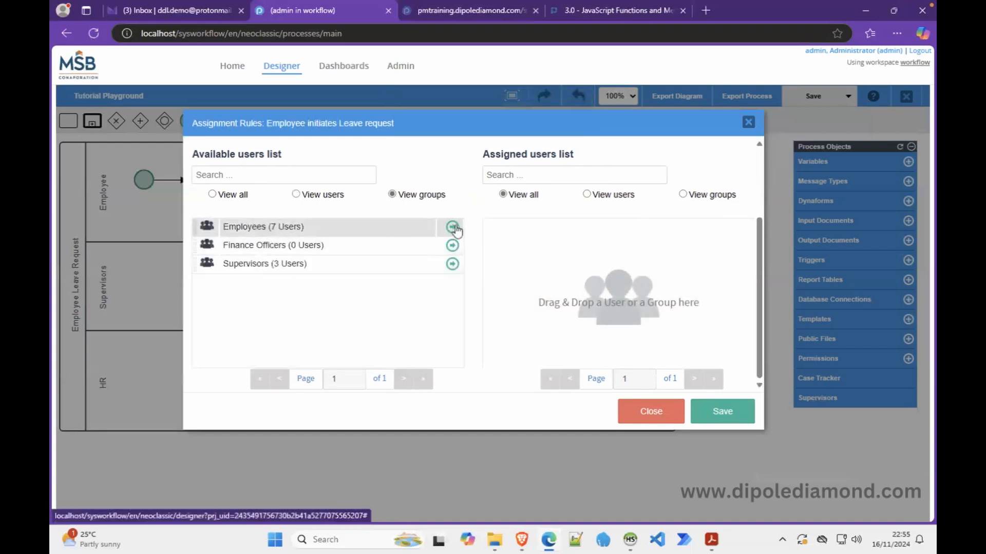
{"action": "left_click_drag", "start_coordinate": [383, 226], "coordinate": [667, 248]}
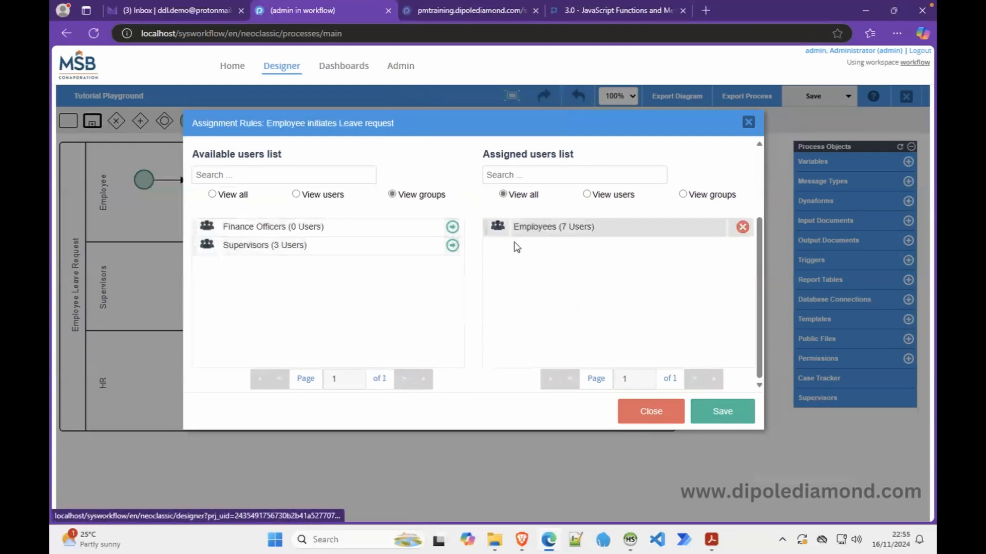
{"action": "left_click", "coordinate": [452, 245]}
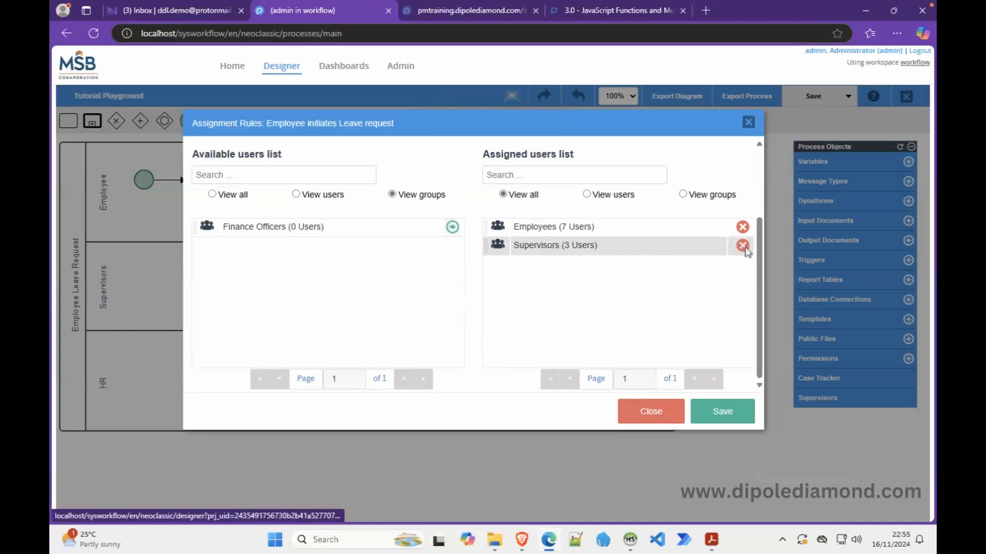
{"action": "left_click", "coordinate": [742, 246]}
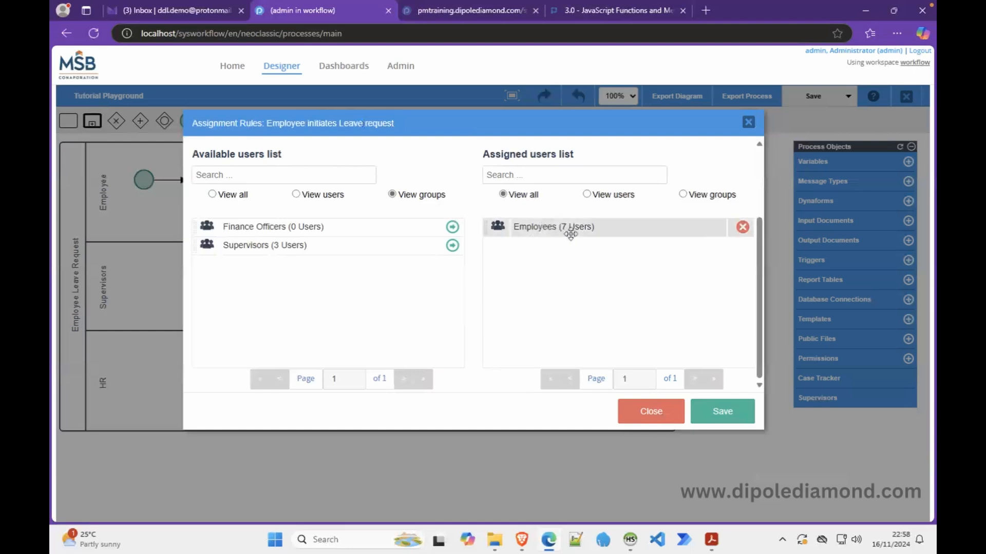
{"action": "left_click_drag", "start_coordinate": [759, 288], "coordinate": [759, 187]}
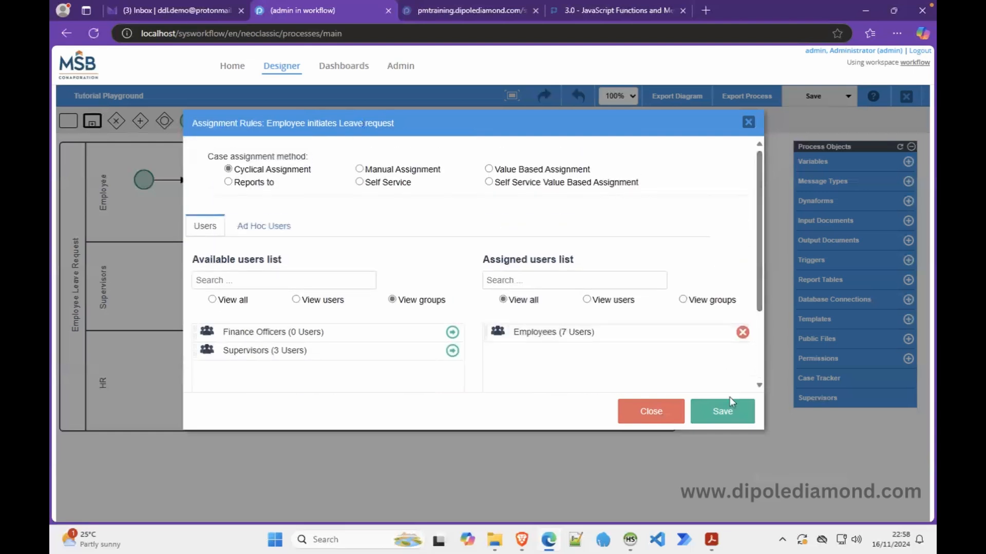
Save the start task's rules, then assign Supervisors (3 Users) to Primary Supervisor Approval and save
{"action": "left_click", "coordinate": [723, 413]}
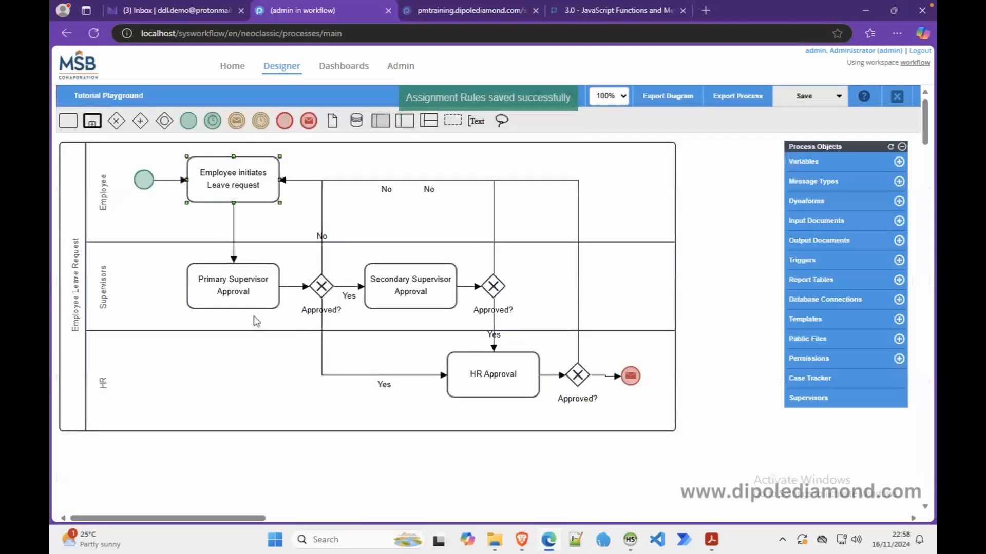
{"action": "right_click", "coordinate": [243, 285]}
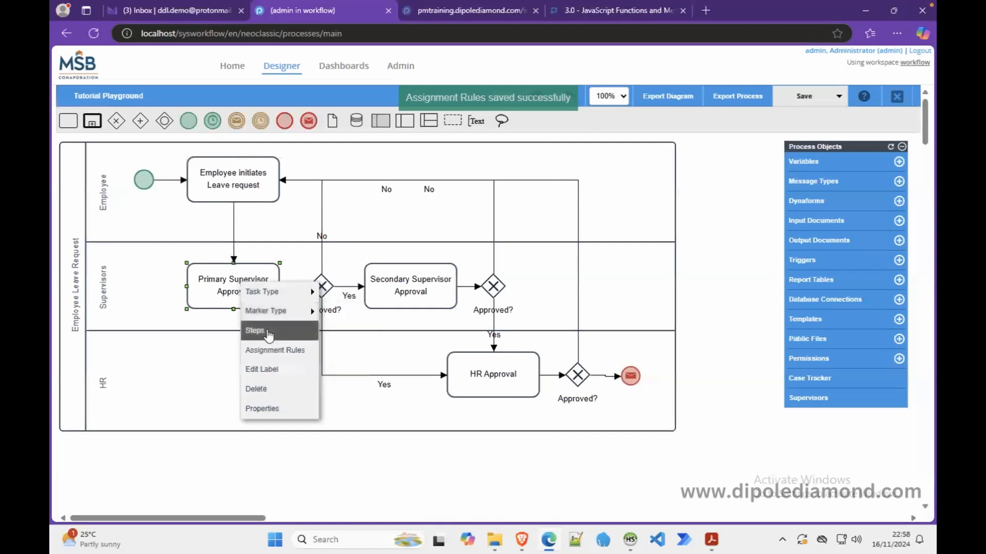
{"action": "left_click", "coordinate": [272, 355]}
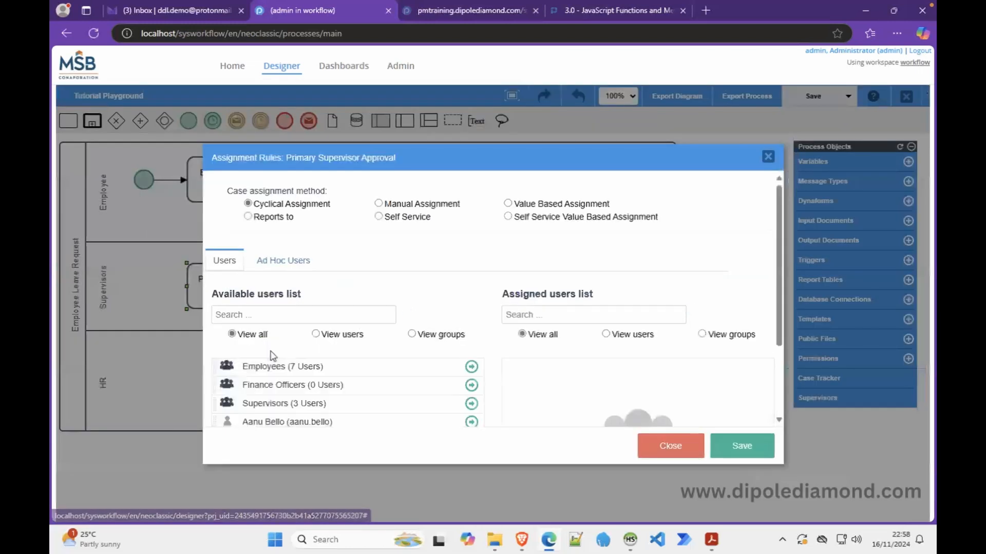
{"action": "left_click", "coordinate": [411, 334]}
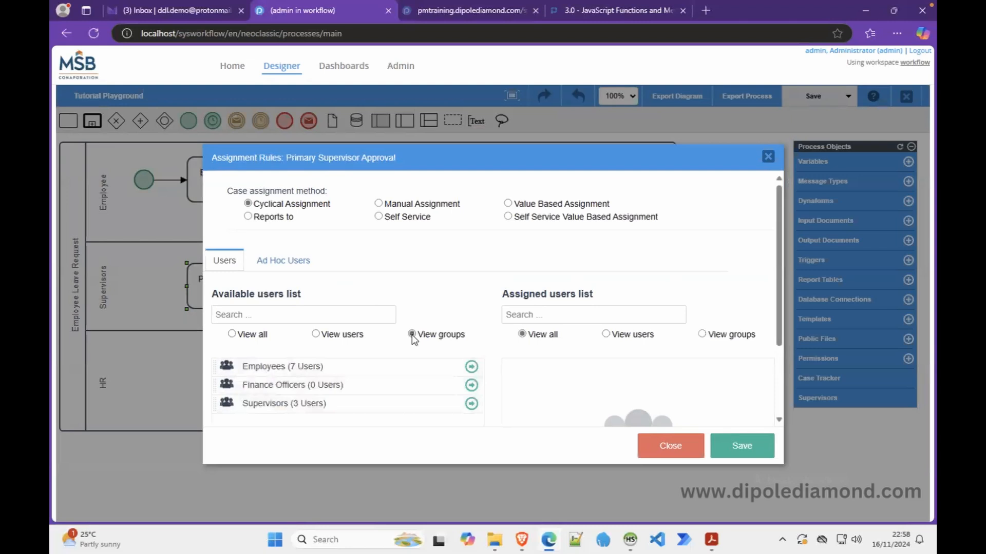
{"action": "left_click", "coordinate": [471, 404]}
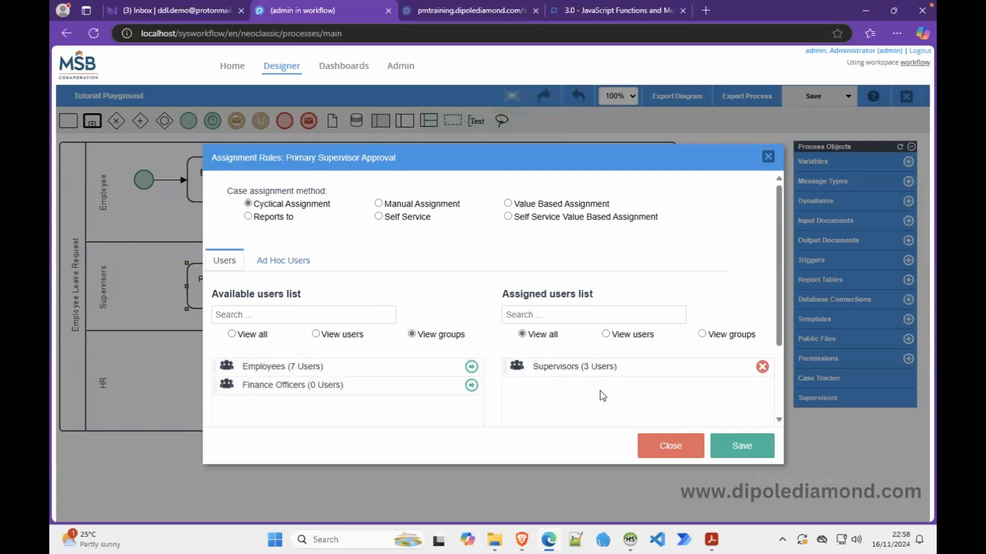
{"action": "left_click", "coordinate": [740, 446]}
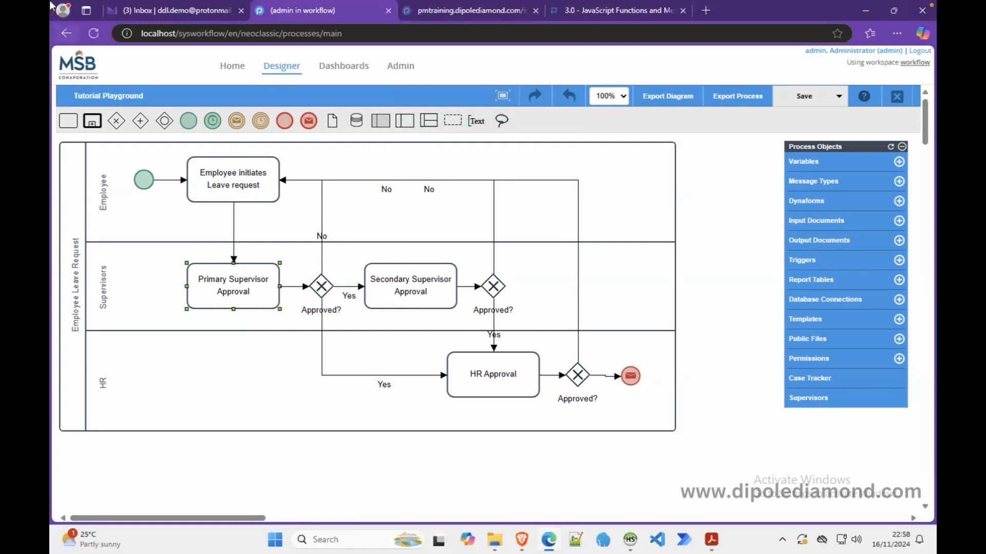
Remove the Employees group from the start task, save, and open Admin in a new tab
{"action": "right_click", "coordinate": [226, 177]}
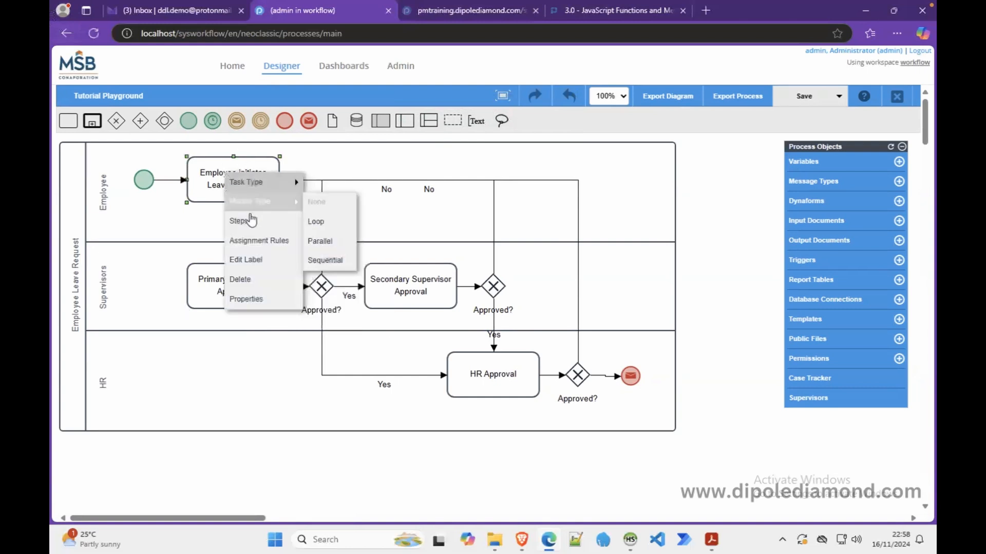
{"action": "left_click", "coordinate": [257, 245]}
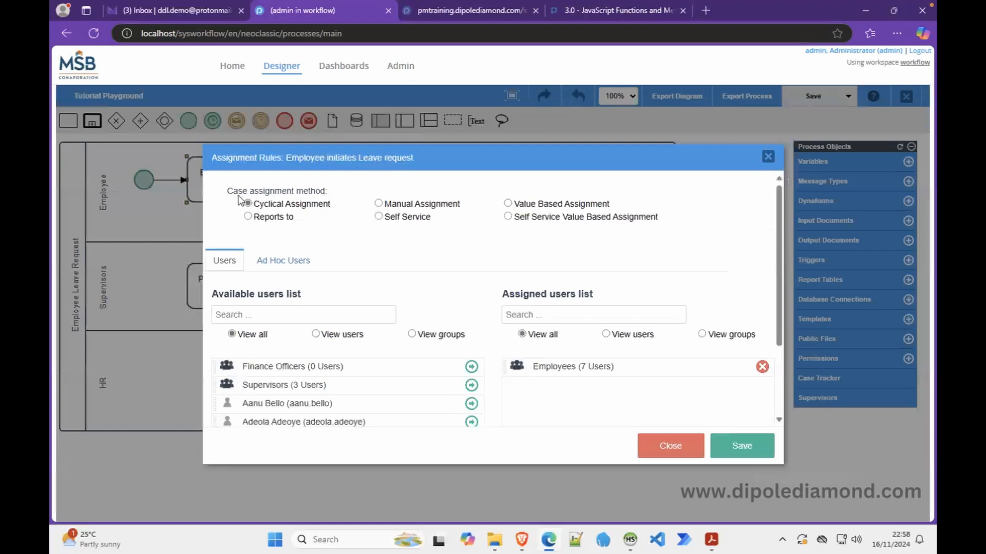
{"action": "left_click_drag", "start_coordinate": [228, 191], "coordinate": [334, 196]}
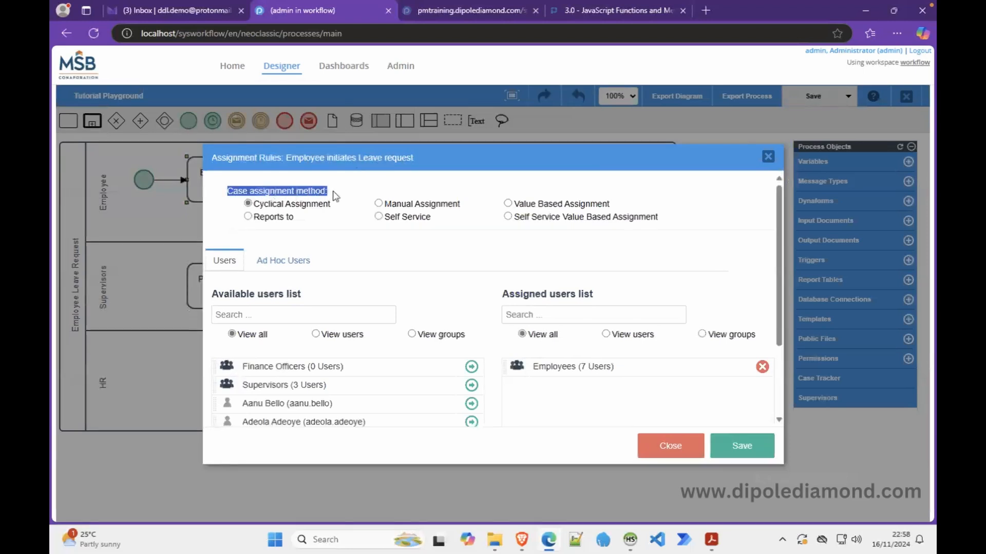
{"action": "left_click", "coordinate": [343, 212]}
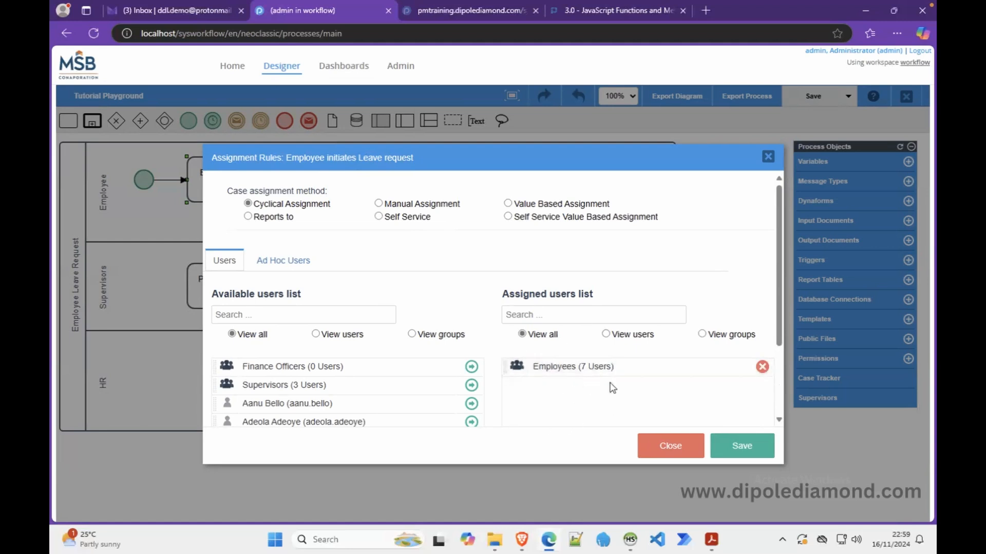
{"action": "left_click", "coordinate": [762, 367]}
{"action": "left_click", "coordinate": [743, 447]}
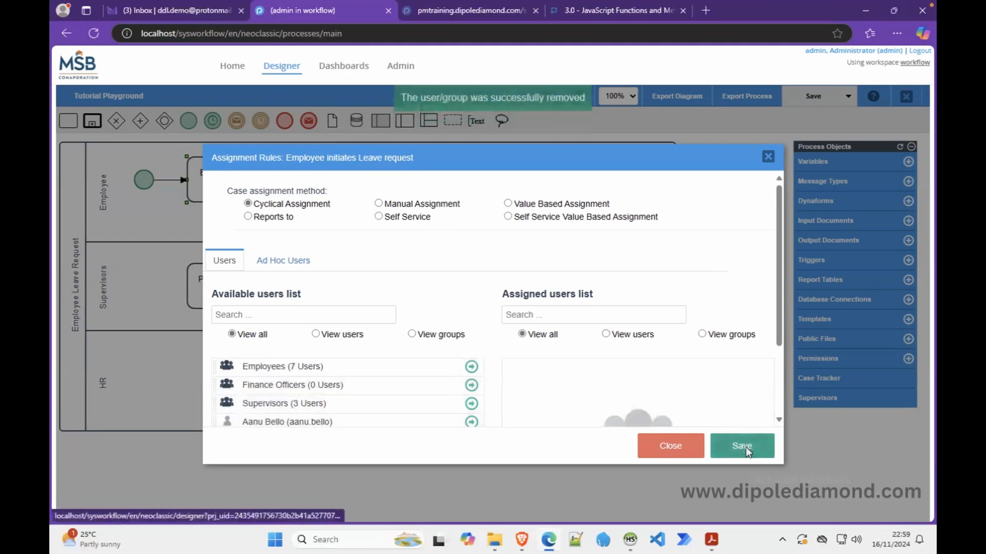
{"action": "right_click", "coordinate": [400, 67]}
{"action": "left_click", "coordinate": [425, 77]}
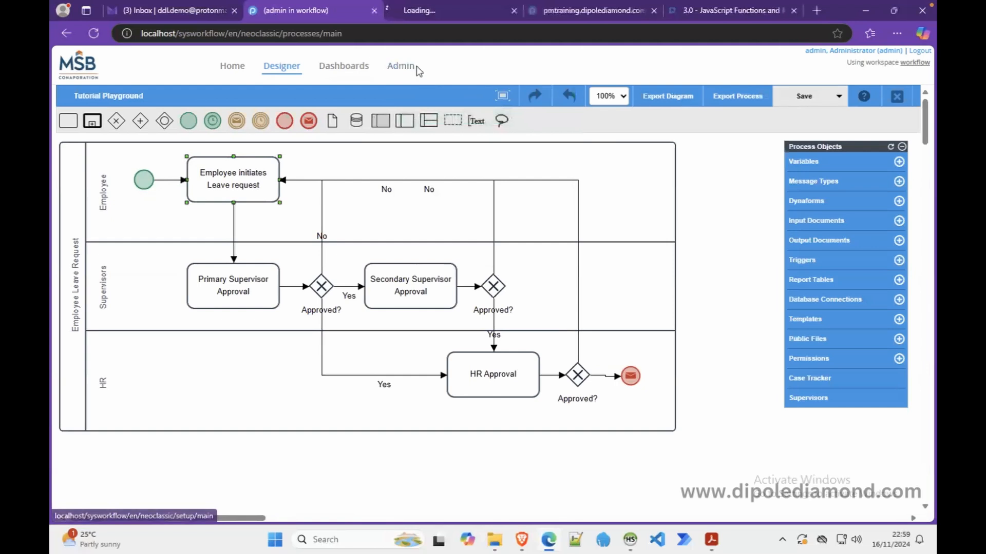
Show the Employees group's members under Admin > Users > Groups: seven active users
{"action": "left_click", "coordinate": [417, 10]}
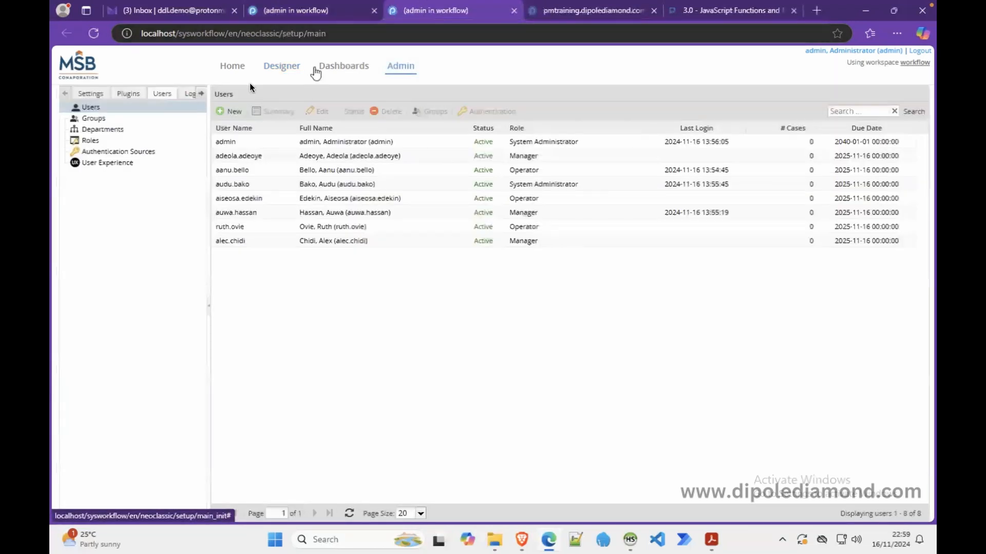
{"action": "left_click", "coordinate": [155, 94]}
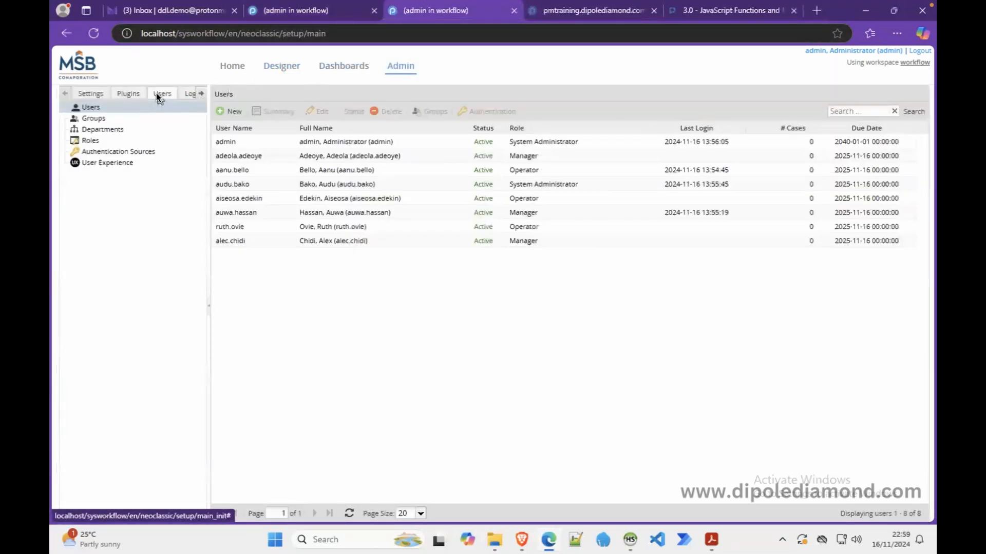
{"action": "left_click", "coordinate": [109, 120]}
{"action": "left_click", "coordinate": [245, 143]}
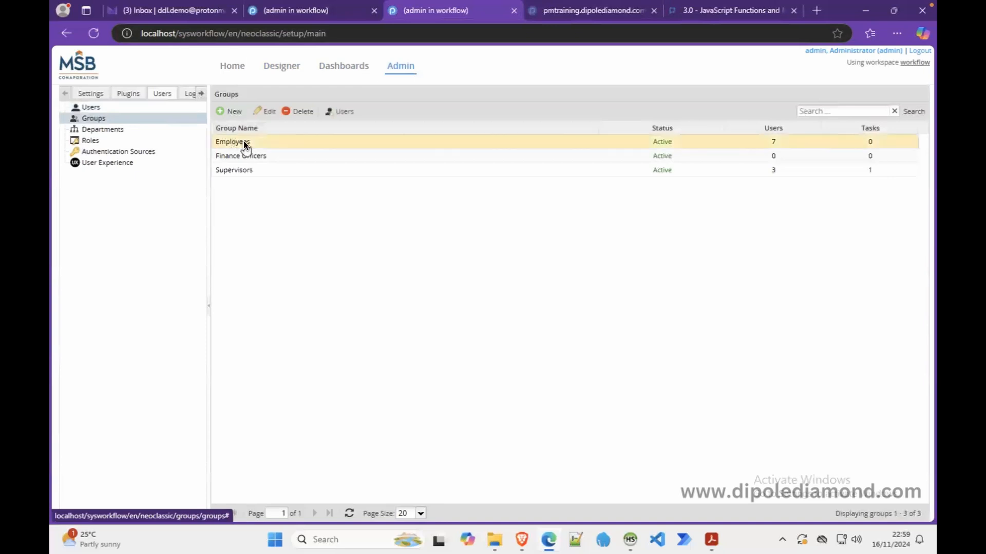
{"action": "left_click", "coordinate": [337, 112]}
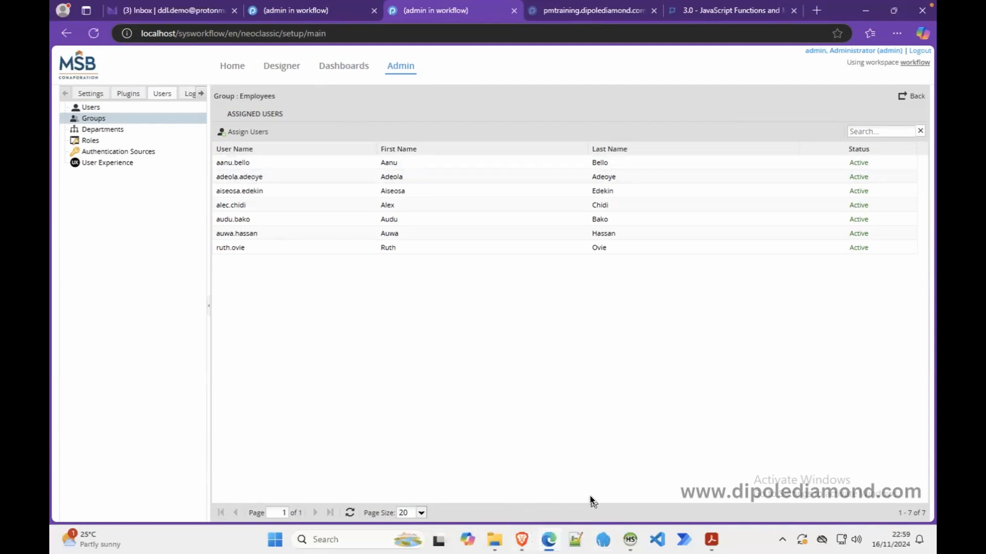
{"action": "left_click", "coordinate": [524, 540]}
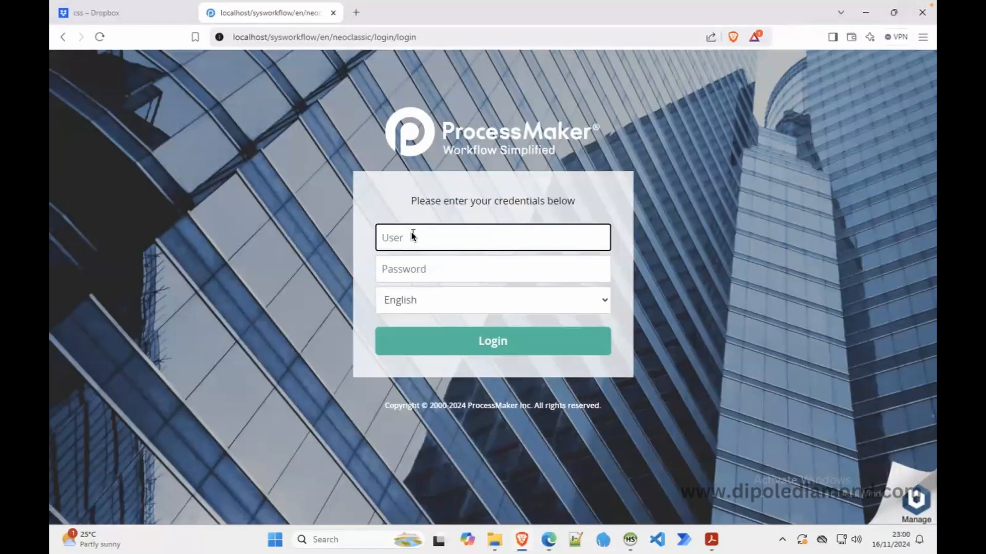
Log in as the employee user, decline saving the password, and try starting a new case
{"action": "key", "text": "Tab"}
{"action": "type", "text": "a1234"}
{"action": "key", "text": "Return"}
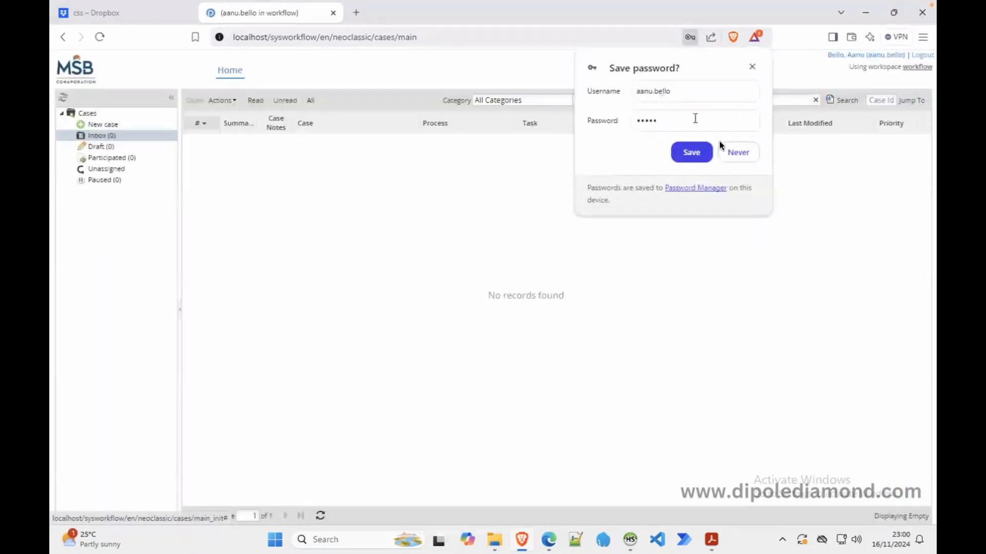
{"action": "left_click", "coordinate": [737, 158]}
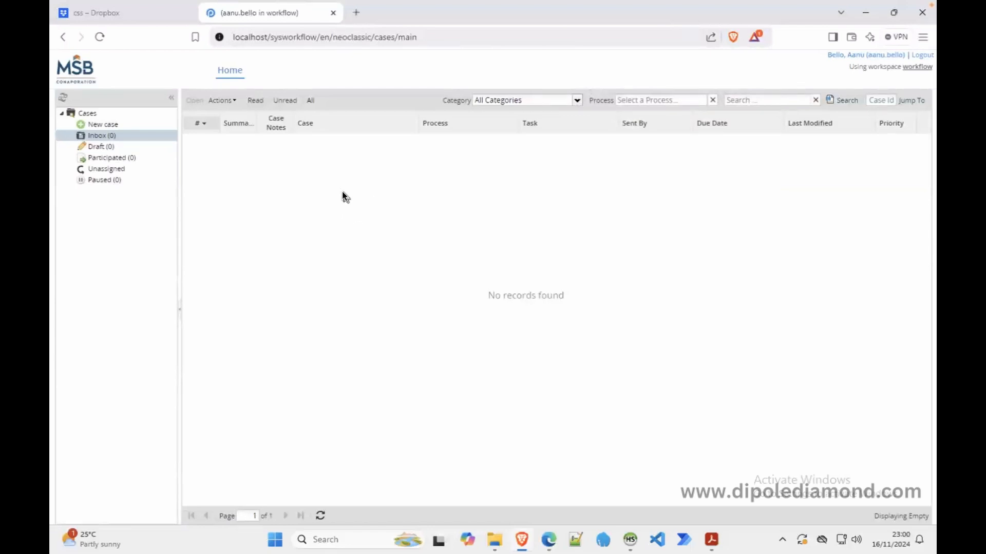
{"action": "left_click", "coordinate": [124, 127]}
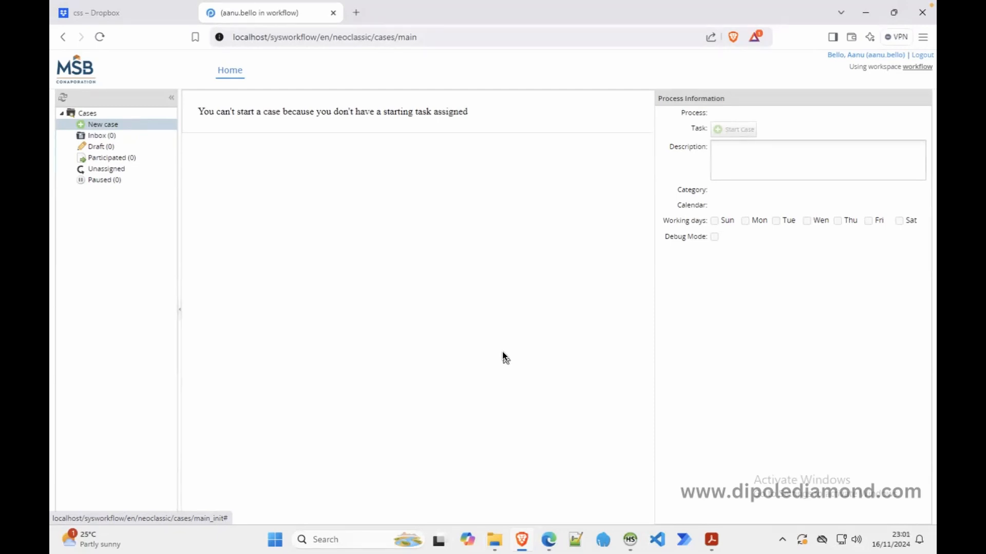
{"action": "left_click", "coordinate": [549, 540]}
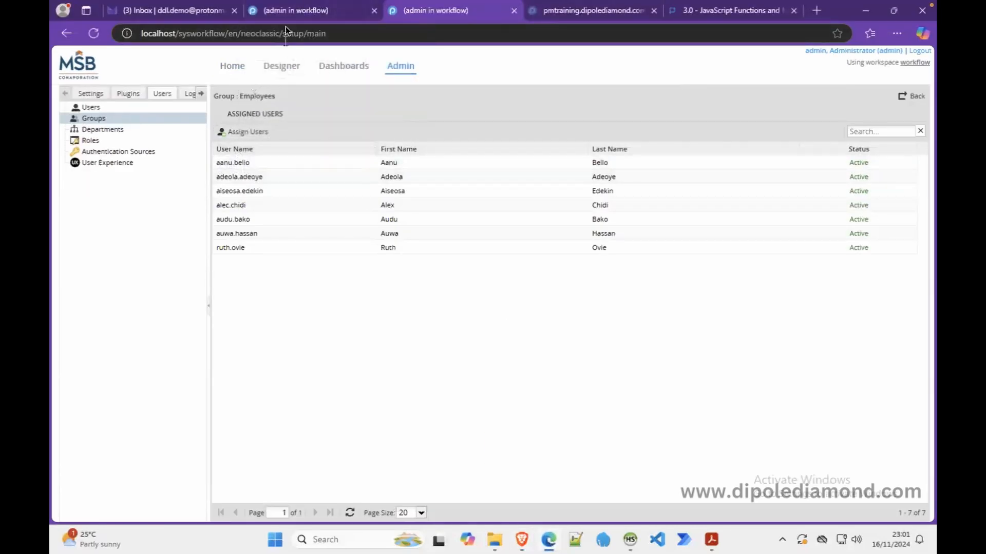
Reassign the Employees group (7 Users) to Employee initiates Leave request and save the rules
{"action": "left_click", "coordinate": [296, 12]}
{"action": "right_click", "coordinate": [233, 177]}
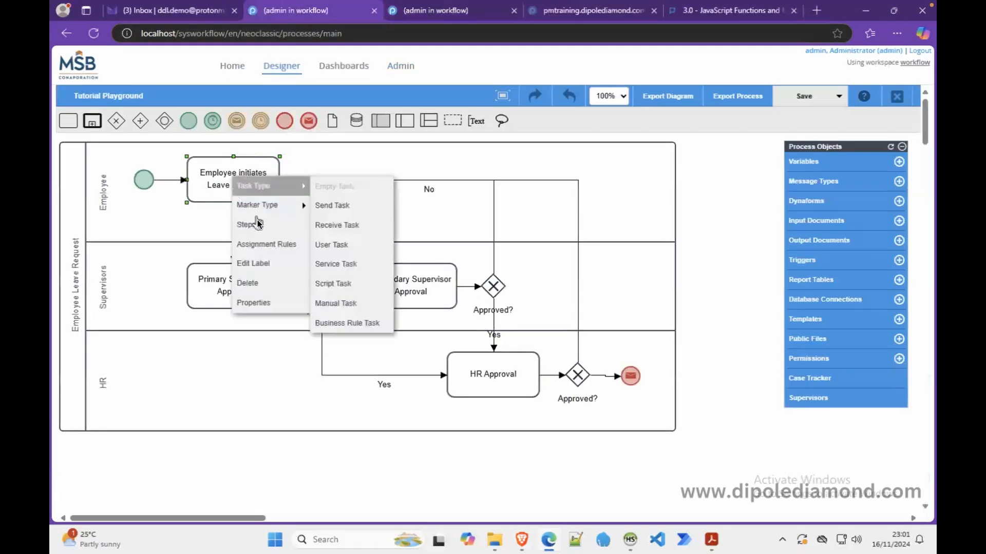
{"action": "left_click", "coordinate": [262, 245]}
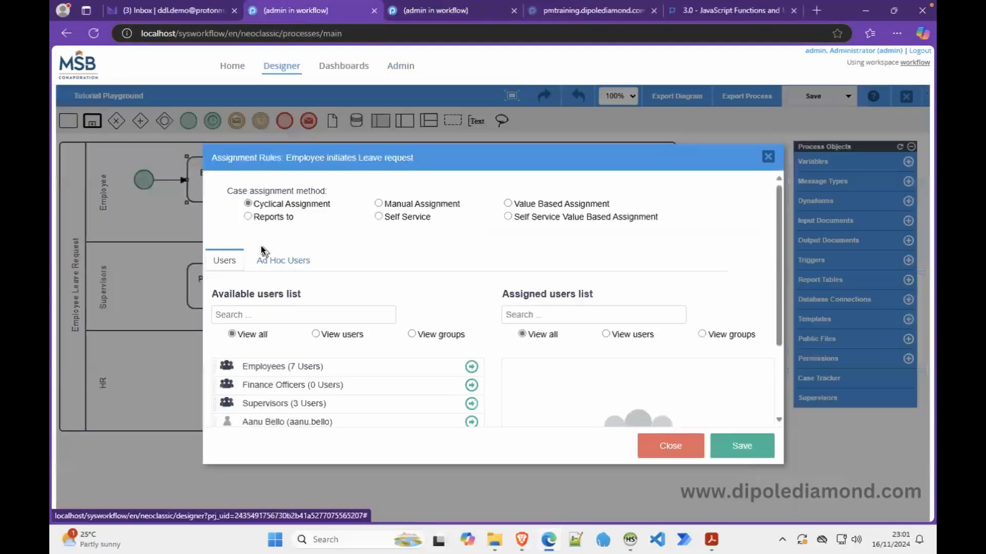
{"action": "left_click", "coordinate": [471, 367]}
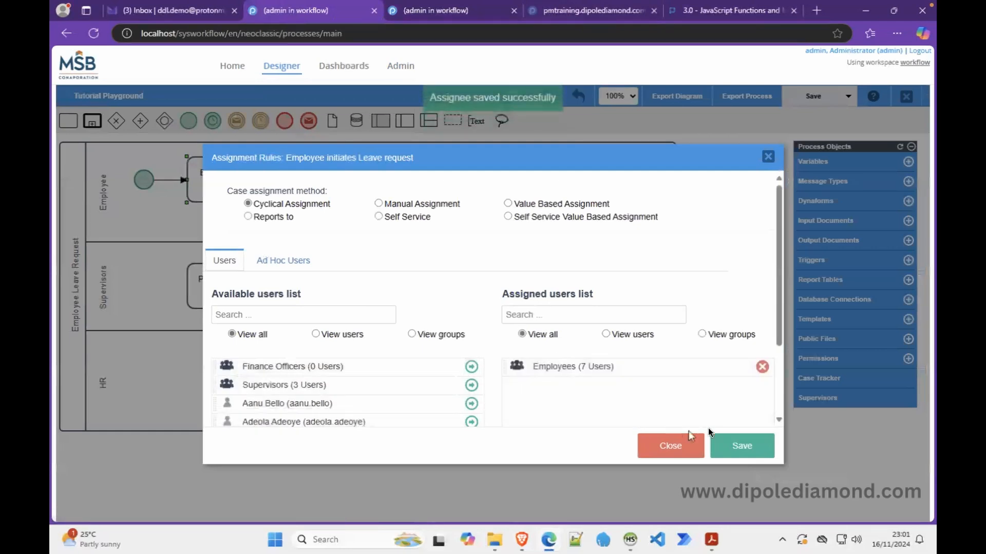
{"action": "left_click", "coordinate": [740, 448]}
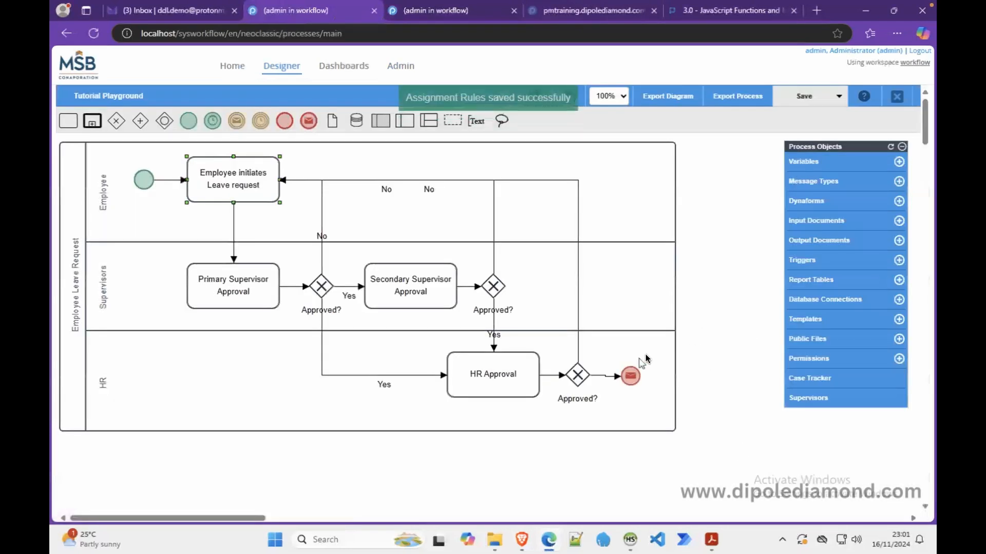
{"action": "left_click", "coordinate": [520, 538]}
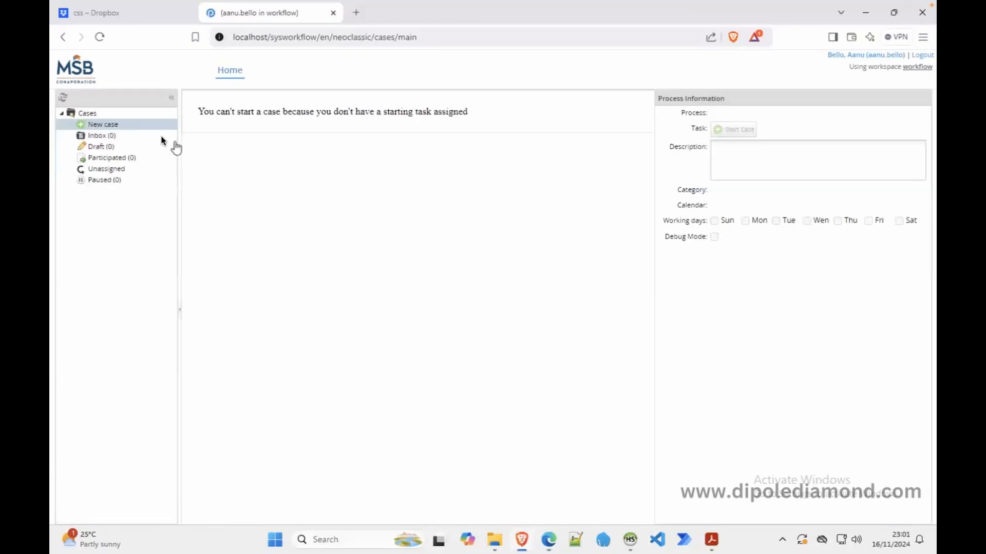
Reload the employee's page and confirm New case offers Tutorial Playground (Employee initiates Leave request)
{"action": "left_click", "coordinate": [100, 36]}
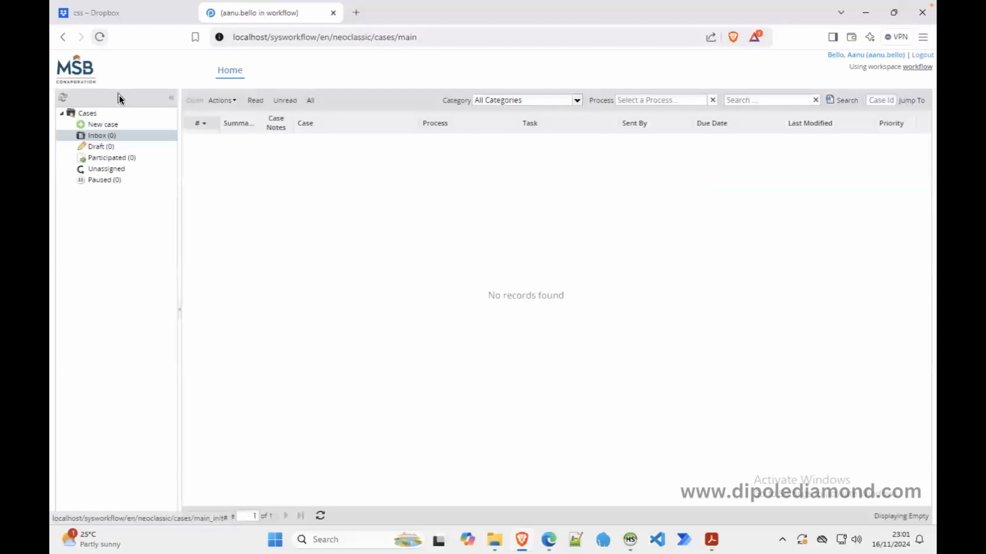
{"action": "left_click", "coordinate": [114, 124]}
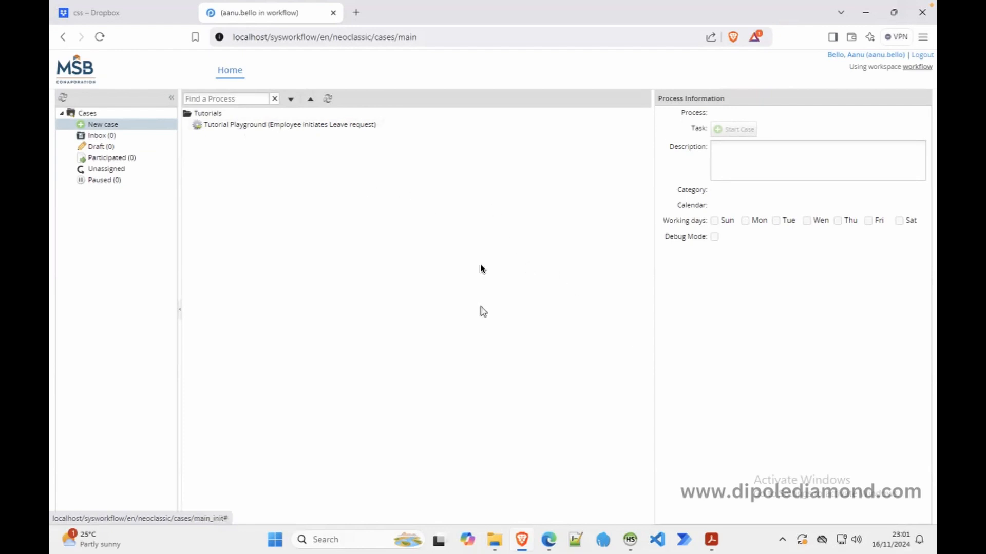
{"action": "left_click", "coordinate": [547, 539]}
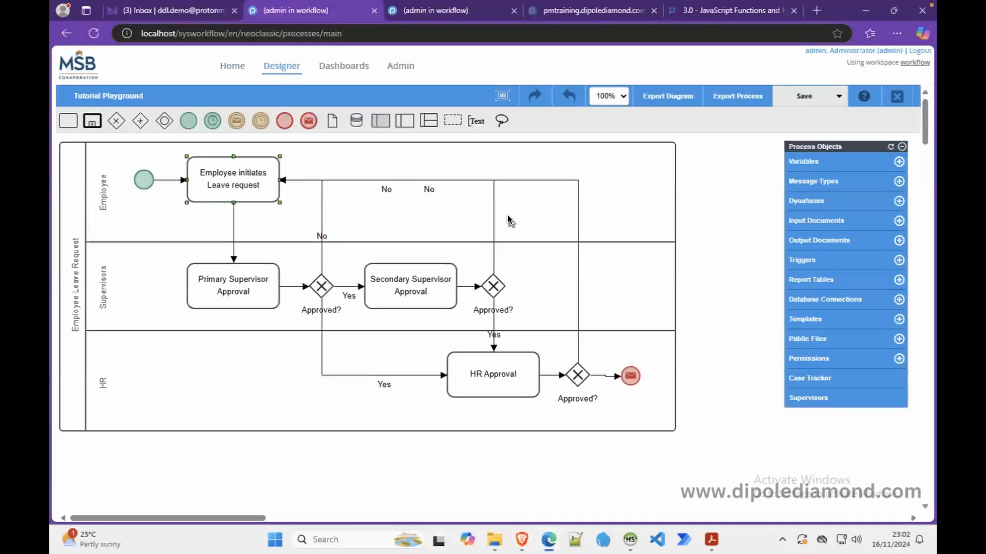
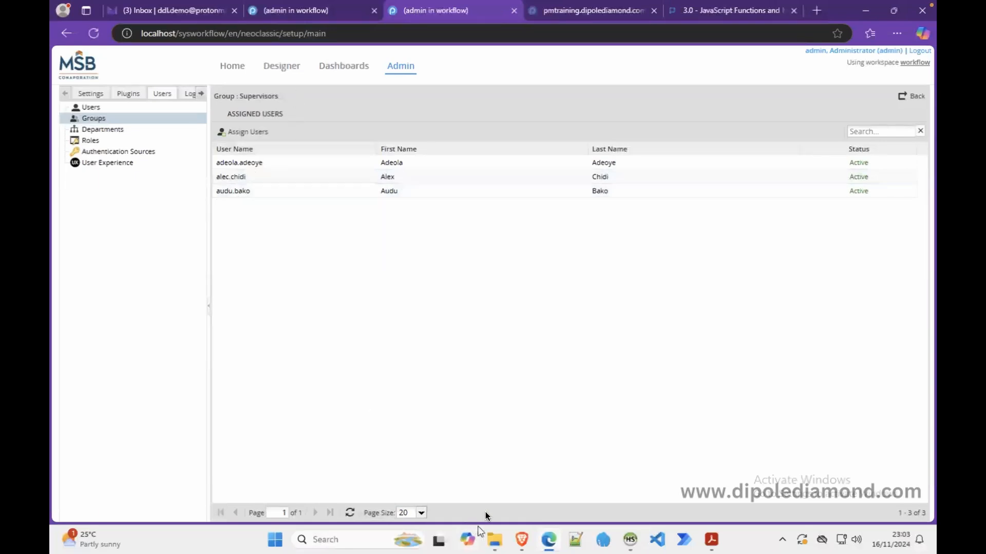
Bring the employee's Brave session, showing the New case process list, to the front
{"action": "left_click", "coordinate": [521, 540]}
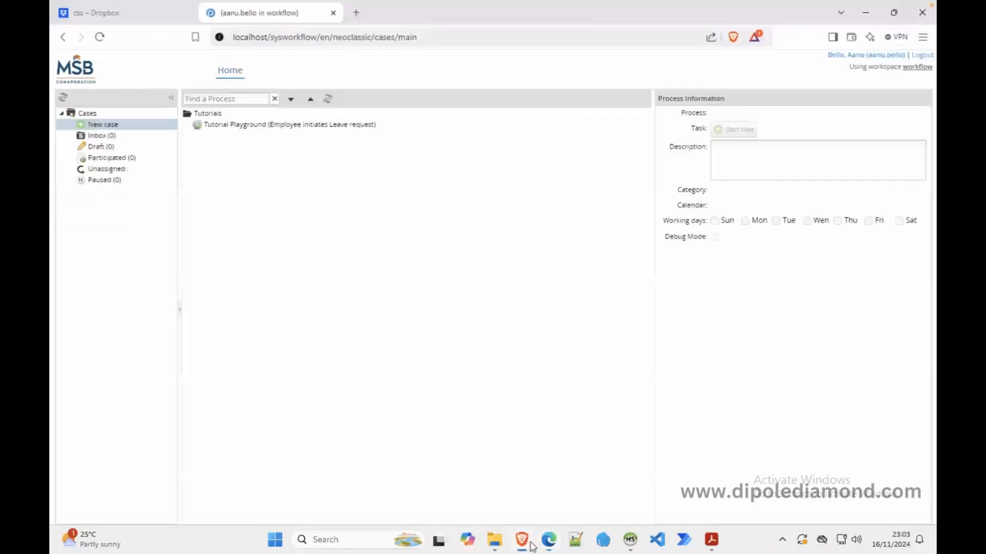
Submit Tutorial Playground leave case #1 dated 20-11-2024 with a supervisor, then view admin's Supervisors group
{"action": "double_click", "coordinate": [250, 125]}
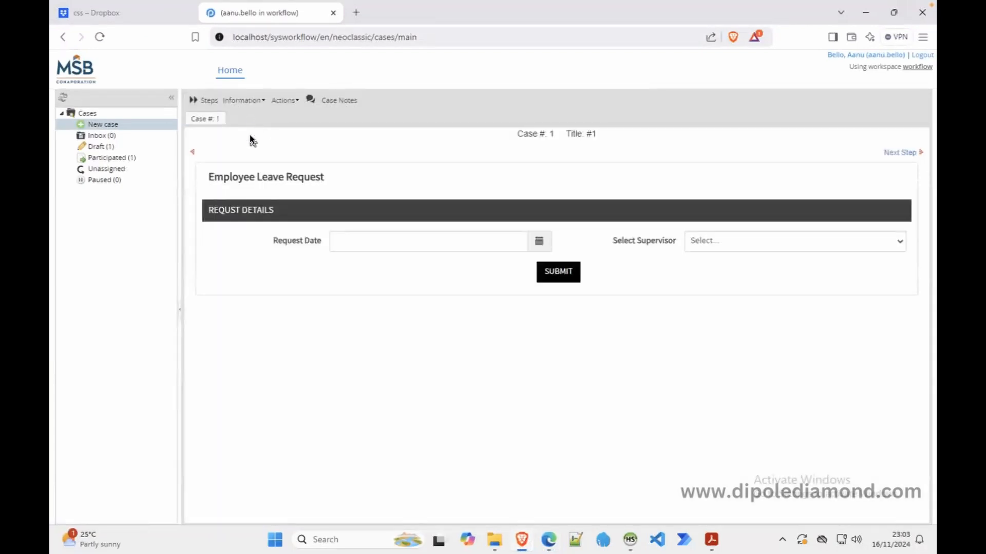
{"action": "left_click", "coordinate": [539, 245]}
{"action": "left_click", "coordinate": [417, 360]}
{"action": "left_click", "coordinate": [899, 243]}
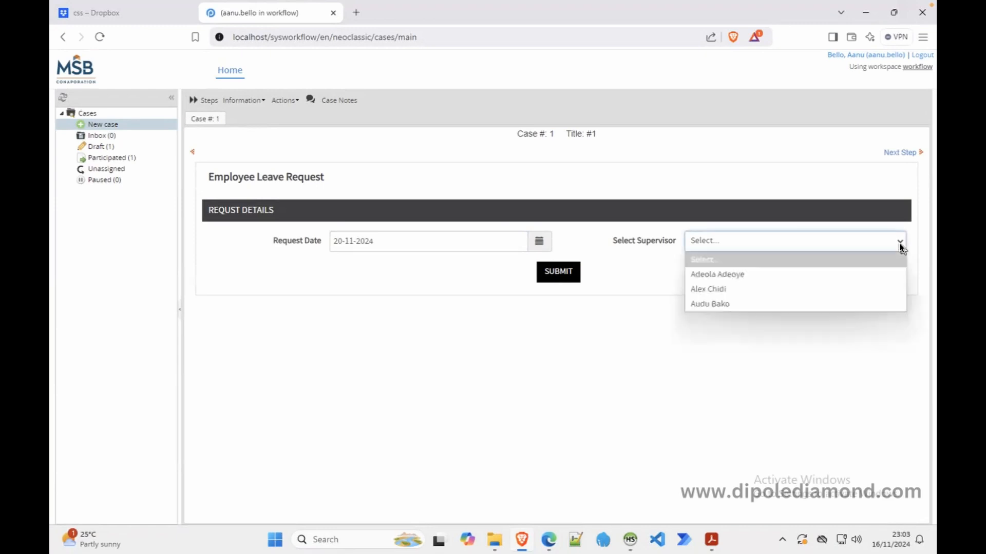
{"action": "left_click", "coordinate": [721, 288]}
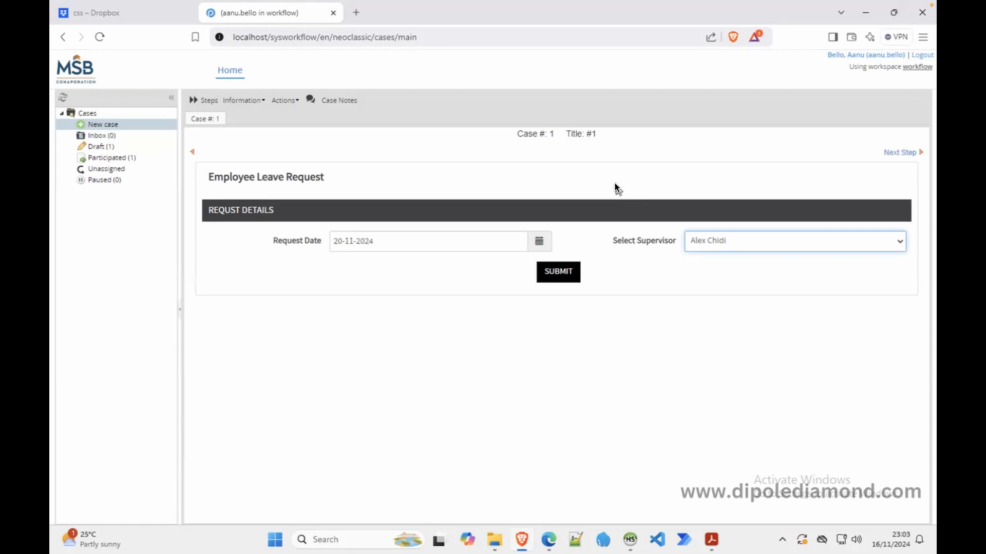
{"action": "left_click", "coordinate": [559, 267]}
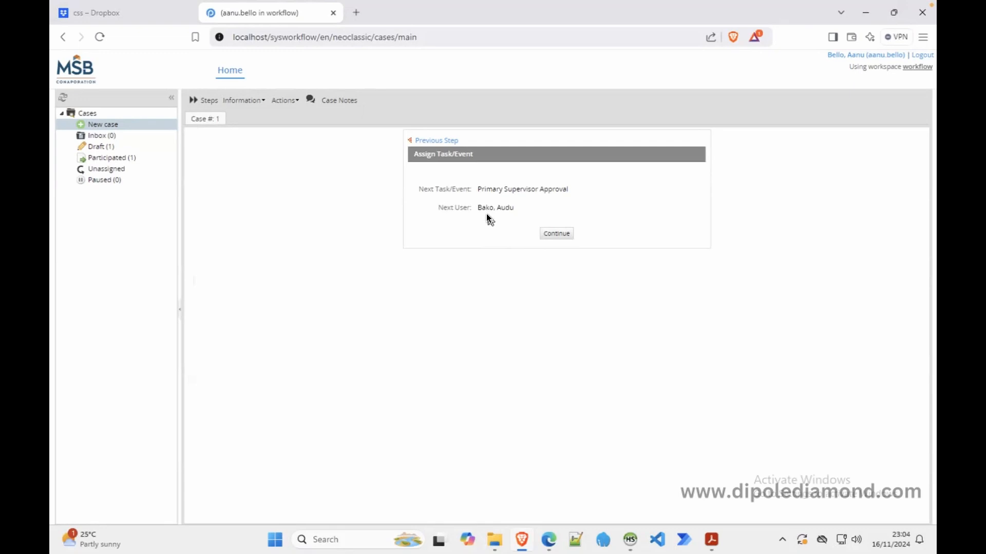
{"action": "left_click", "coordinate": [548, 539]}
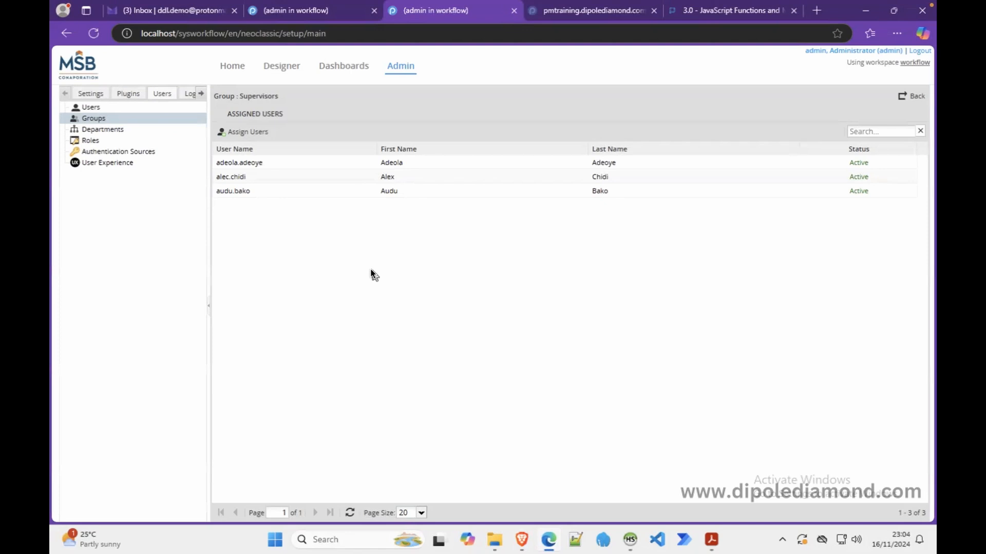
Check the Supervisors group members, then continue case #1 on to Primary Supervisor Approval
{"action": "left_click", "coordinate": [522, 542]}
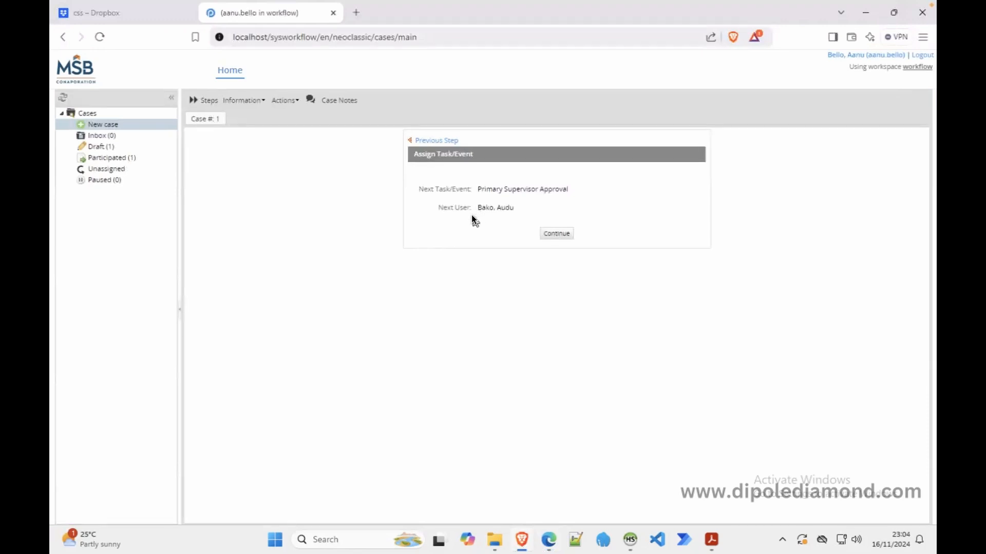
{"action": "left_click", "coordinate": [548, 534]}
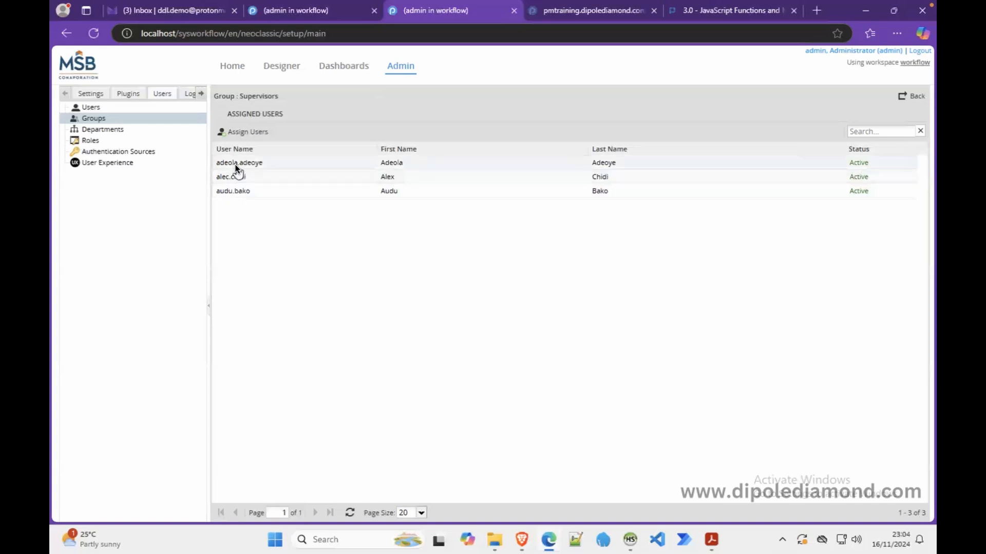
{"action": "left_click", "coordinate": [523, 541]}
{"action": "left_click", "coordinate": [555, 234]}
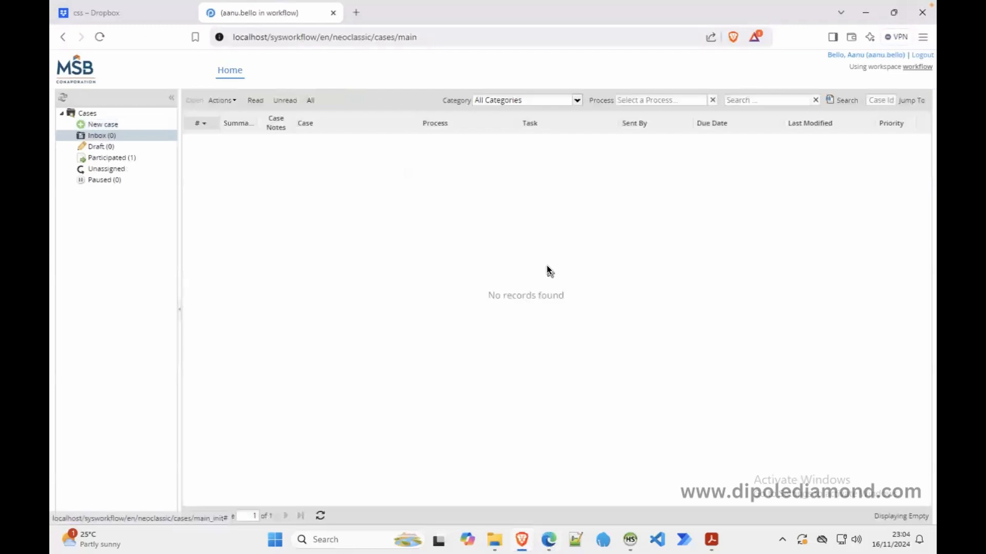
Submit leave case #2 dated 14-11-2024 with the third supervisor and route it onward
{"action": "left_click", "coordinate": [98, 128]}
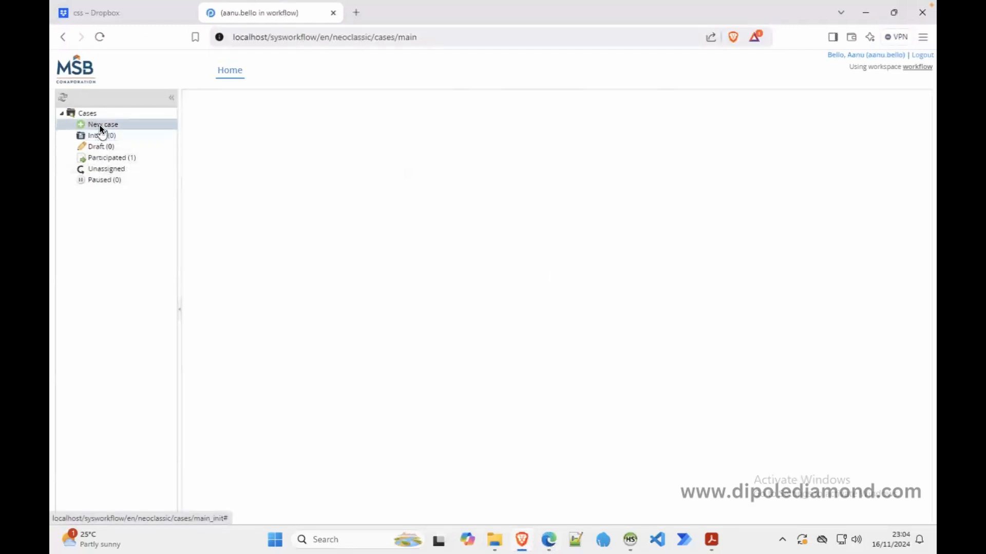
{"action": "double_click", "coordinate": [227, 125]}
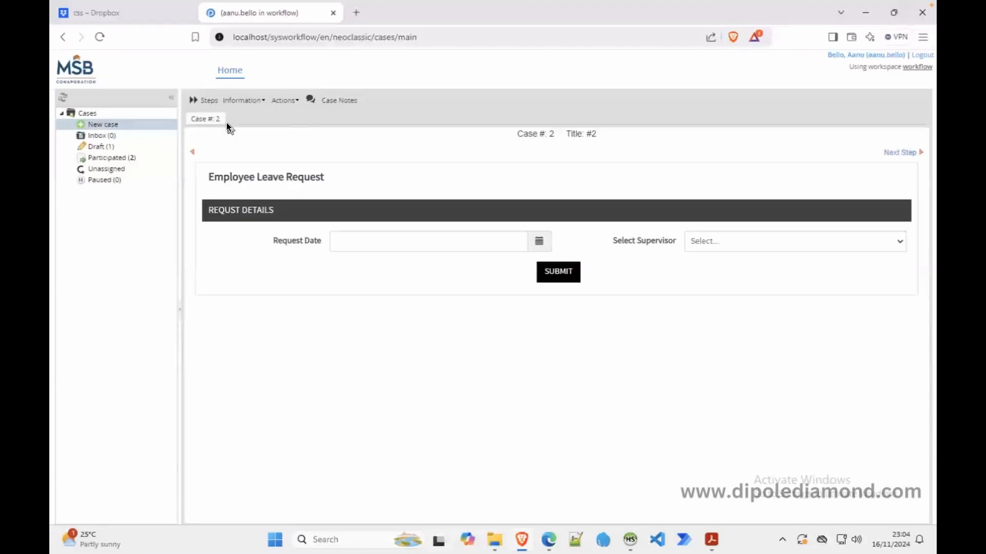
{"action": "left_click", "coordinate": [538, 242]}
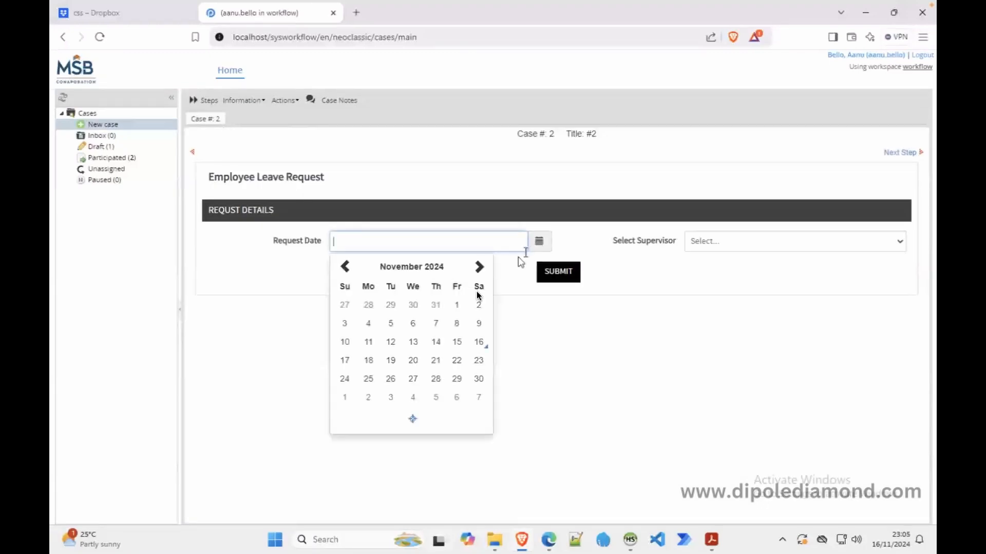
{"action": "left_click", "coordinate": [434, 341]}
{"action": "left_click", "coordinate": [797, 241]}
{"action": "left_click", "coordinate": [755, 304]}
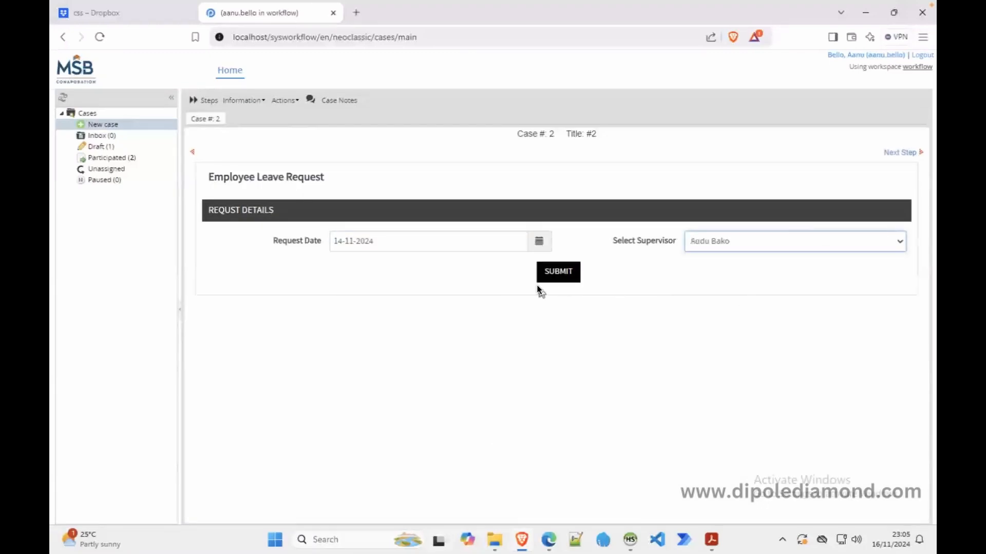
{"action": "left_click", "coordinate": [555, 275]}
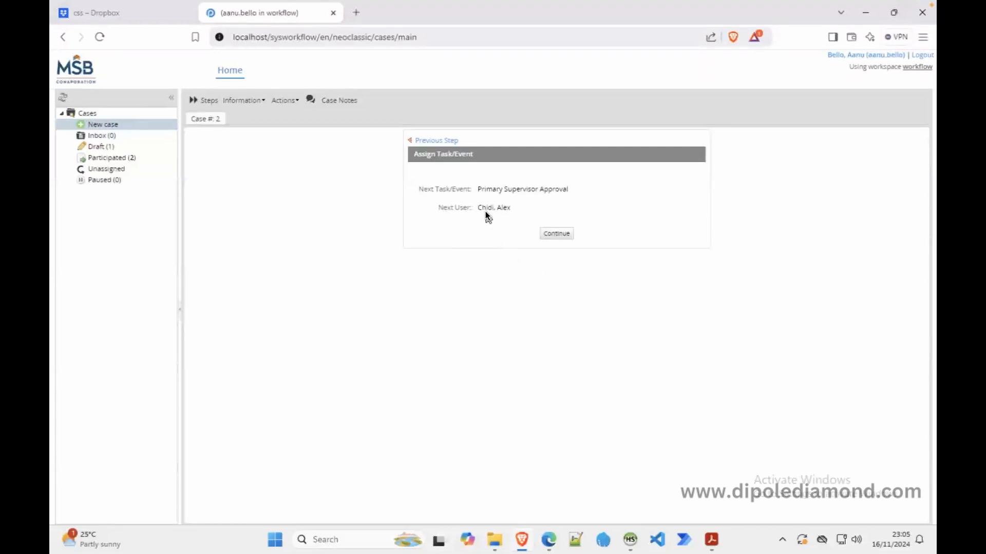
{"action": "left_click", "coordinate": [553, 235]}
Submit leave case #3 dated 16-11-2024, compare with the Supervisors list, and route it onward
{"action": "left_click", "coordinate": [107, 125]}
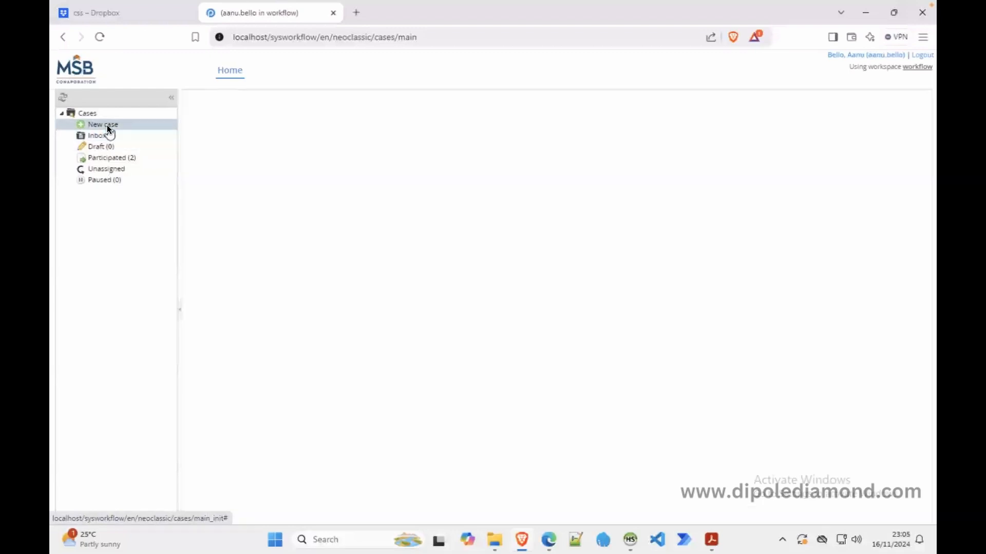
{"action": "double_click", "coordinate": [231, 124]}
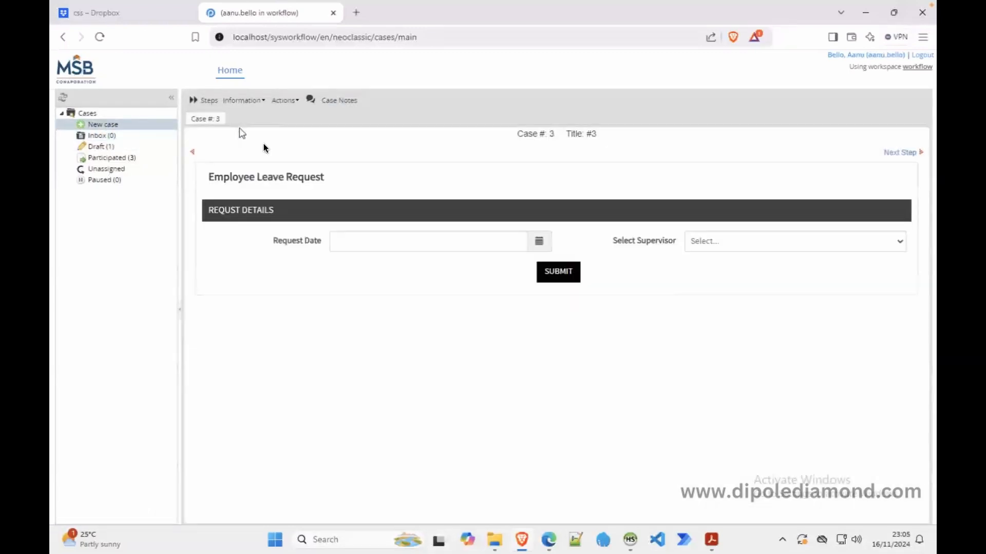
{"action": "left_click", "coordinate": [533, 248]}
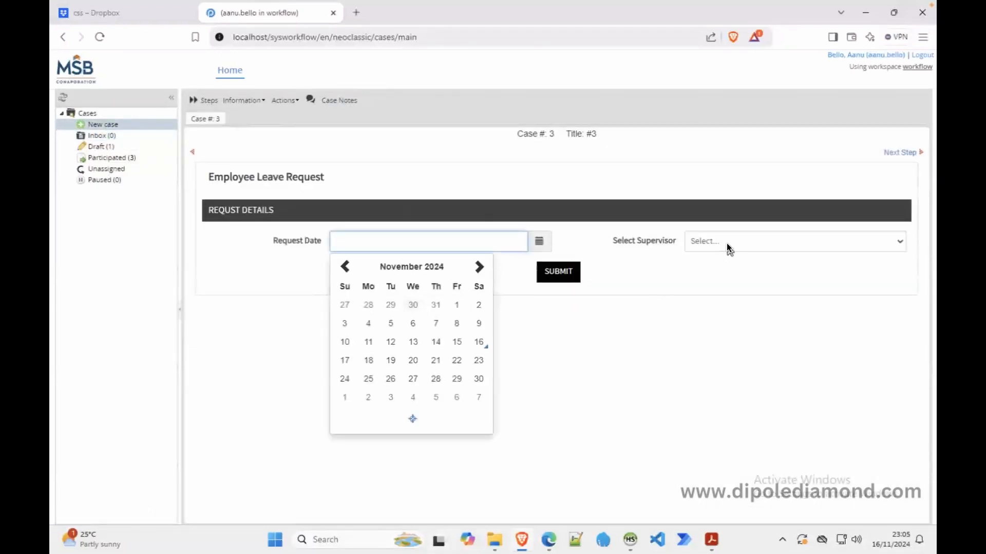
{"action": "left_click", "coordinate": [478, 342]}
{"action": "left_click", "coordinate": [705, 245]}
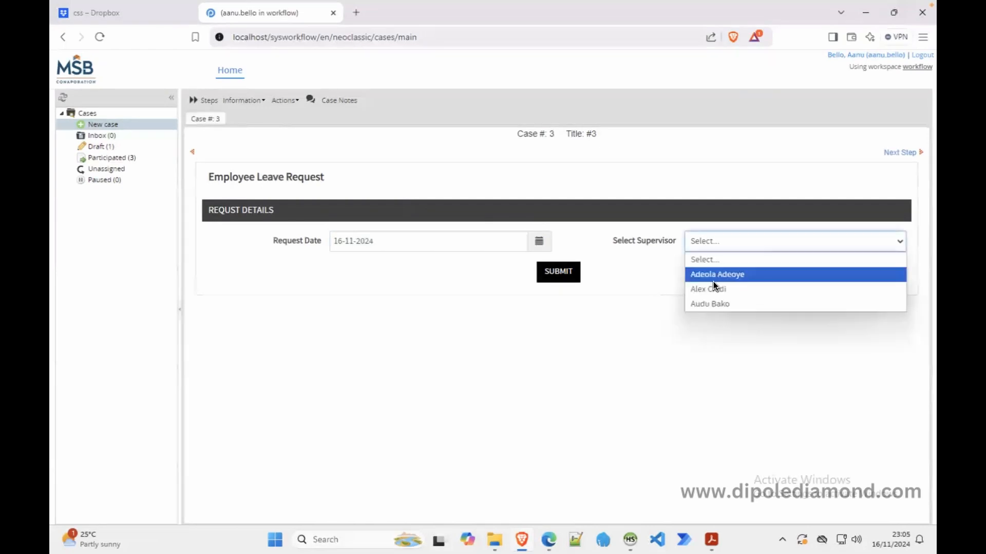
{"action": "left_click", "coordinate": [713, 287]}
{"action": "left_click", "coordinate": [564, 272]}
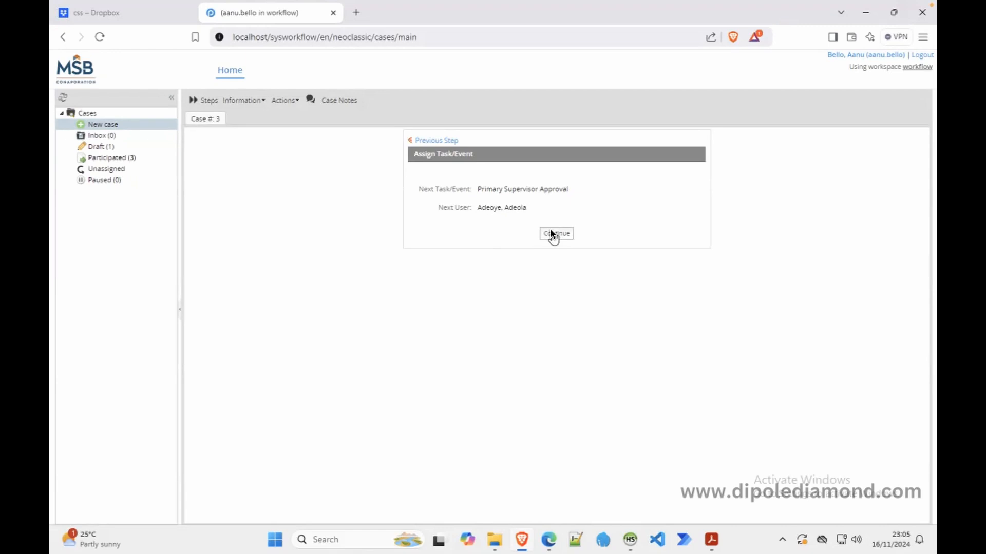
{"action": "left_click", "coordinate": [549, 539]}
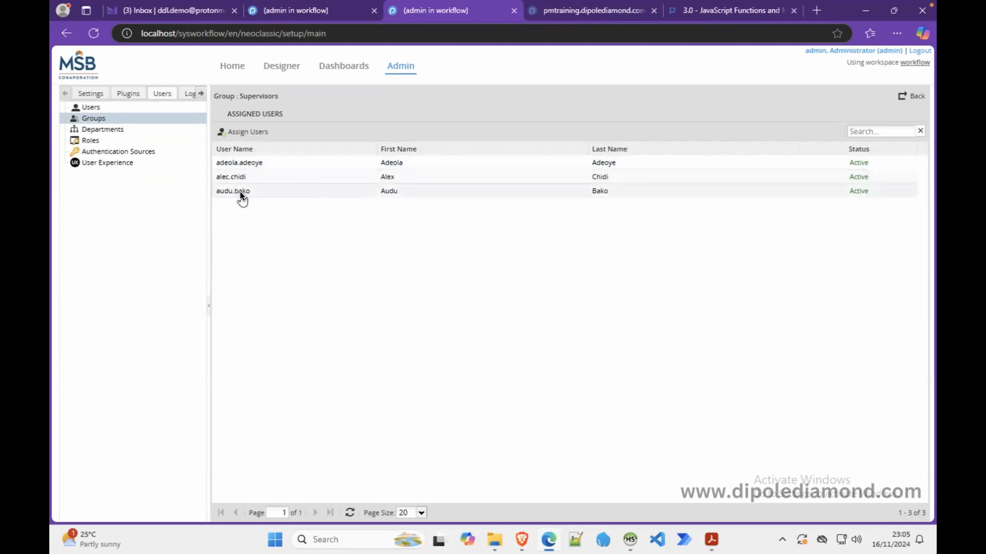
{"action": "left_click", "coordinate": [523, 533]}
{"action": "left_click", "coordinate": [556, 234]}
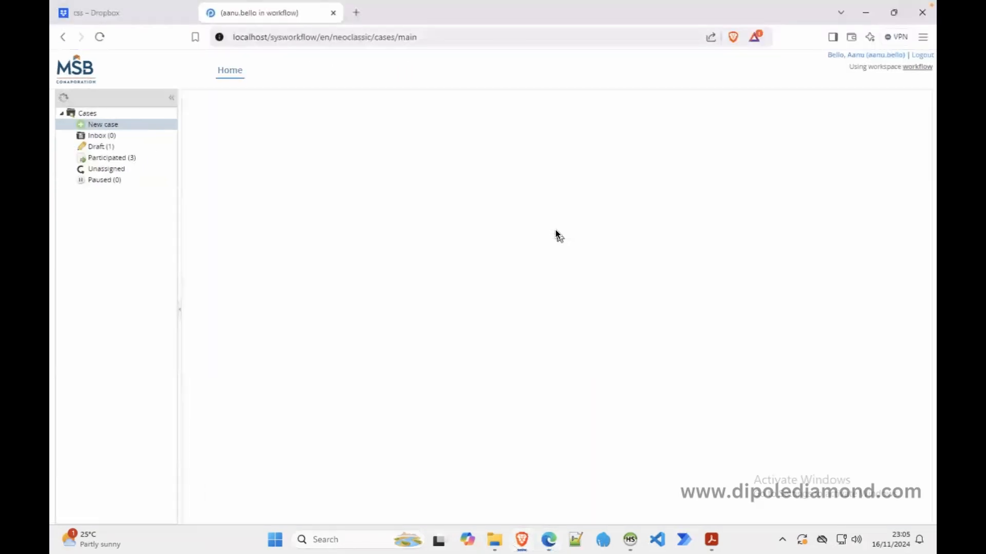
Submit and route leave case #4 dated 06-11-2024, then return to the admin's Supervisors group list
{"action": "left_click", "coordinate": [104, 124]}
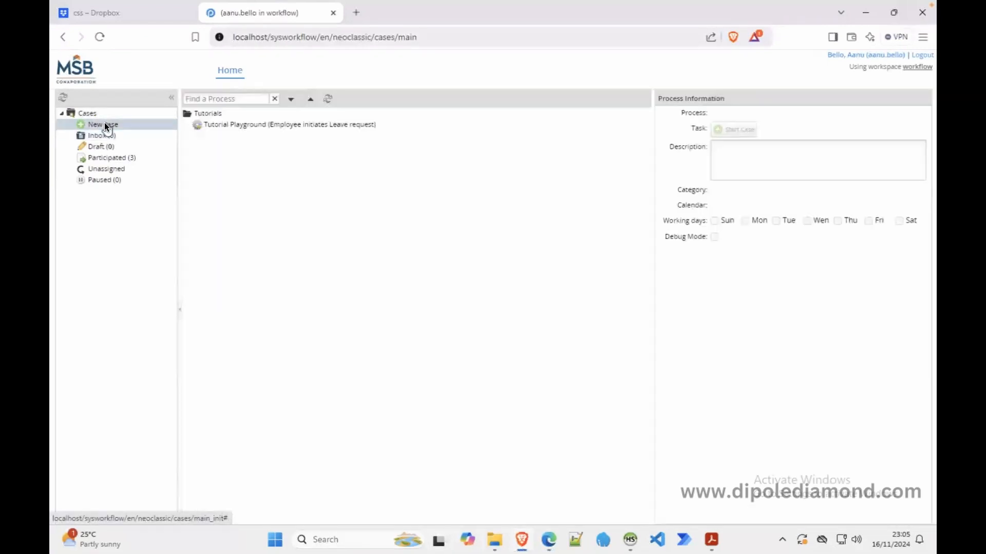
{"action": "double_click", "coordinate": [221, 125]}
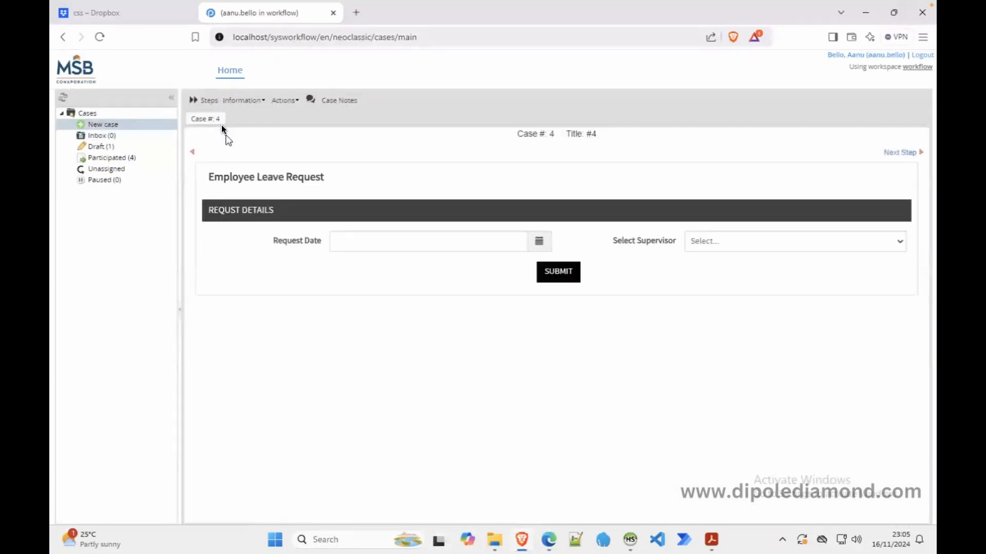
{"action": "left_click", "coordinate": [537, 239]}
{"action": "left_click", "coordinate": [412, 325]}
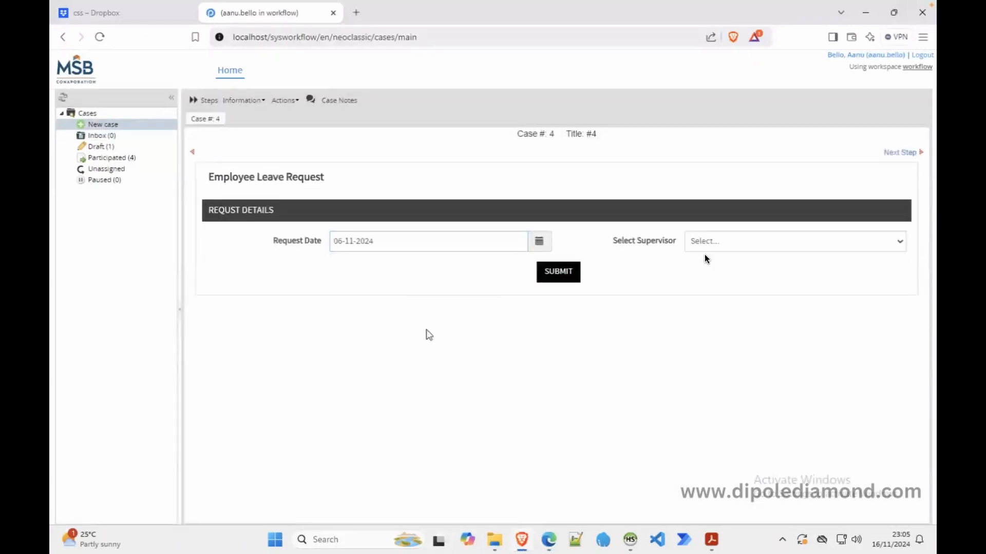
{"action": "left_click", "coordinate": [562, 274]}
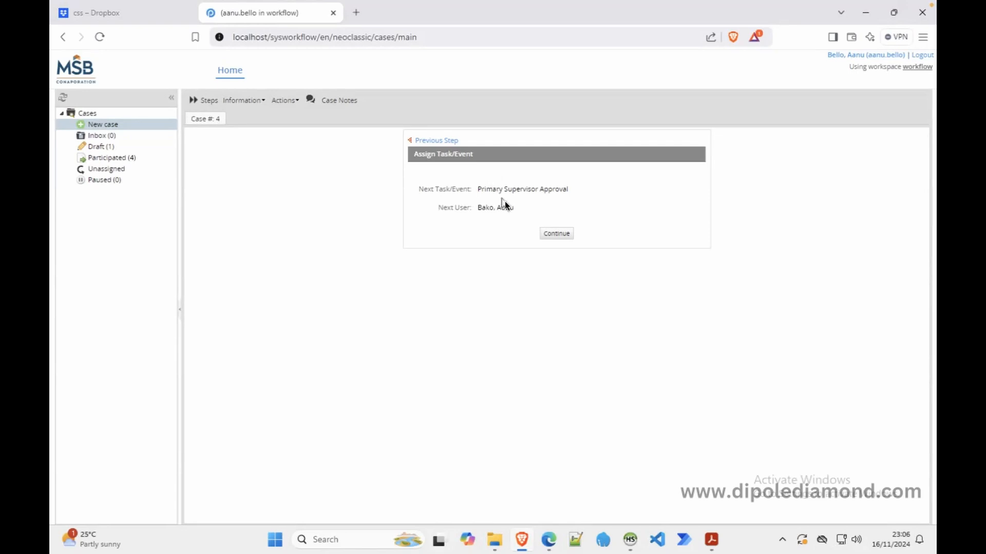
{"action": "left_click", "coordinate": [555, 234]}
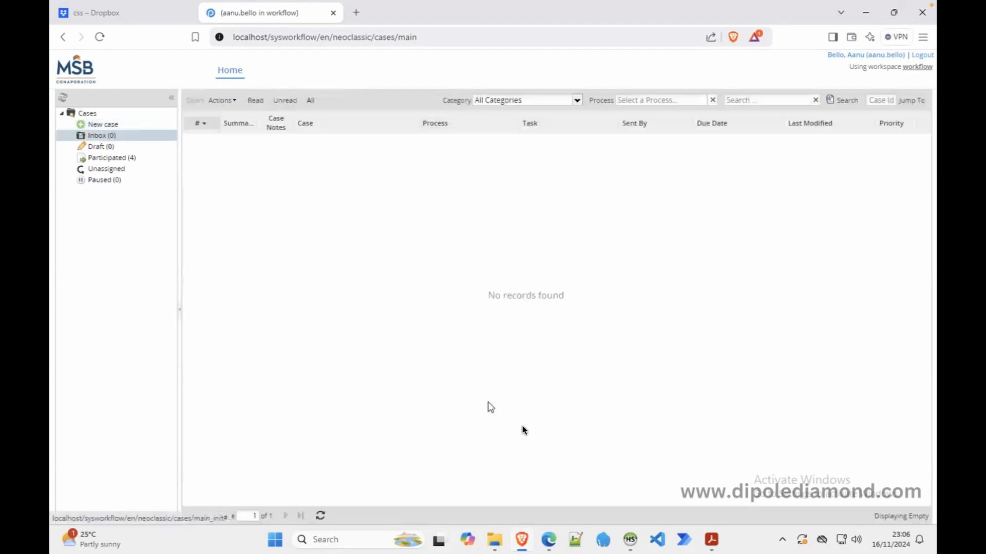
{"action": "left_click", "coordinate": [547, 539]}
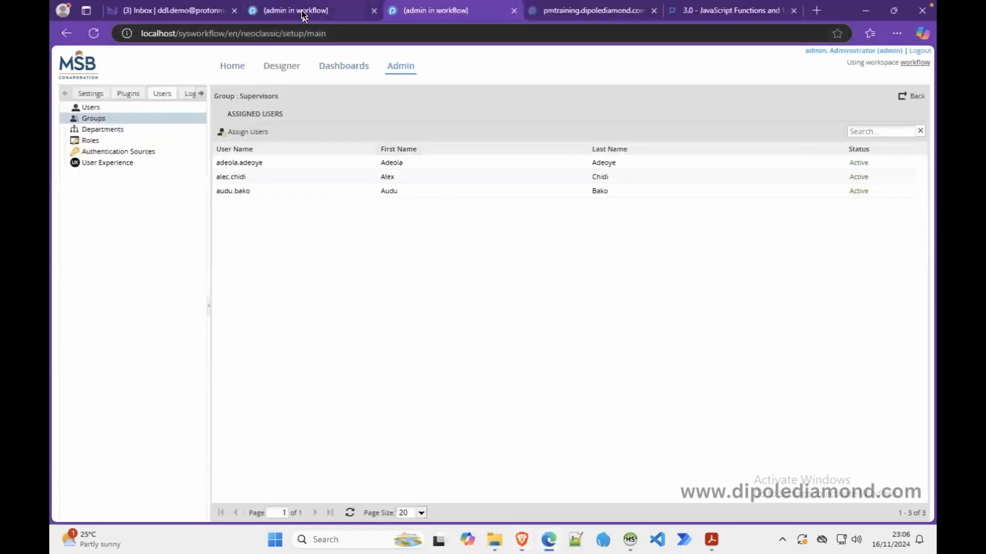
Set Primary Supervisor Approval's assignment rule to Manual Assignment and save it
{"action": "left_click", "coordinate": [302, 12]}
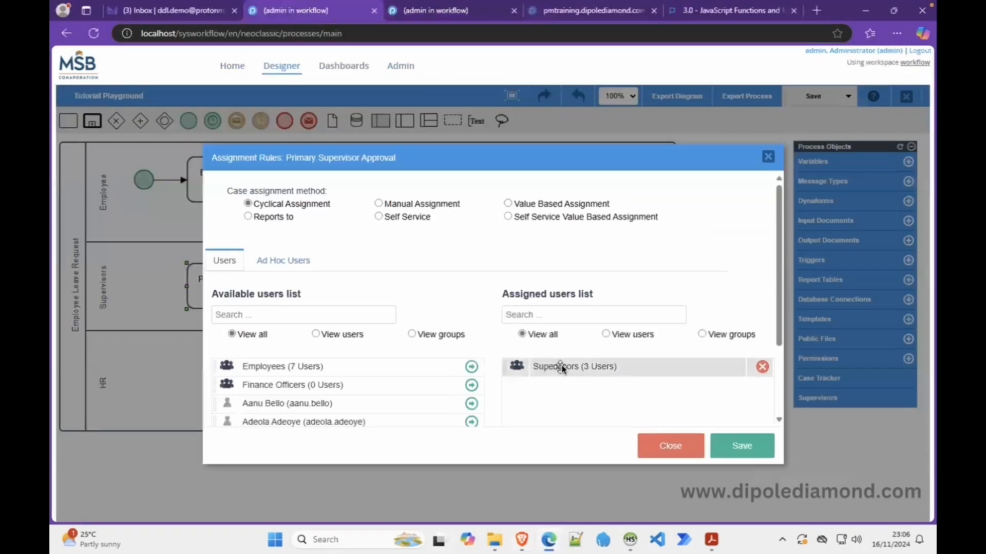
{"action": "left_click", "coordinate": [391, 207]}
{"action": "left_click", "coordinate": [737, 447]}
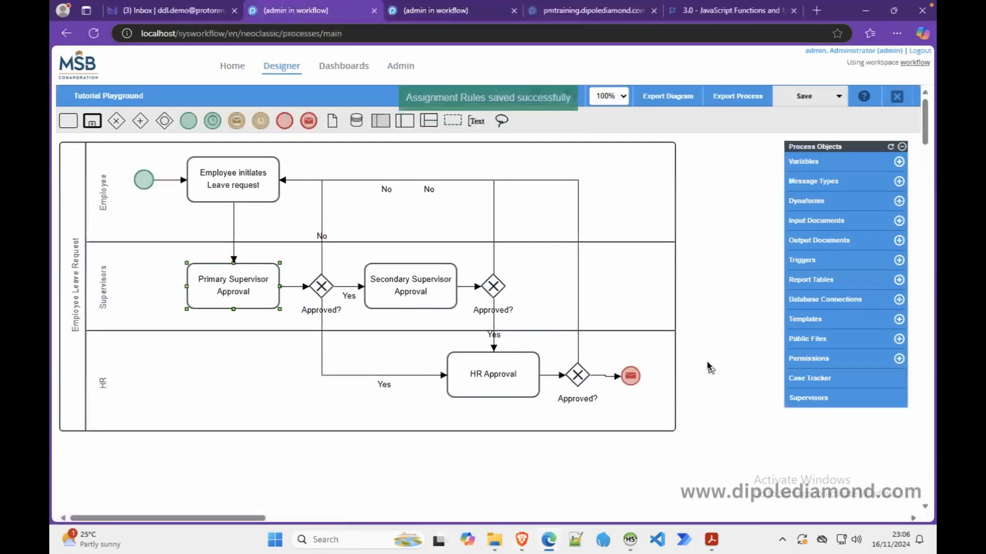
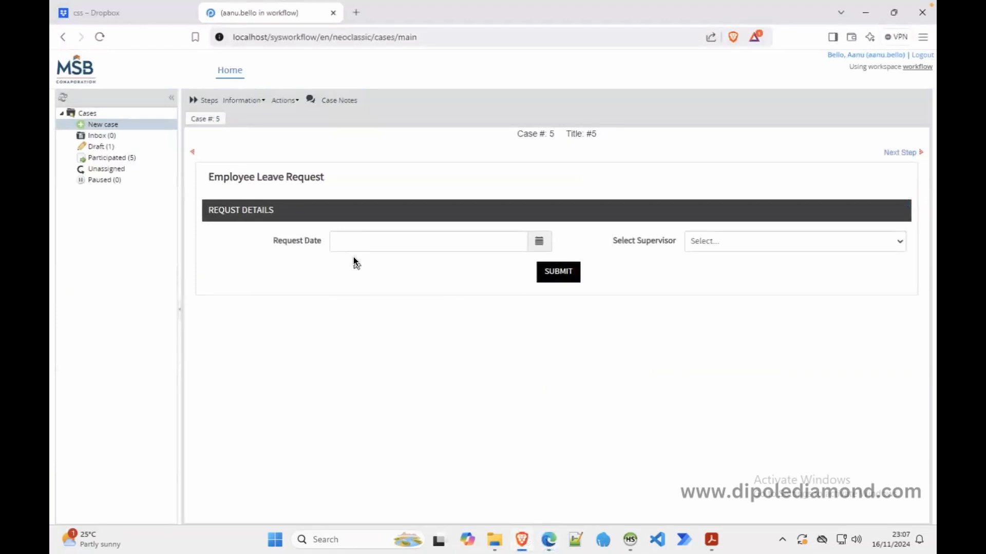
Save Primary Supervisor Approval's Manual Assignment rules and return to the Case #5 leave form
{"action": "left_click", "coordinate": [555, 543]}
{"action": "right_click", "coordinate": [243, 281]}
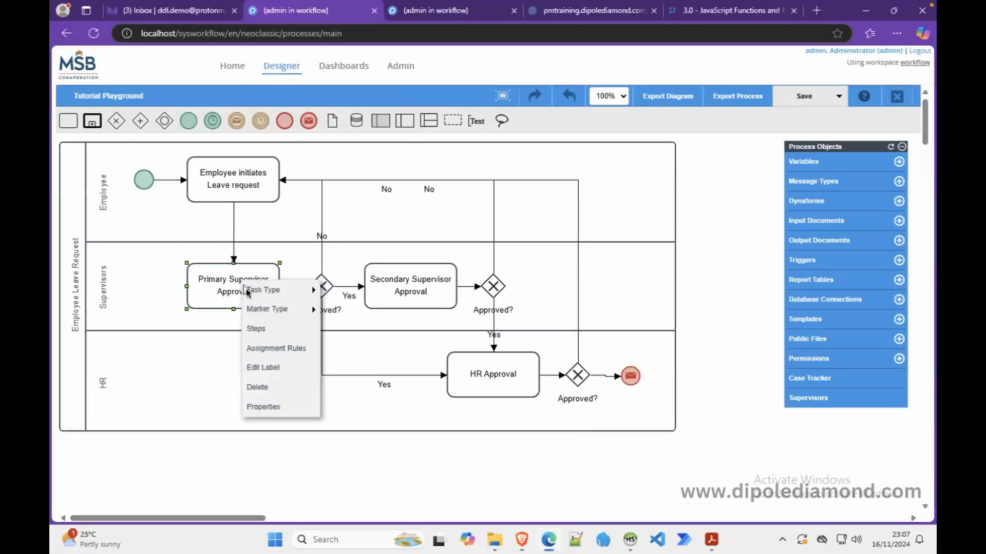
{"action": "left_click", "coordinate": [278, 348]}
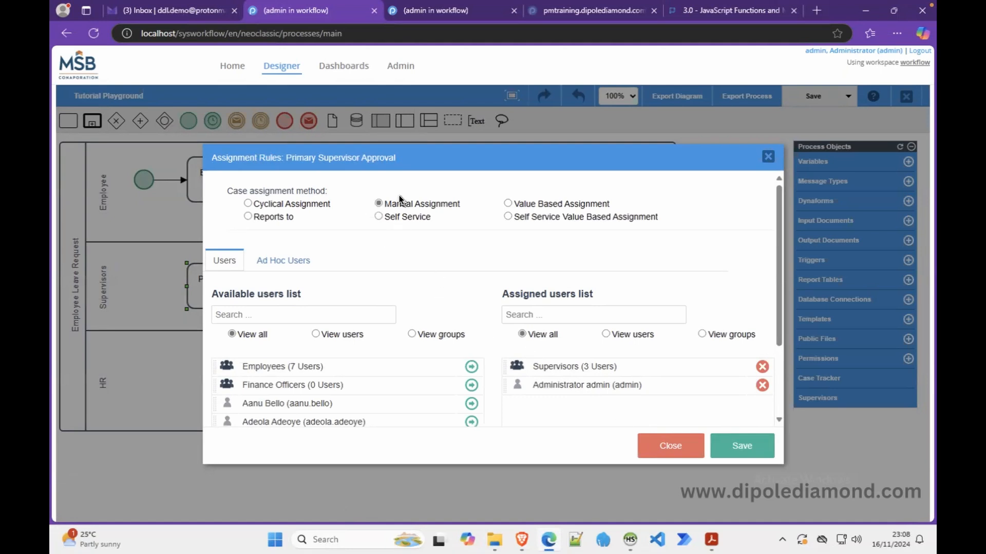
{"action": "left_click", "coordinate": [735, 446]}
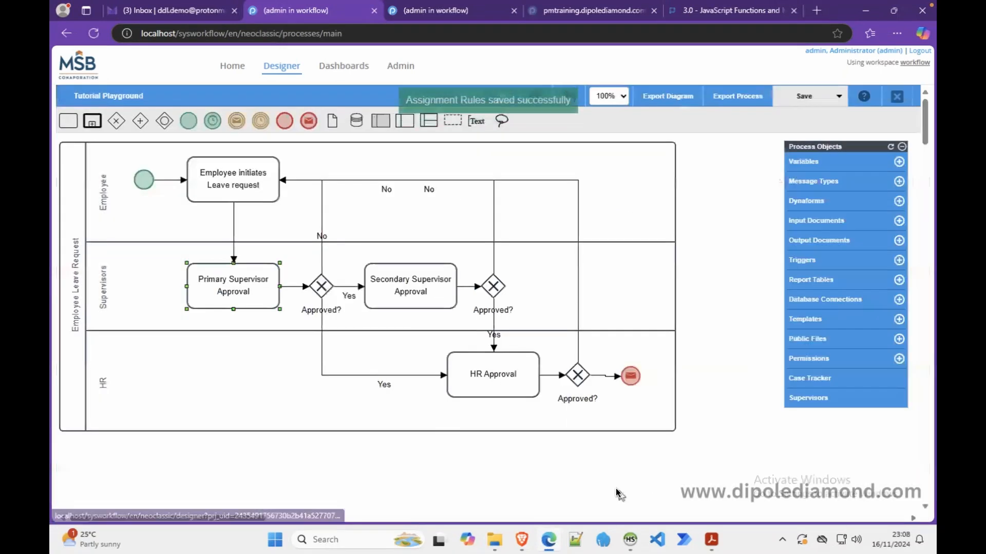
{"action": "left_click", "coordinate": [523, 539]}
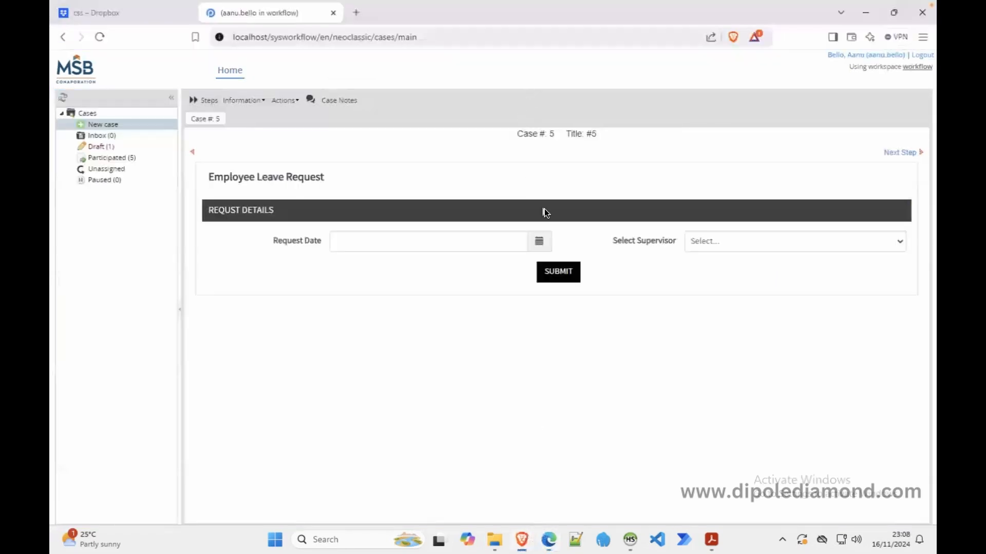
Submit Case #5's leave form, review the Next User candidates without choosing, and go back
{"action": "left_click", "coordinate": [558, 273]}
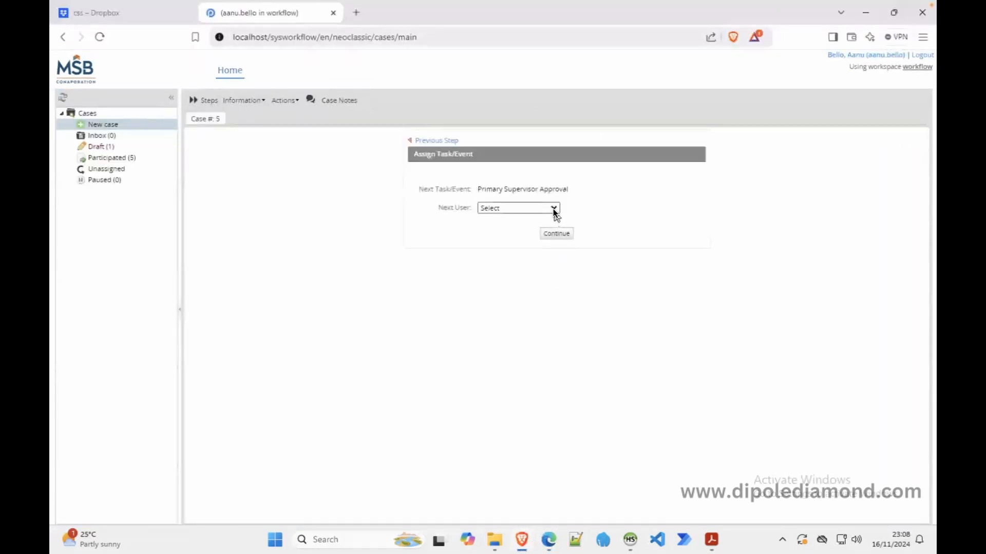
{"action": "left_click", "coordinate": [553, 208]}
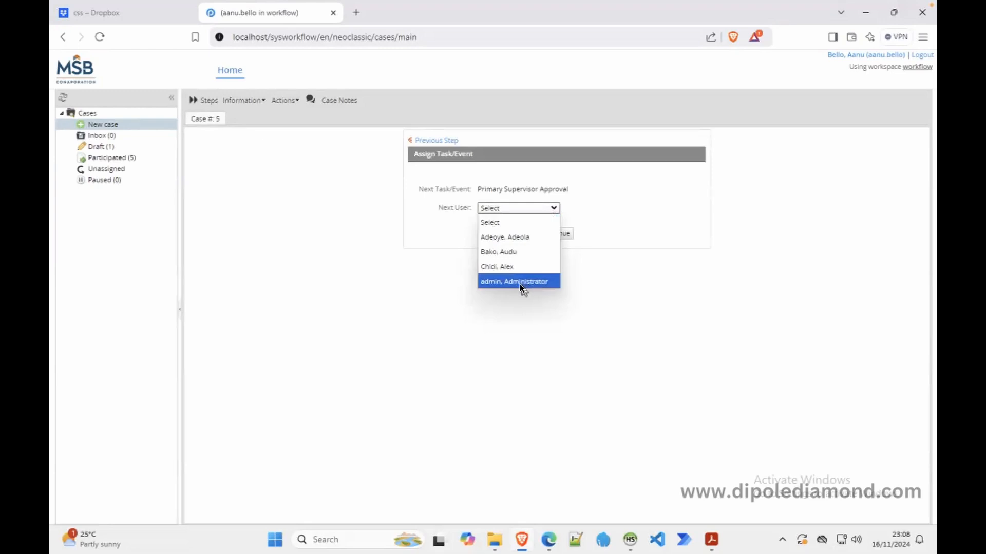
{"action": "left_click", "coordinate": [803, 312]}
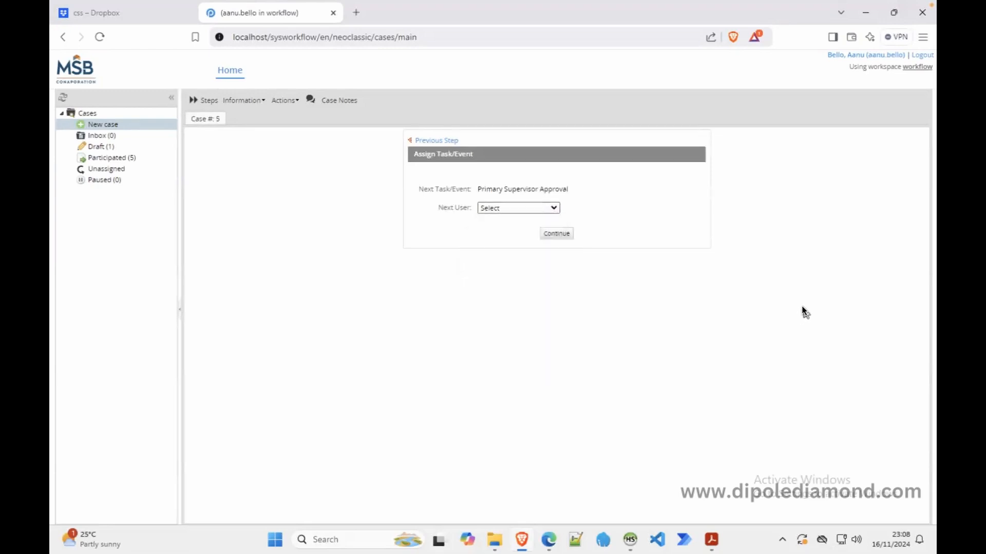
{"action": "left_click", "coordinate": [429, 140]}
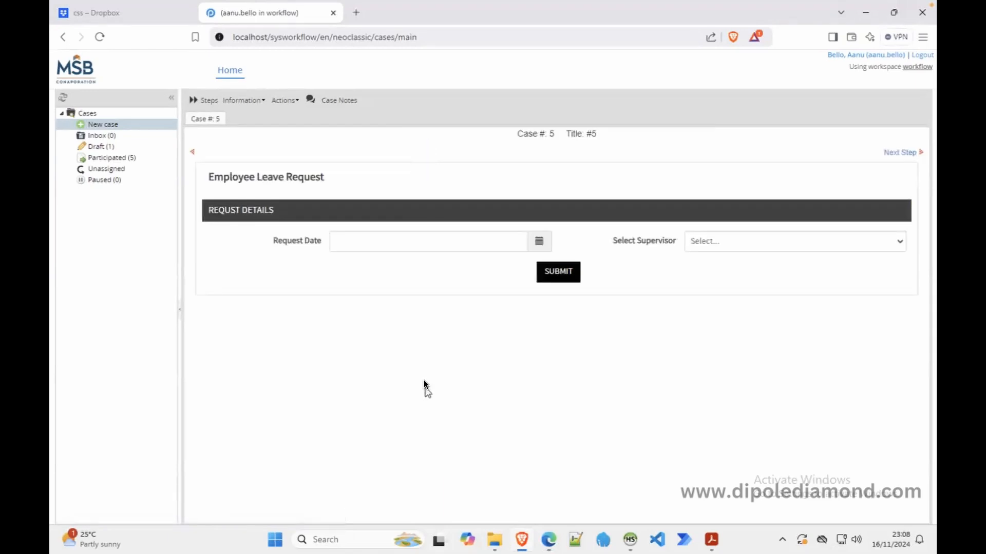
Review the steps assigned to the Primary Supervisor Approval task
{"action": "left_click", "coordinate": [551, 547]}
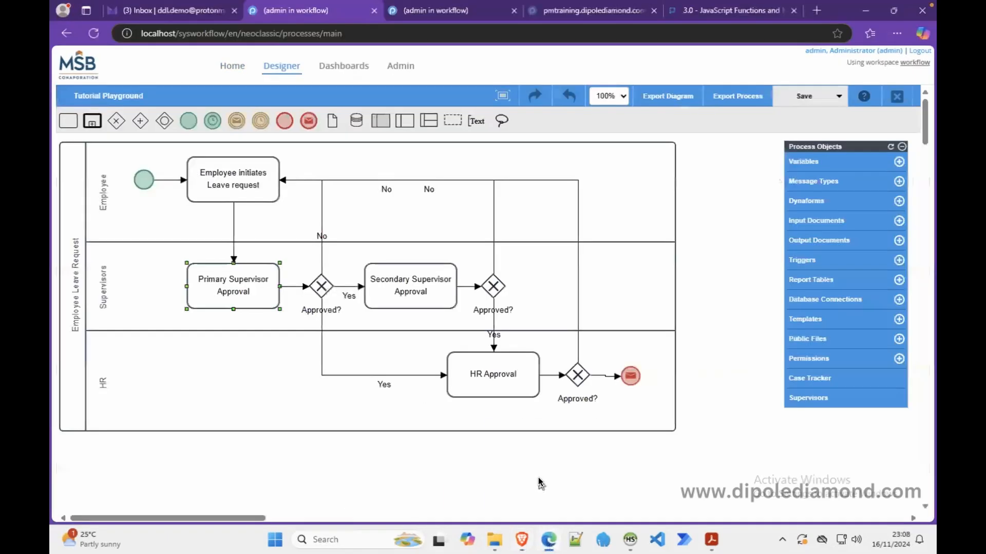
{"action": "right_click", "coordinate": [257, 291]}
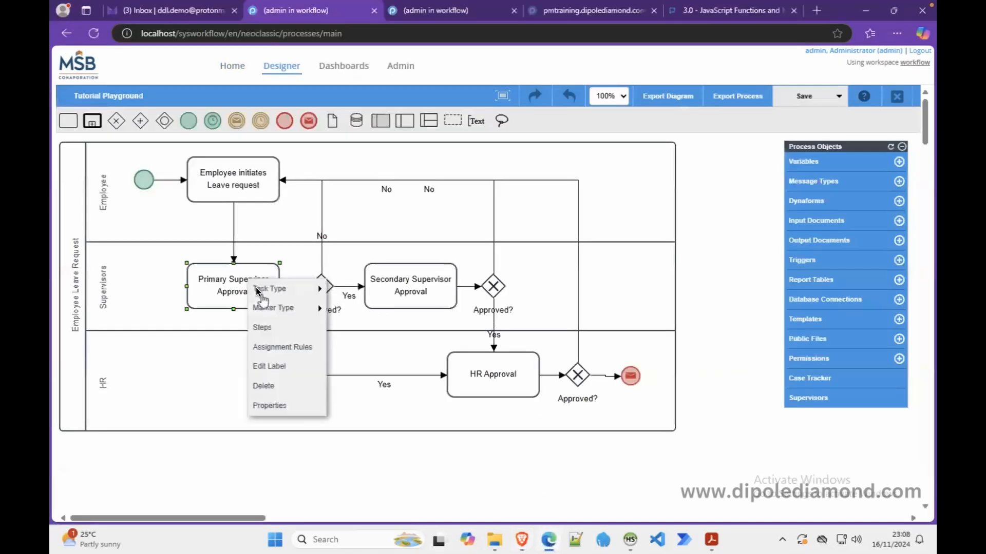
{"action": "left_click", "coordinate": [278, 326]}
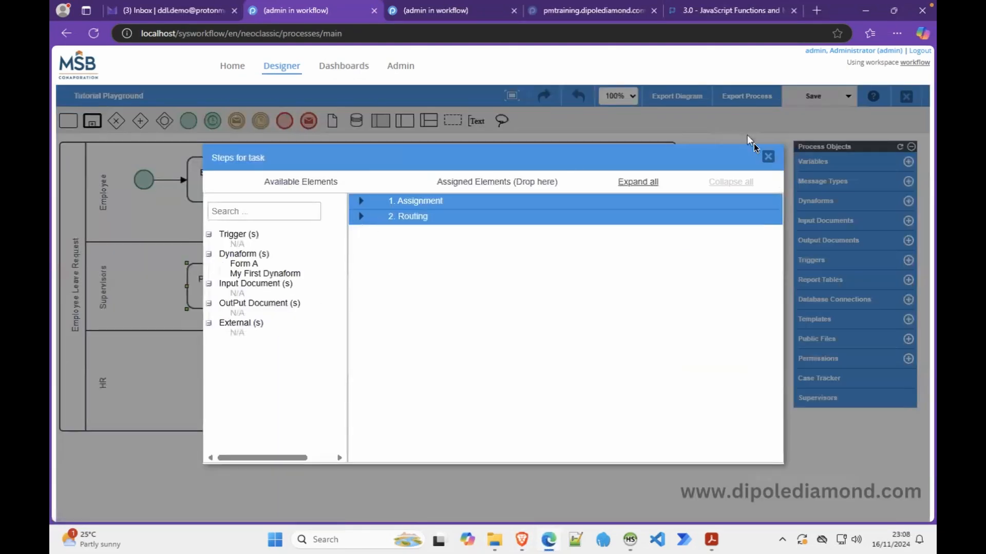
{"action": "left_click", "coordinate": [769, 156]}
{"action": "right_click", "coordinate": [228, 292]}
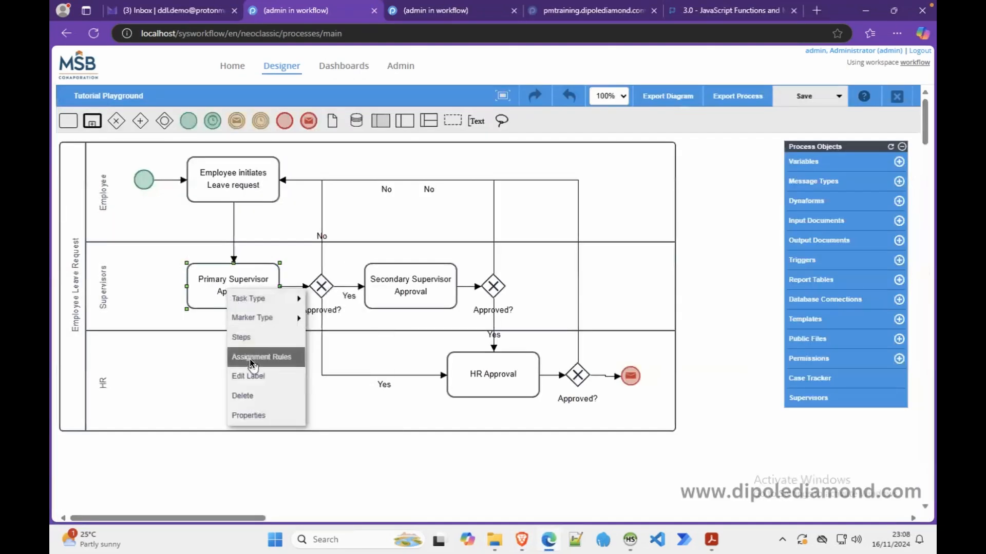
{"action": "left_click", "coordinate": [254, 357]}
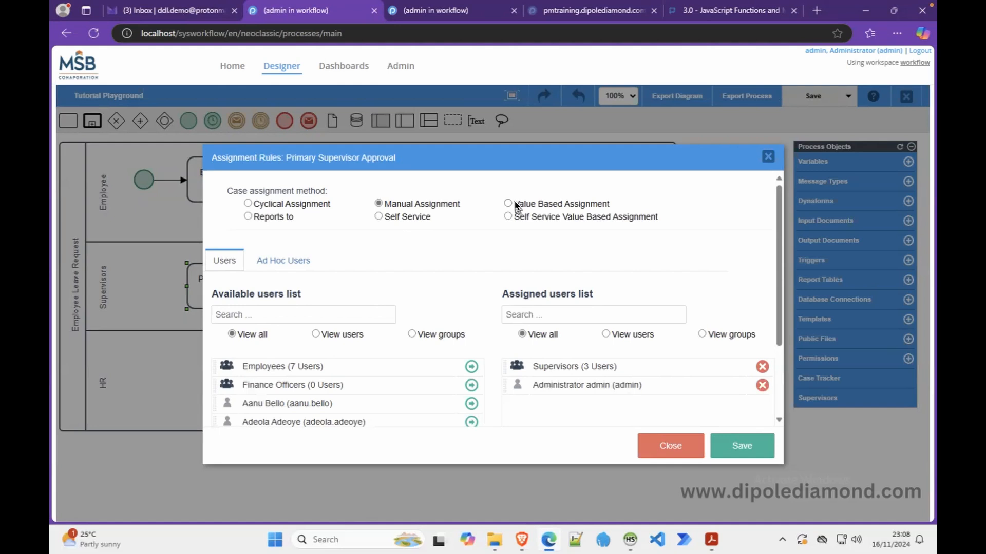
{"action": "left_click", "coordinate": [516, 205]}
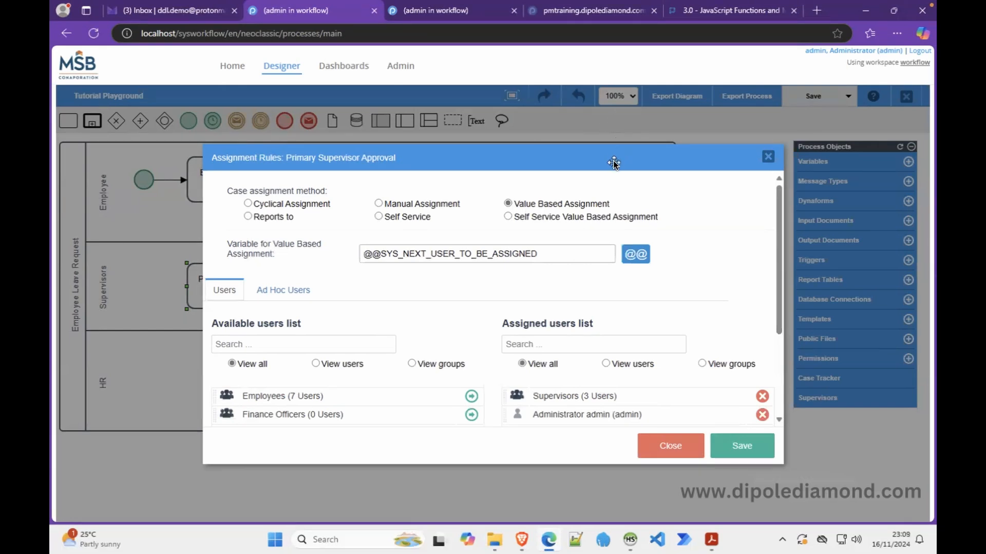
{"action": "left_click_drag", "start_coordinate": [613, 162], "coordinate": [605, 146]}
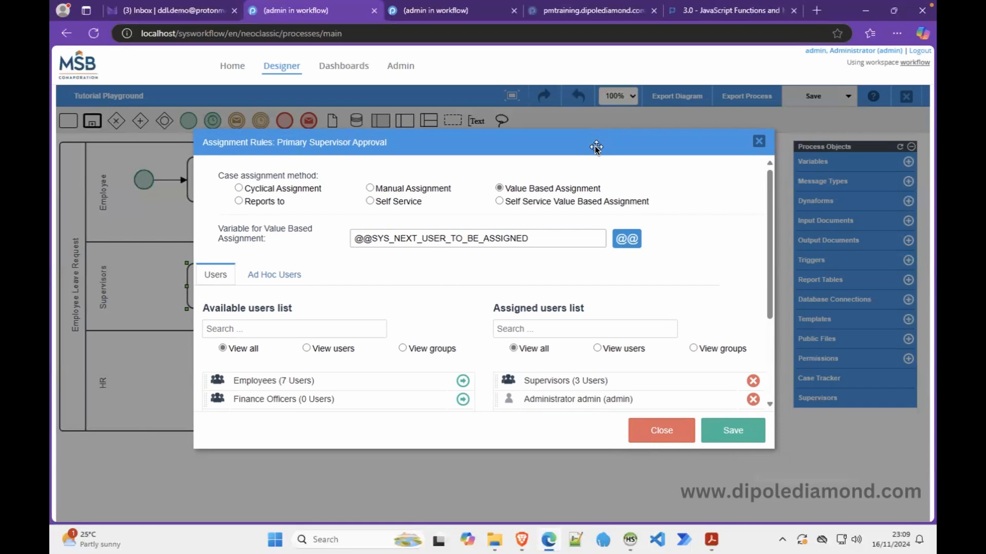
{"action": "left_click_drag", "start_coordinate": [547, 239], "coordinate": [325, 236]}
{"action": "key", "text": "BackSpace"}
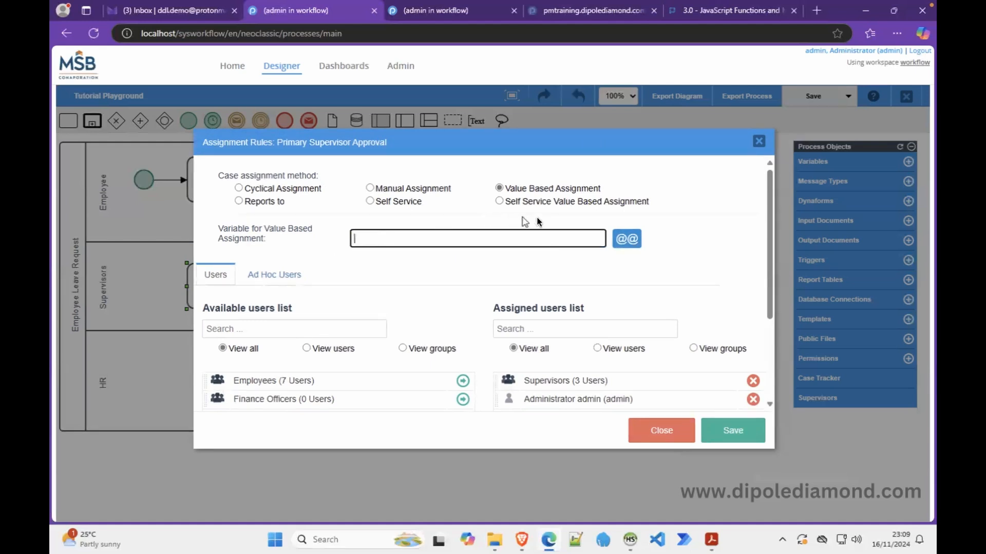
{"action": "left_click", "coordinate": [621, 238]}
{"action": "left_click", "coordinate": [528, 197]}
{"action": "type", "text": "supe"}
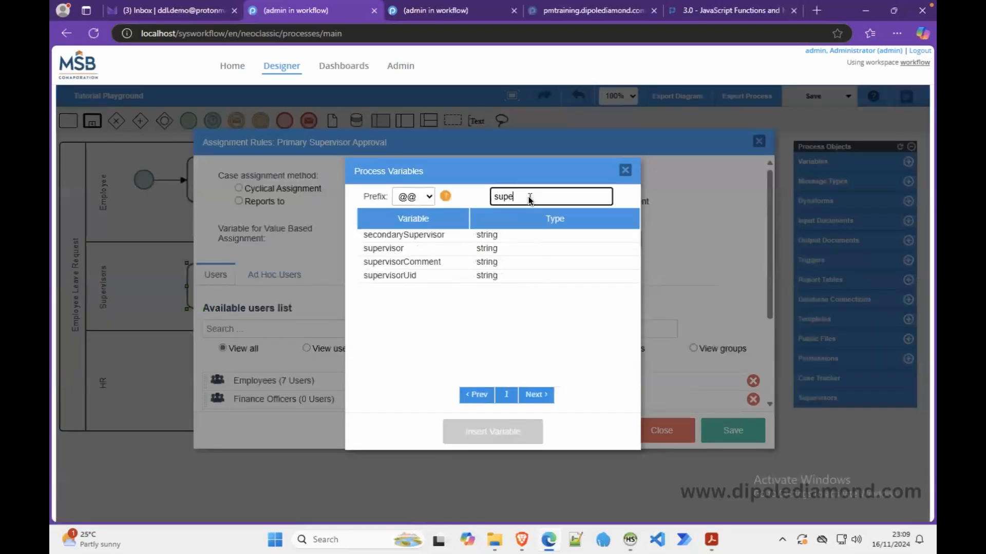
{"action": "left_click", "coordinate": [388, 278]}
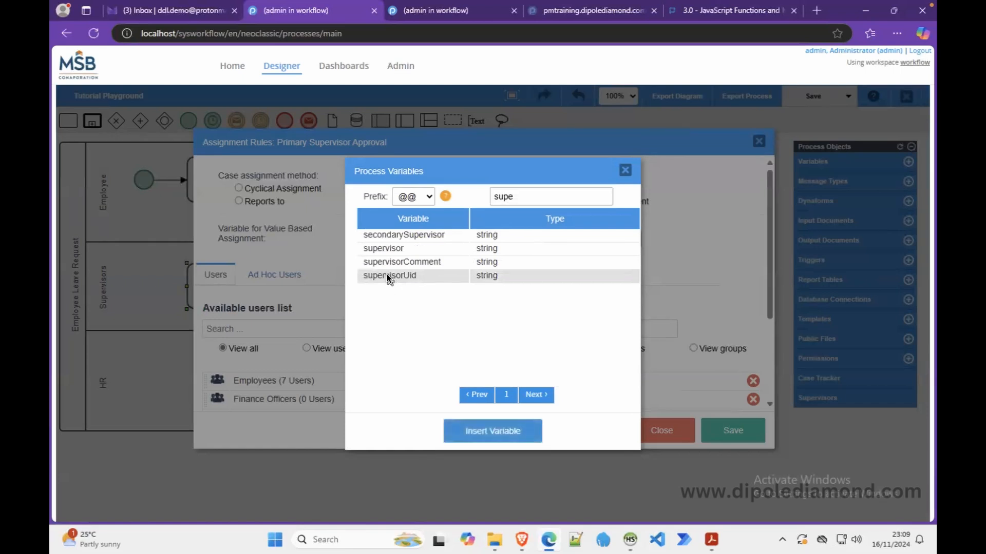
{"action": "left_click", "coordinate": [482, 432]}
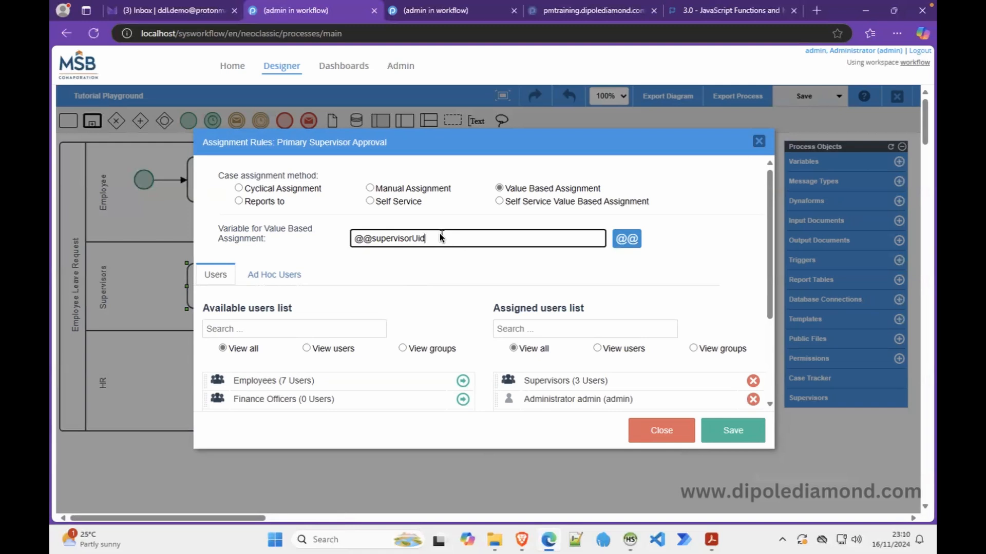
{"action": "left_click", "coordinate": [510, 191]}
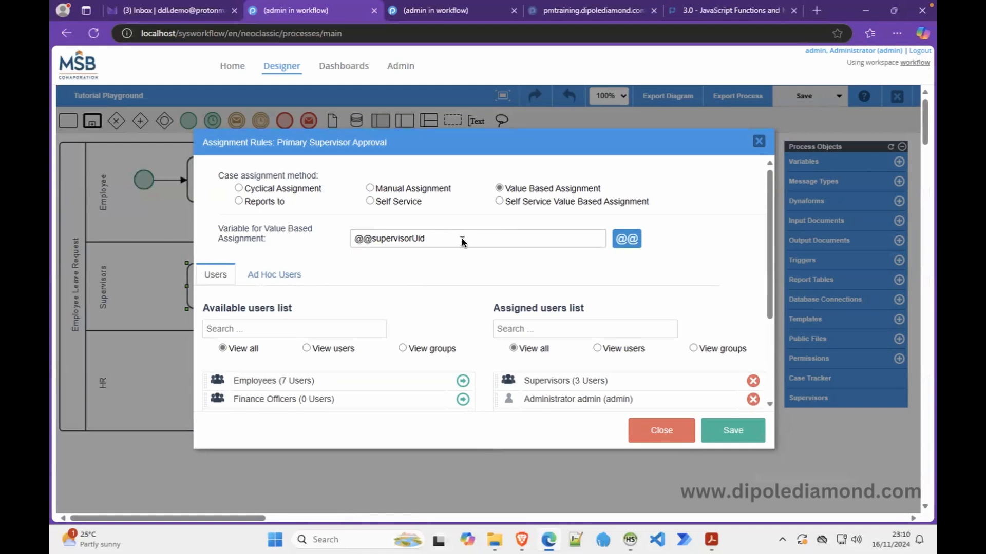
{"action": "left_click", "coordinate": [440, 240]}
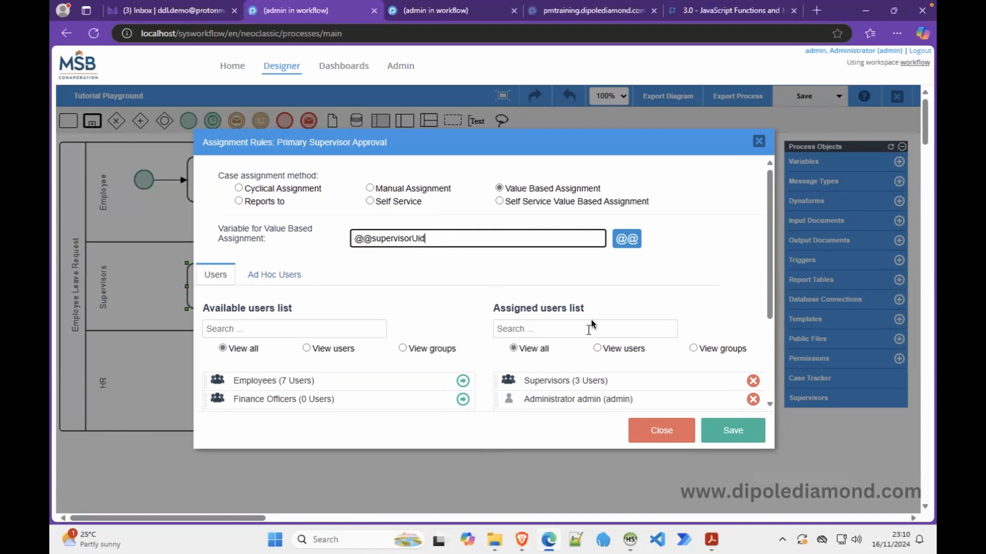
{"action": "left_click", "coordinate": [727, 433]}
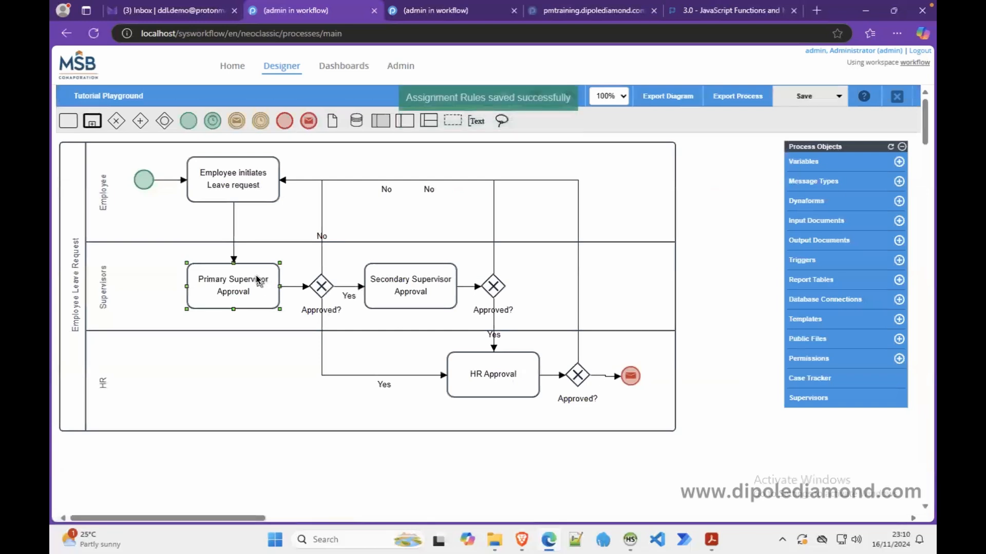
Open the Employee task's Form A and inspect the Select Supervisor dropdown's properties
{"action": "right_click", "coordinate": [232, 179]}
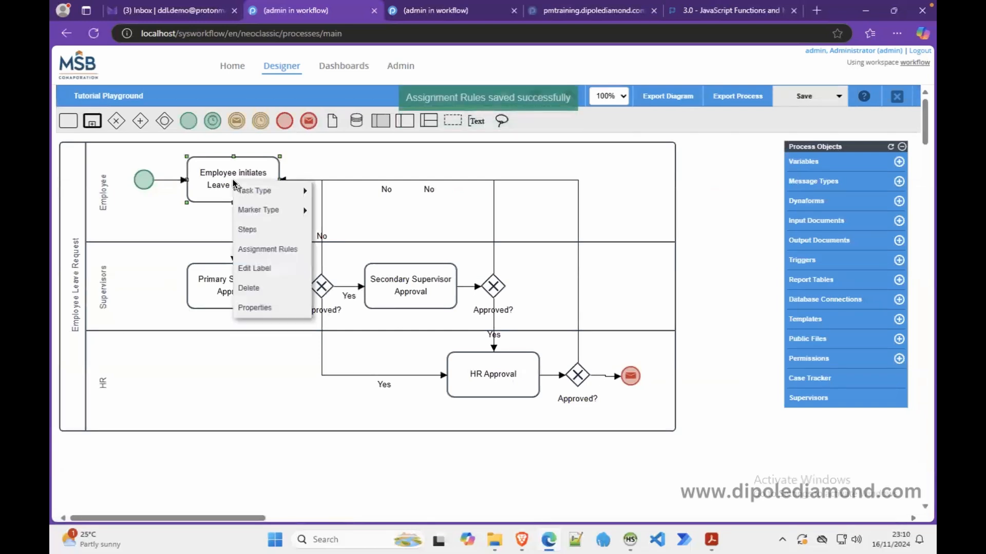
{"action": "left_click", "coordinate": [247, 225]}
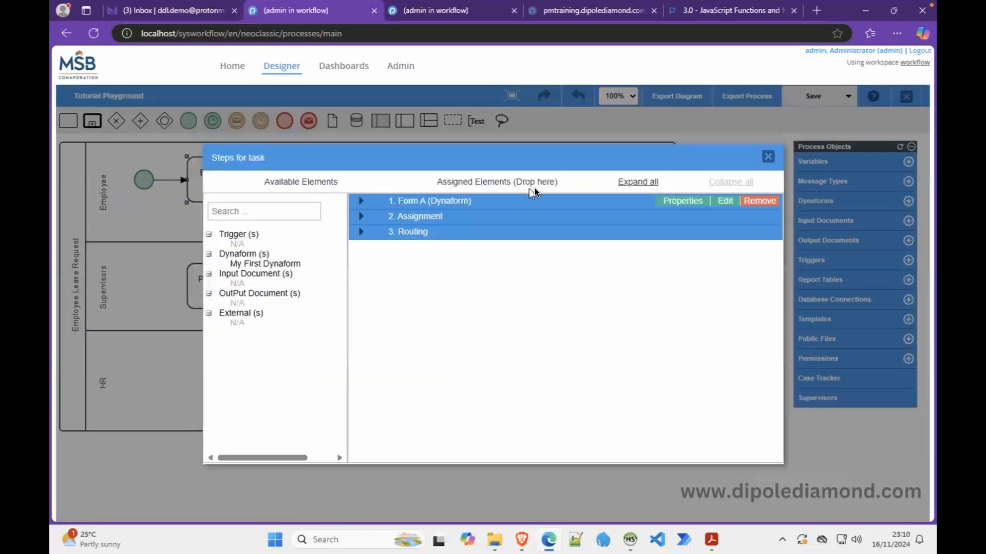
{"action": "left_click", "coordinate": [724, 201]}
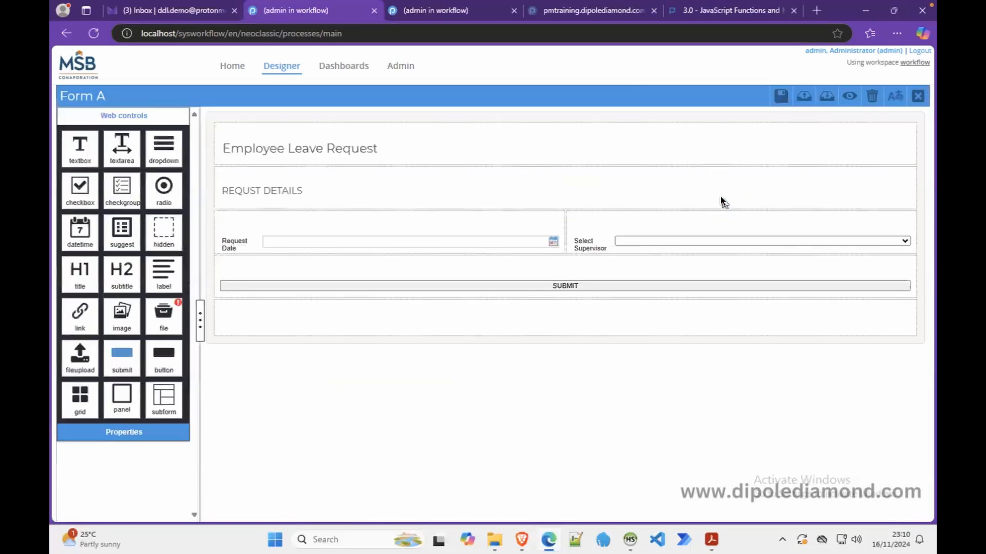
{"action": "left_click", "coordinate": [602, 240]}
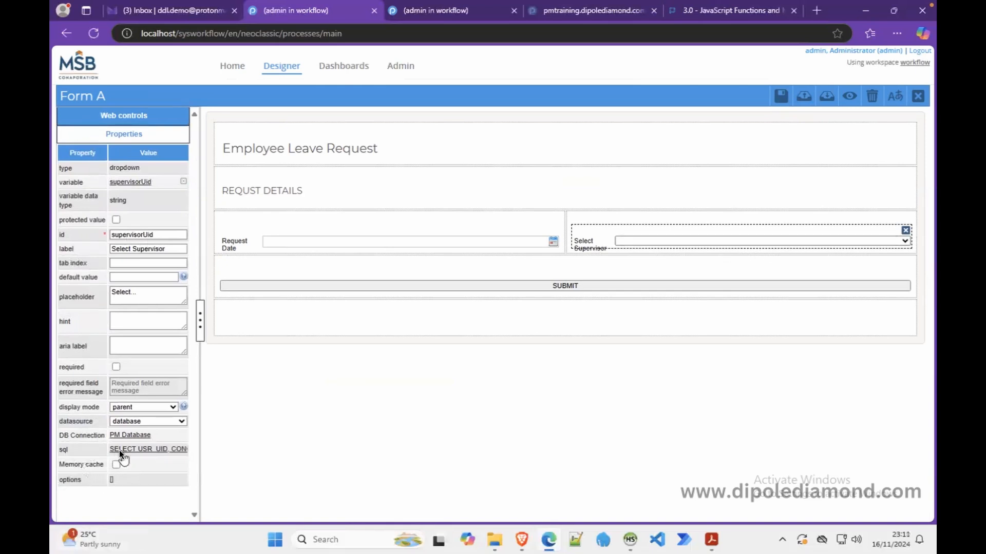
Preview the Select Supervisor options and compare them with the Supervisors group users
{"action": "left_click", "coordinate": [847, 97]}
{"action": "left_click", "coordinate": [891, 200]}
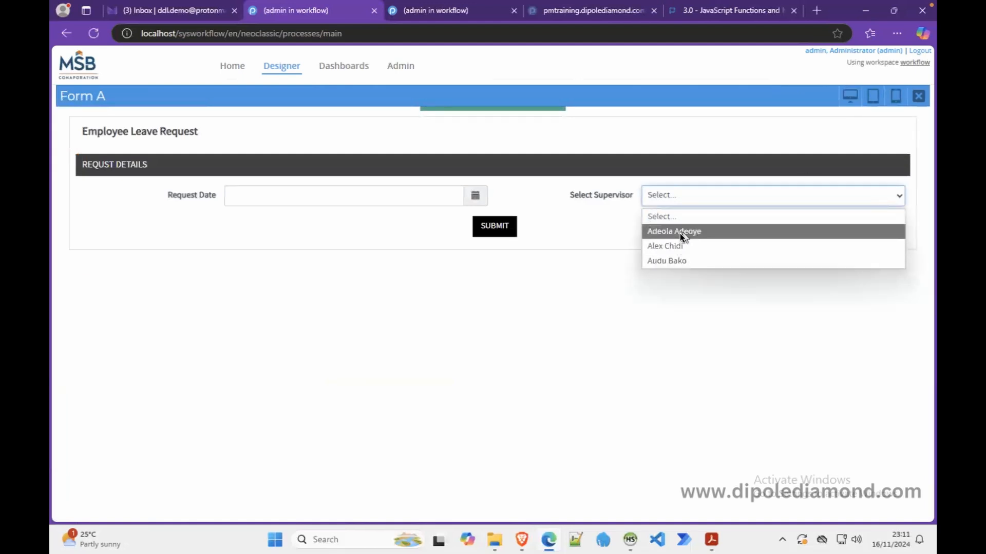
{"action": "left_click", "coordinate": [442, 11]}
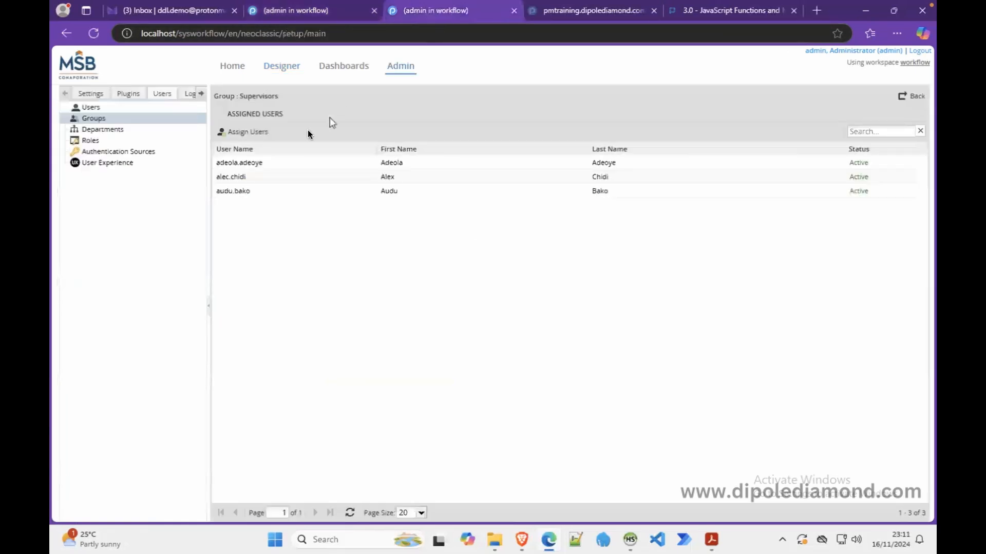
{"action": "left_click", "coordinate": [298, 11]}
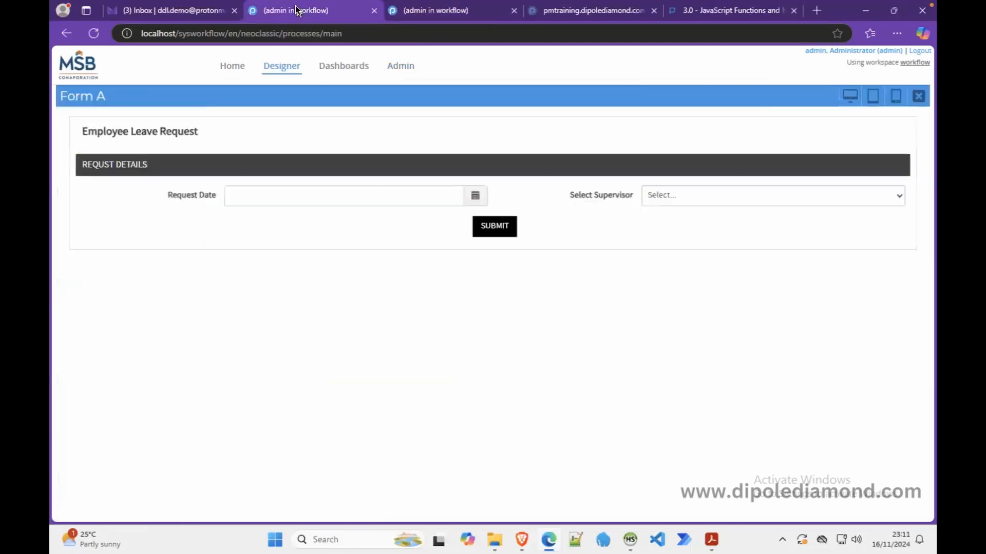
{"action": "left_click", "coordinate": [918, 96]}
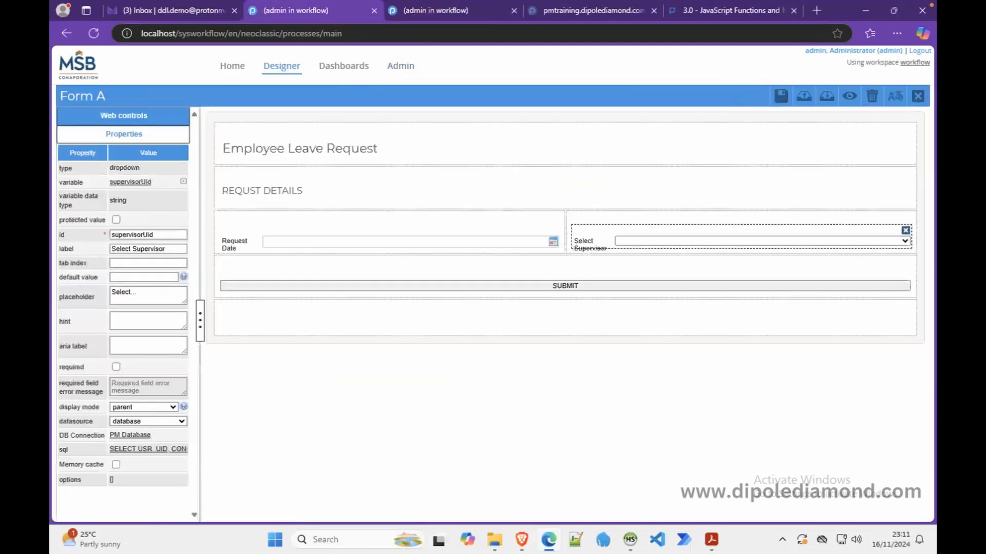
Open the dropdown's SQL query in the SQL Editor and copy the whole query
{"action": "left_click", "coordinate": [136, 449]}
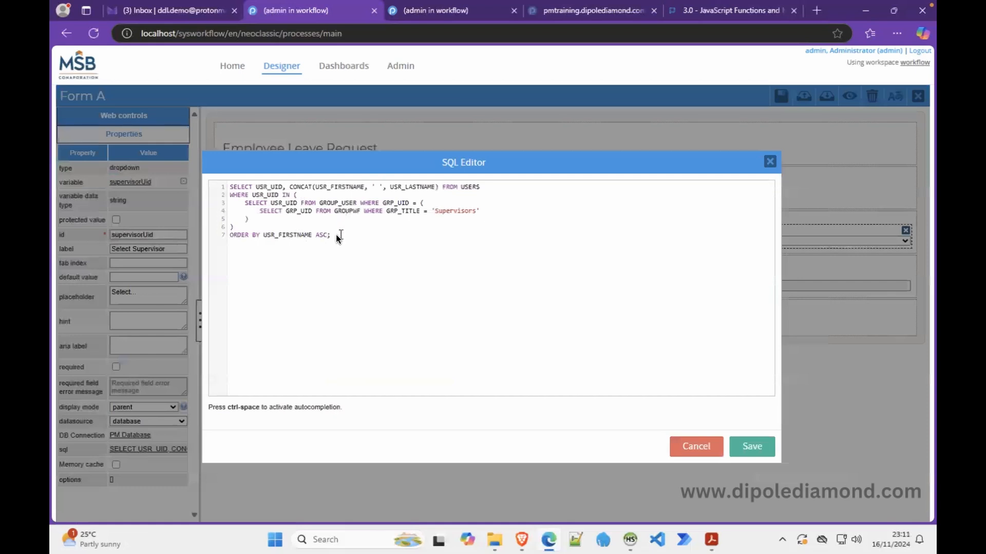
{"action": "left_click_drag", "start_coordinate": [336, 234], "coordinate": [221, 189]}
{"action": "key", "text": "ctrl+c"}
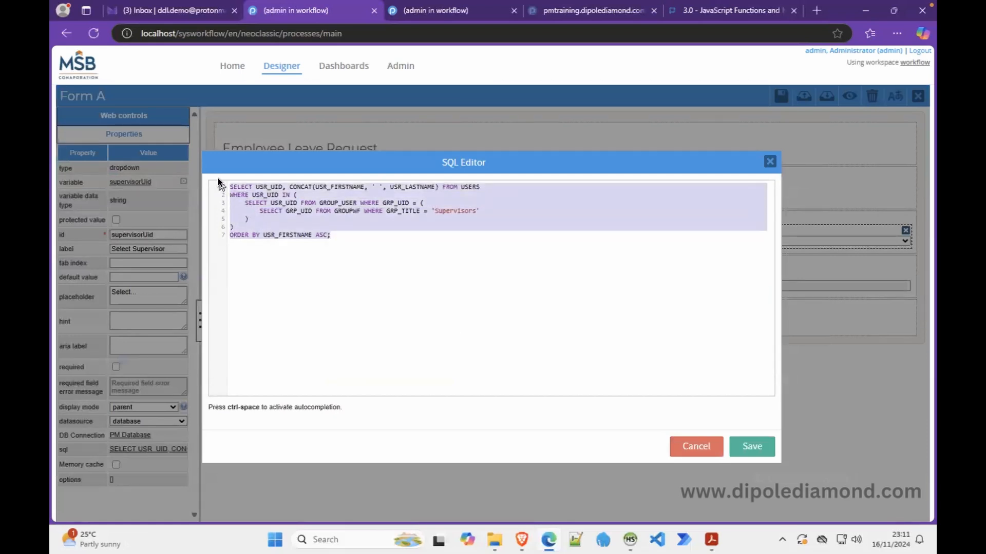
{"action": "left_click", "coordinate": [631, 541]}
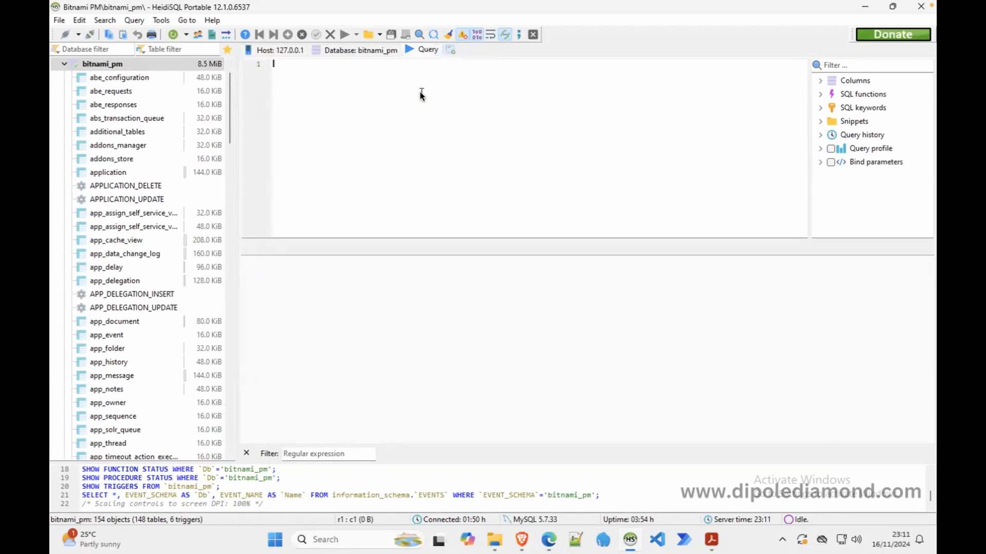
Paste the supervisor query into HeidiSQL and execute it, returning three users
{"action": "key", "text": "ctrl+v"}
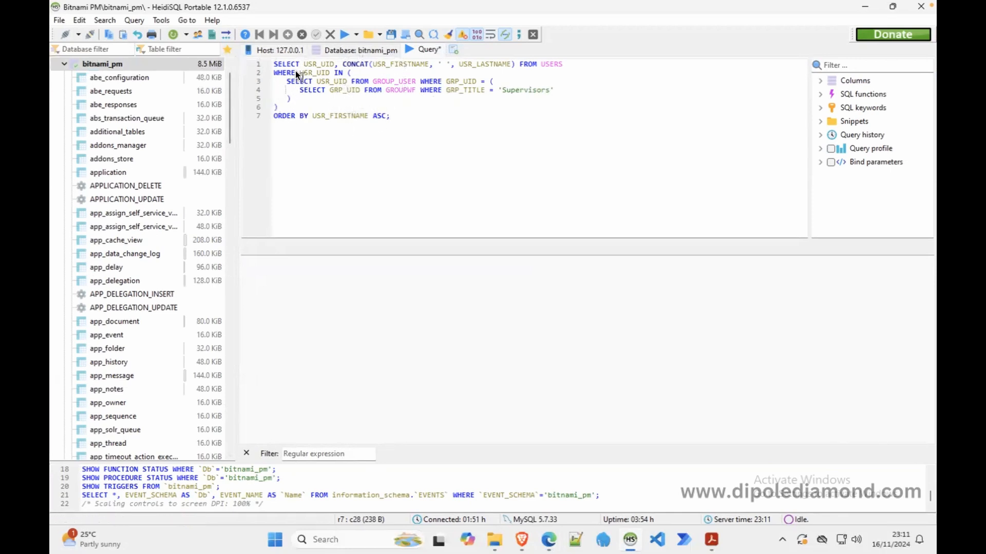
{"action": "left_click", "coordinate": [344, 34]}
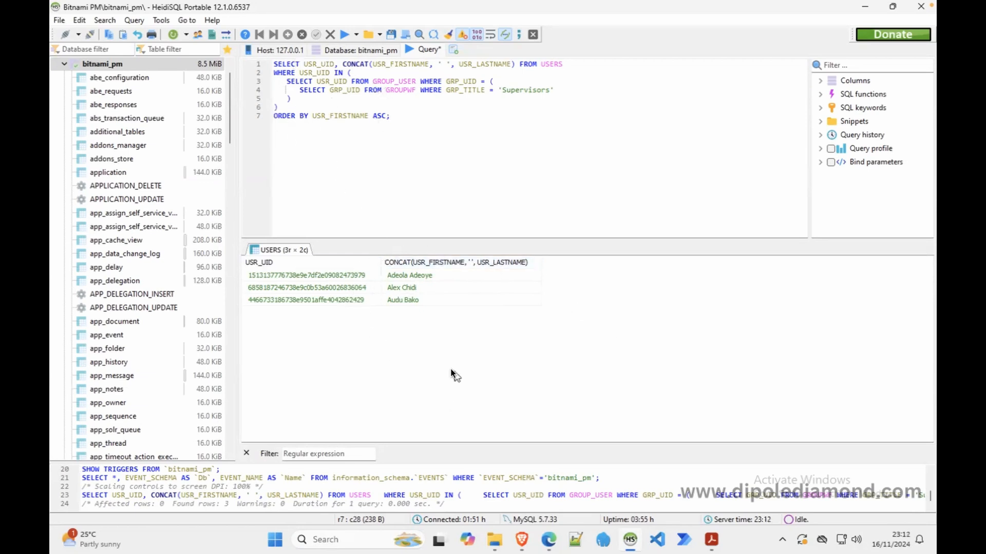
{"action": "left_click", "coordinate": [549, 544]}
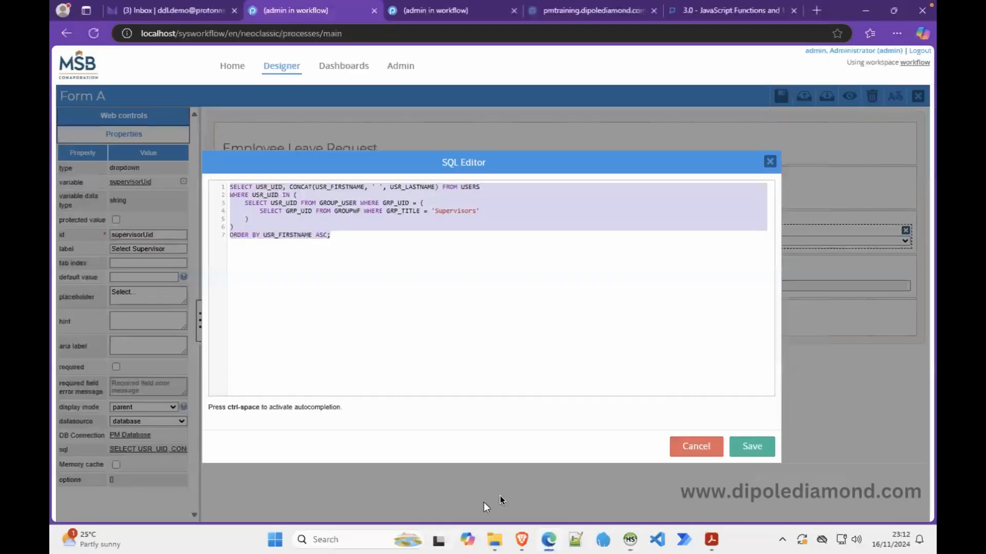
Save the dropdown query and preview Form A to confirm three supervisors are listed
{"action": "left_click", "coordinate": [750, 445]}
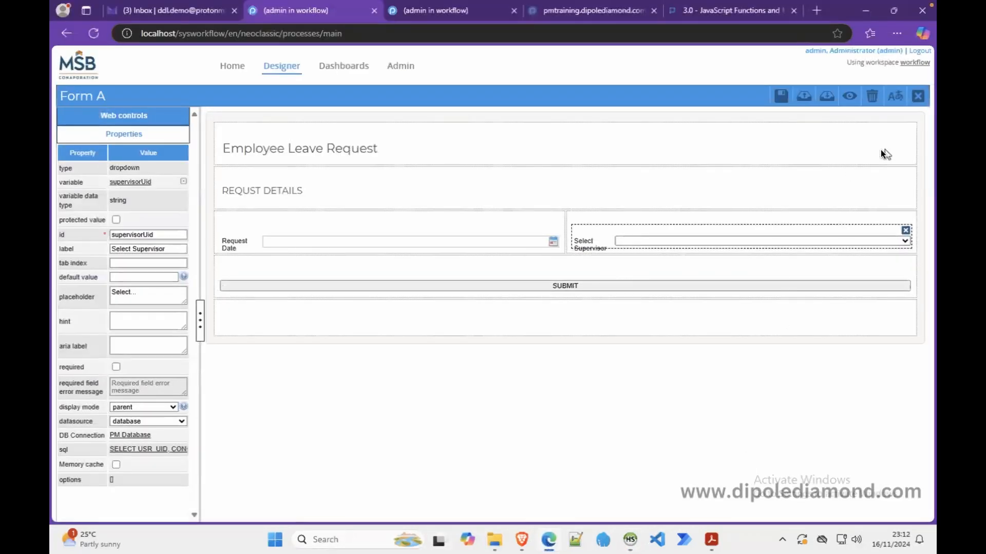
{"action": "left_click", "coordinate": [851, 97]}
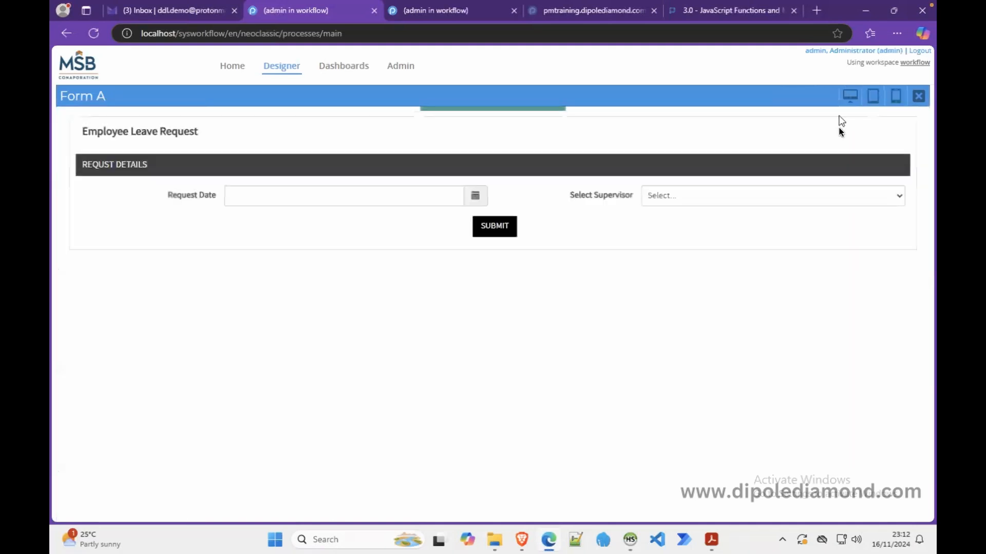
{"action": "left_click", "coordinate": [886, 189]}
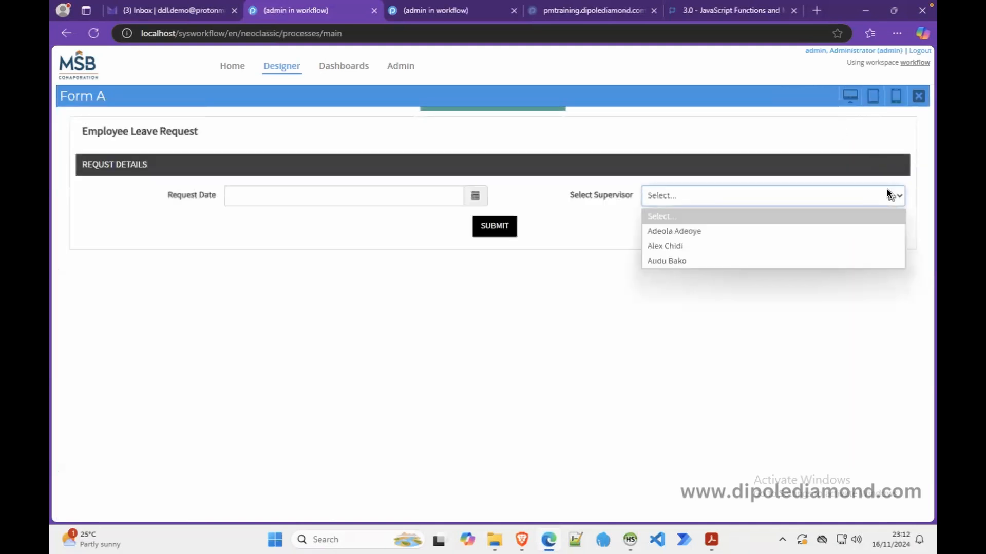
{"action": "left_click", "coordinate": [918, 97]}
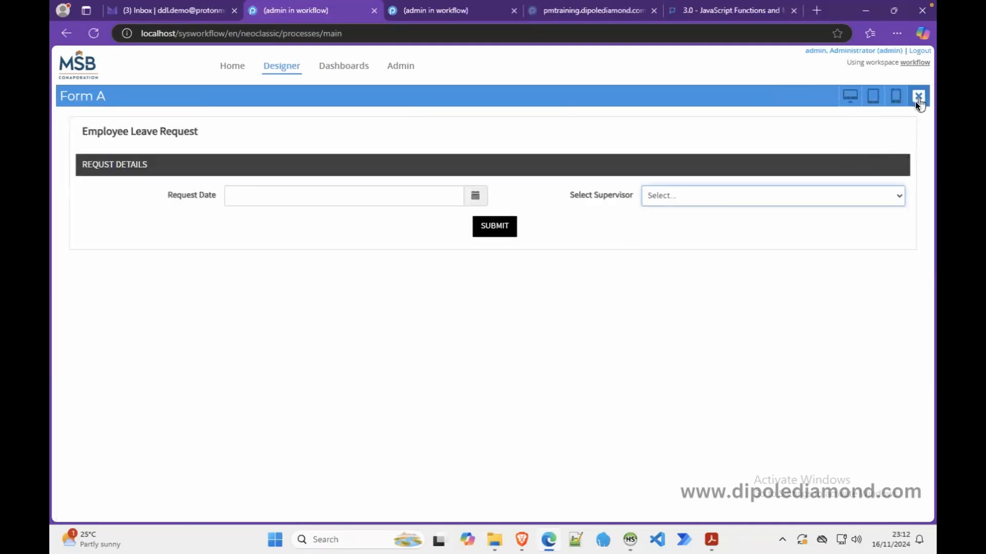
{"action": "left_click", "coordinate": [917, 97]}
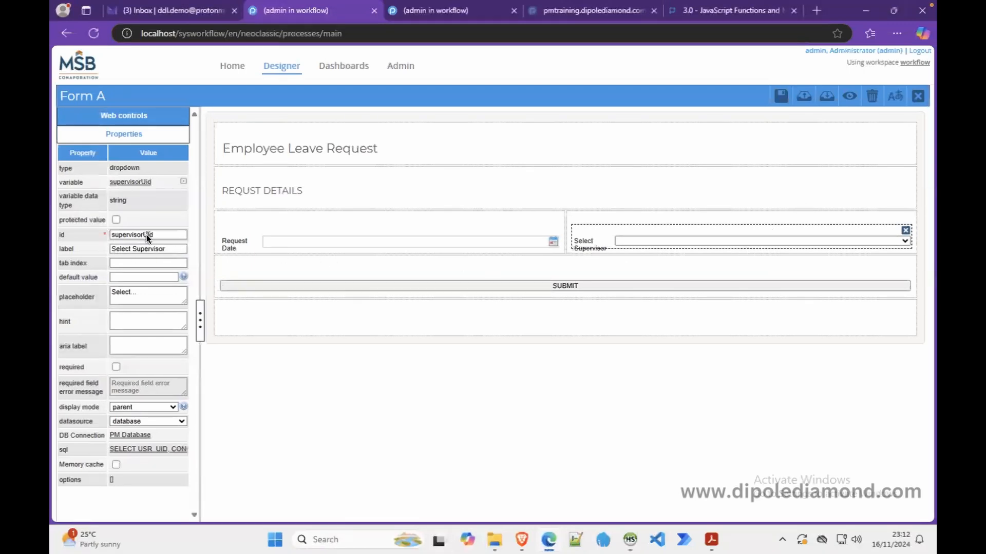
Close the Form A designer and steps list to return to the process map
{"action": "left_click", "coordinate": [917, 96]}
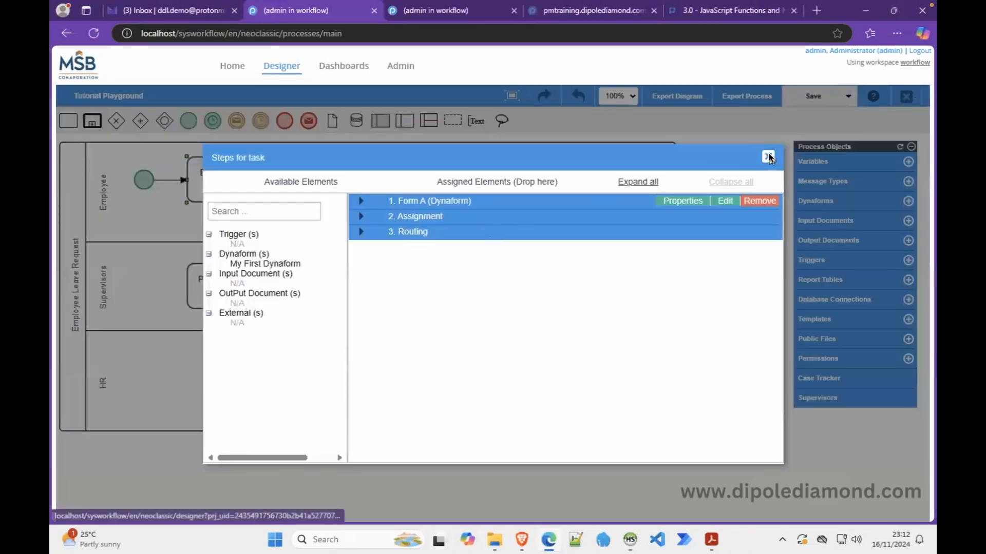
{"action": "left_click", "coordinate": [769, 157]}
{"action": "right_click", "coordinate": [226, 297]}
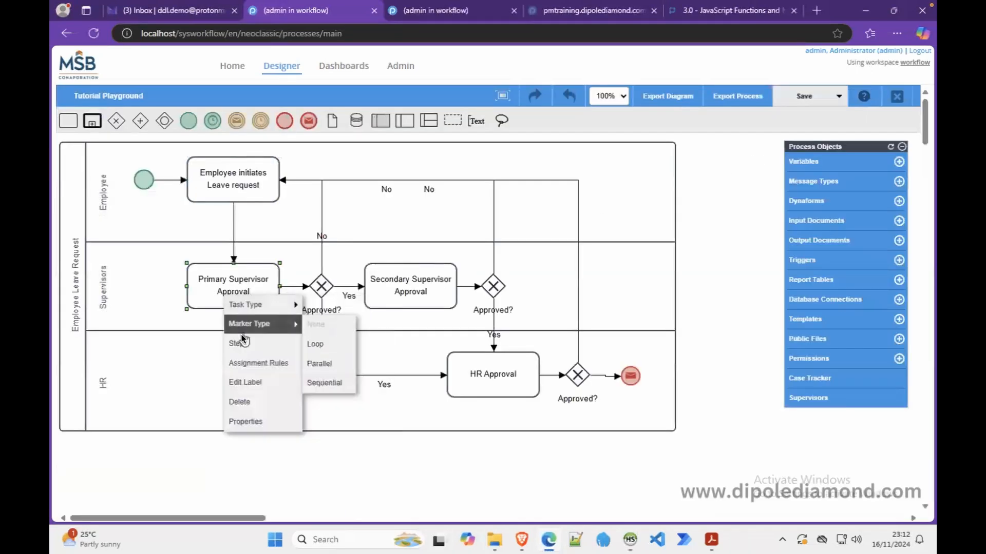
{"action": "left_click", "coordinate": [252, 363]}
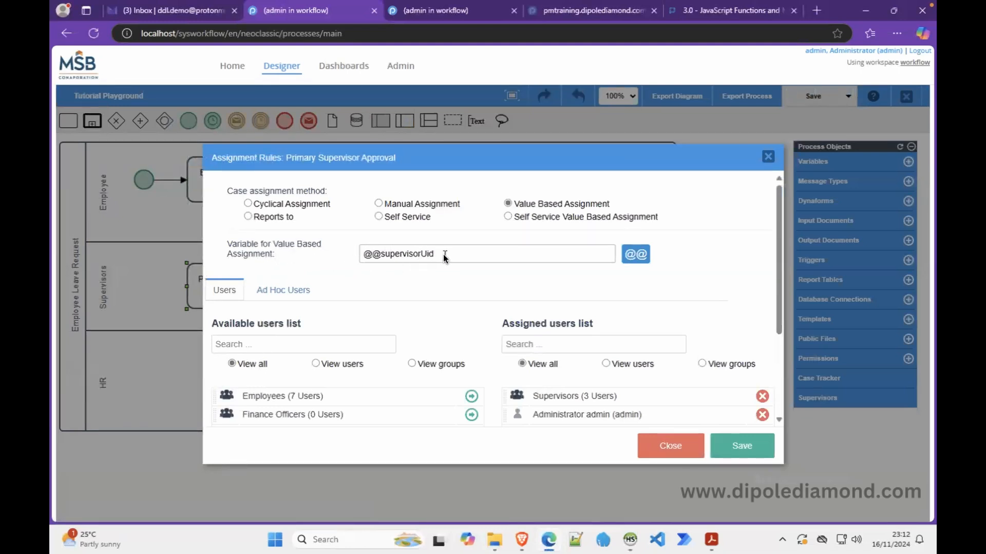
{"action": "left_click", "coordinate": [738, 454]}
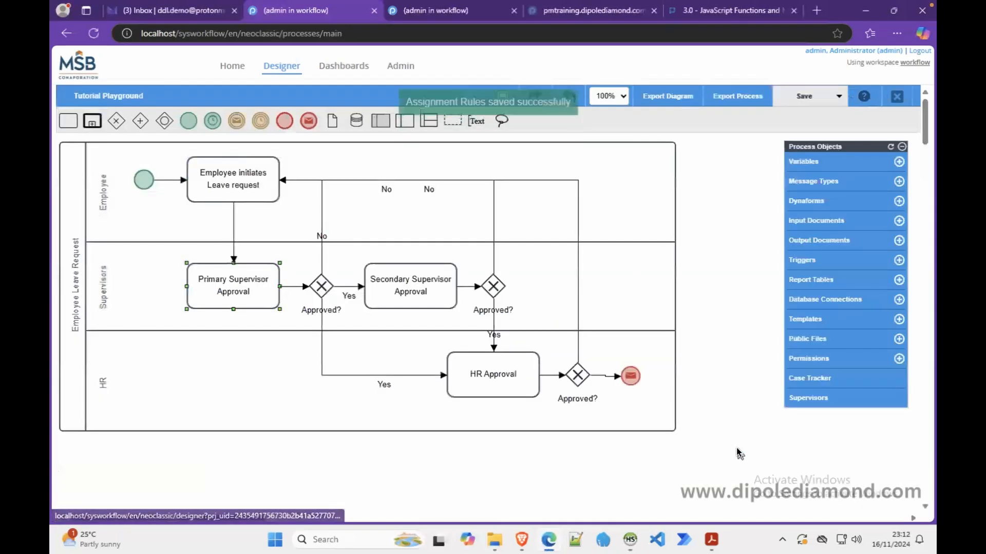
{"action": "right_click", "coordinate": [227, 174]}
Preview the Employee task's Form A and pick a supervisor from the Select Supervisor dropdown
{"action": "left_click", "coordinate": [246, 218]}
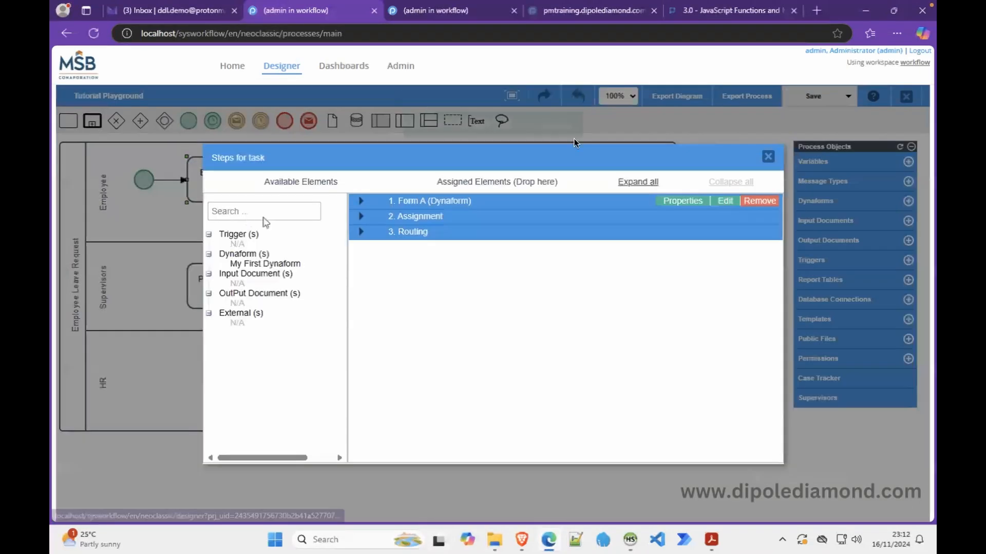
{"action": "left_click", "coordinate": [723, 200]}
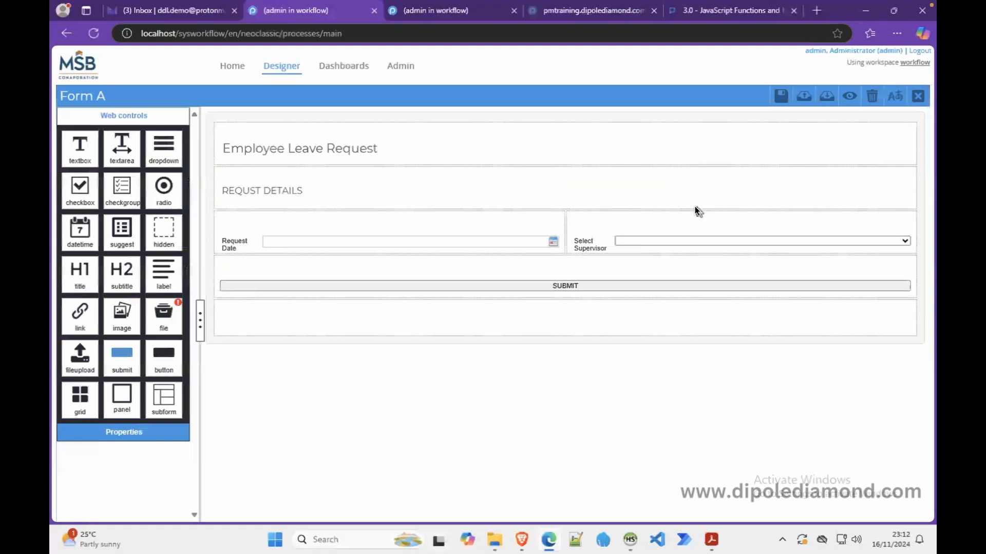
{"action": "left_click", "coordinate": [849, 96]}
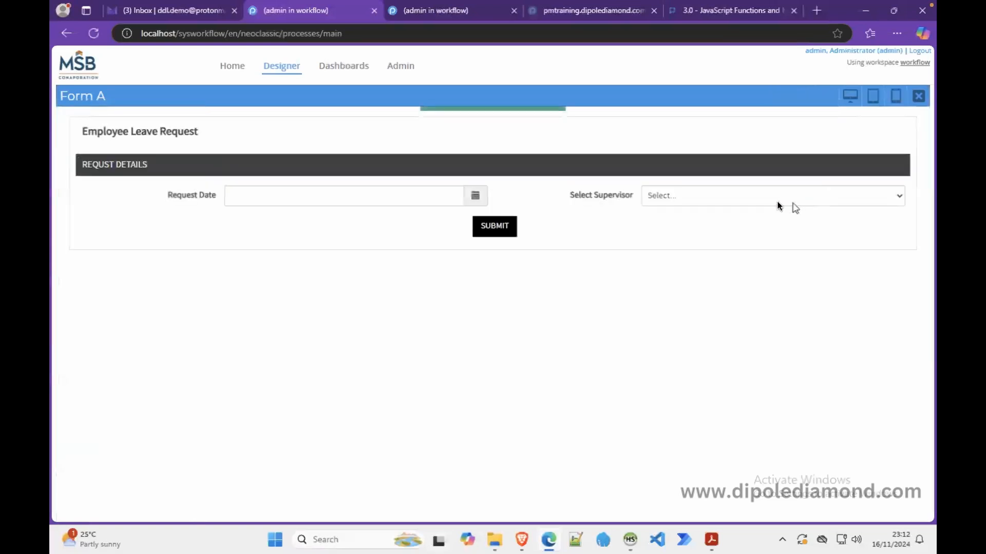
{"action": "left_click", "coordinate": [743, 199]}
{"action": "left_click", "coordinate": [713, 244]}
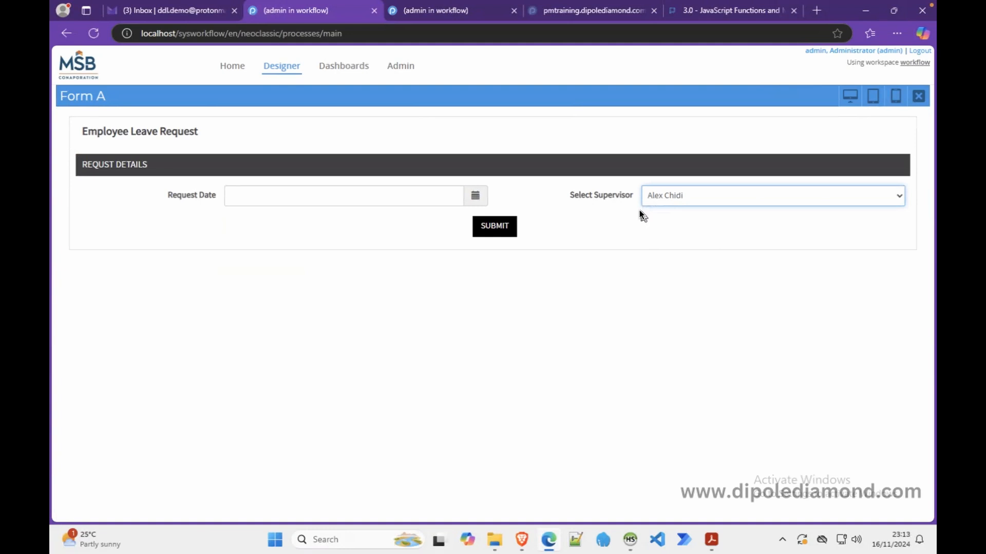
{"action": "left_click", "coordinate": [919, 96]}
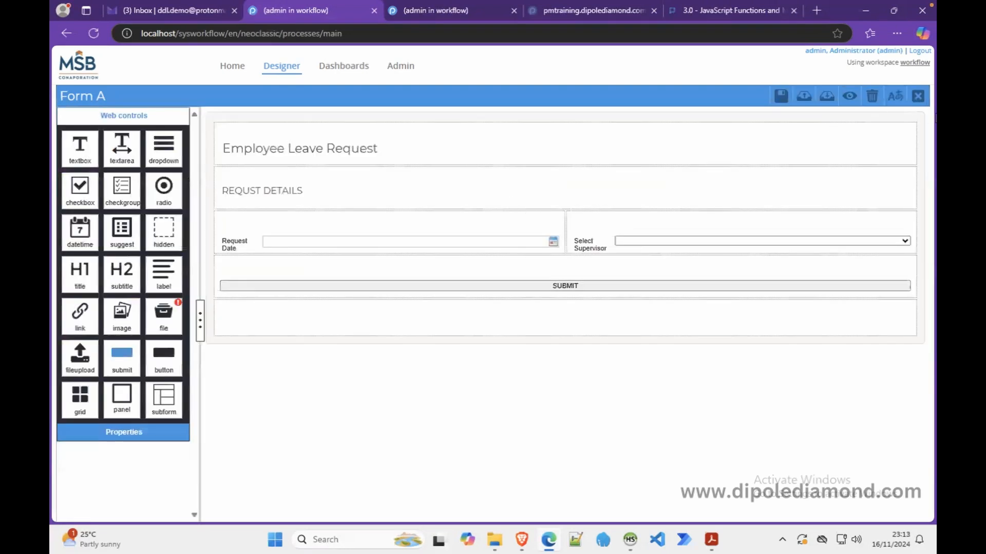
{"action": "left_click", "coordinate": [917, 99]}
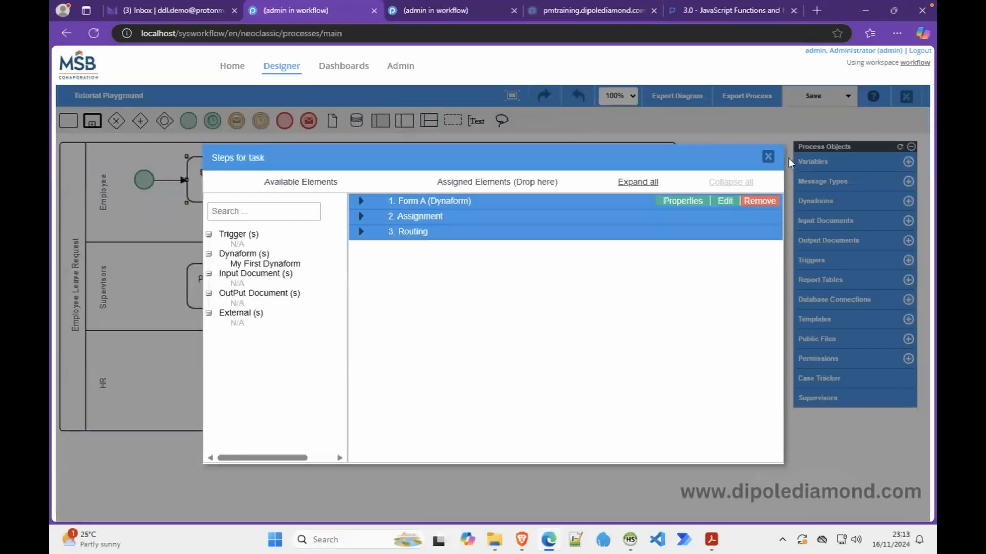
{"action": "left_click", "coordinate": [768, 156]}
{"action": "right_click", "coordinate": [233, 298]}
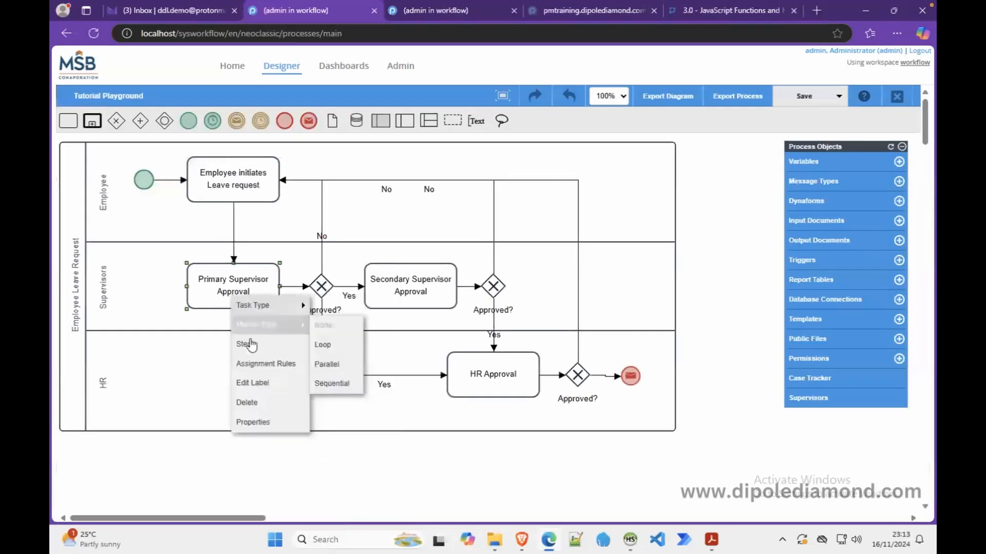
{"action": "left_click", "coordinate": [265, 363]}
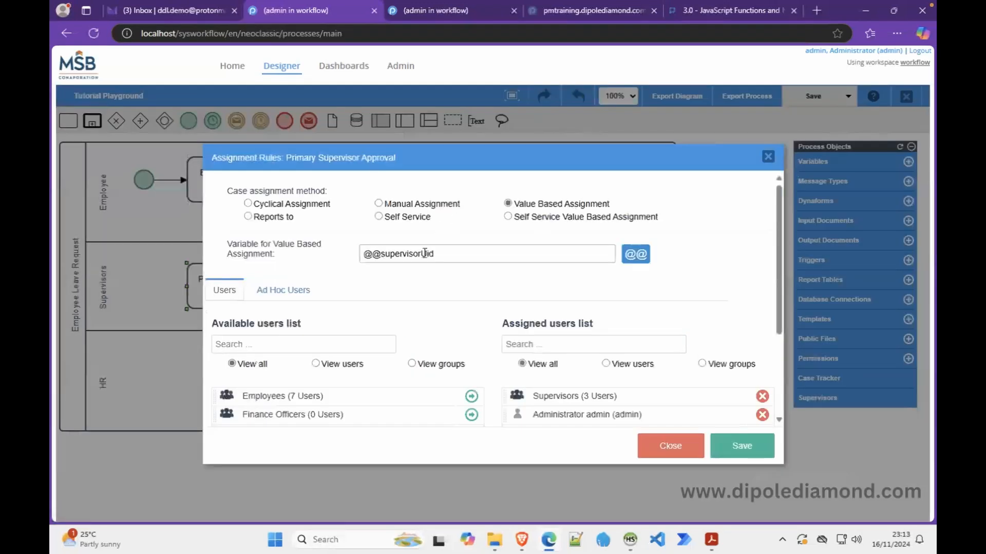
{"action": "left_click_drag", "start_coordinate": [450, 254], "coordinate": [353, 265]}
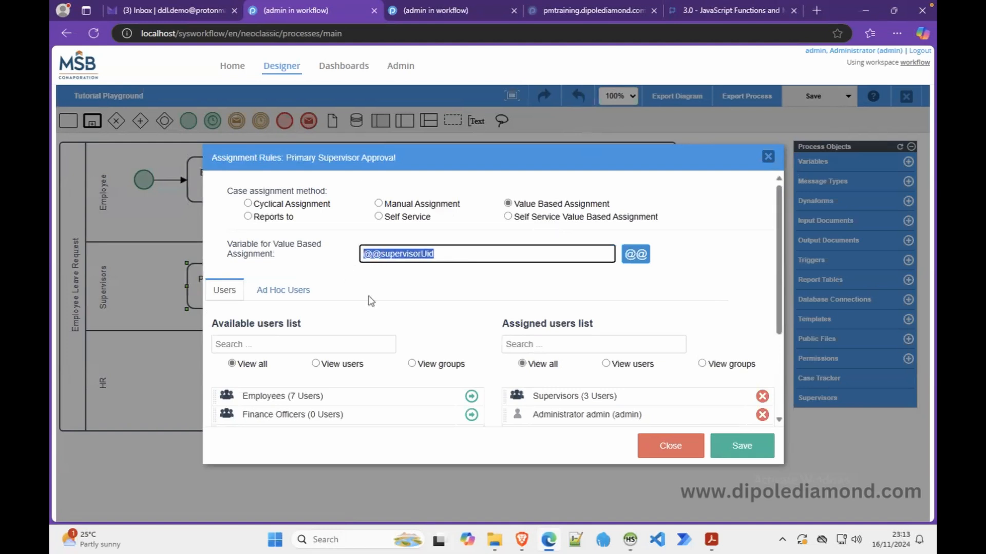
{"action": "left_click", "coordinate": [522, 541]}
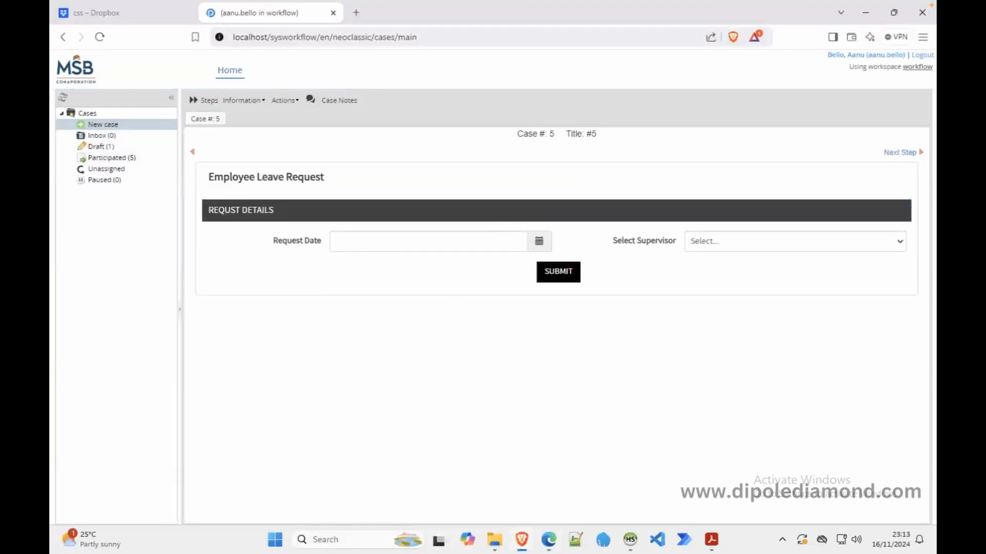
Open draft case #5, pick a supervisor and submit to see them as next user
{"action": "left_click", "coordinate": [120, 148]}
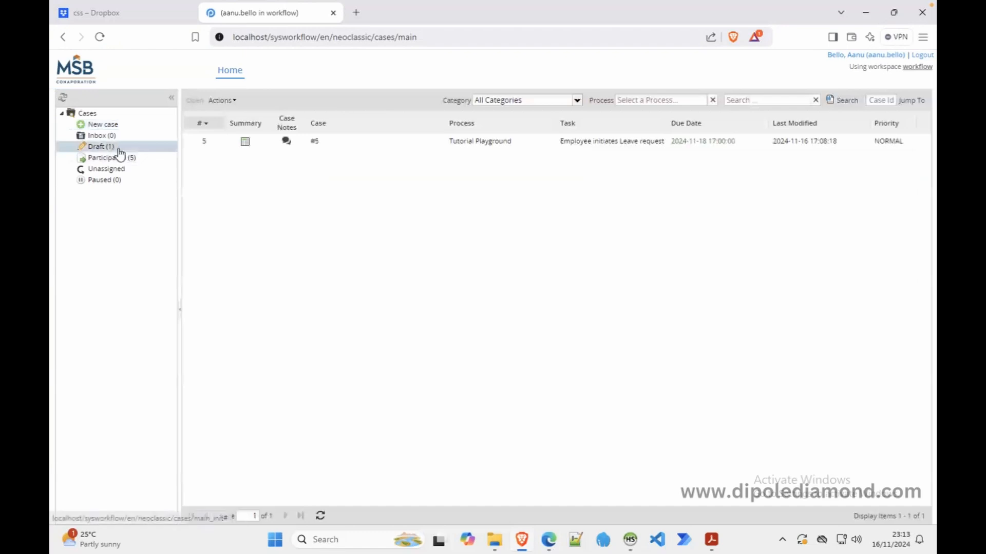
{"action": "left_click", "coordinate": [352, 148]}
{"action": "double_click", "coordinate": [352, 148]}
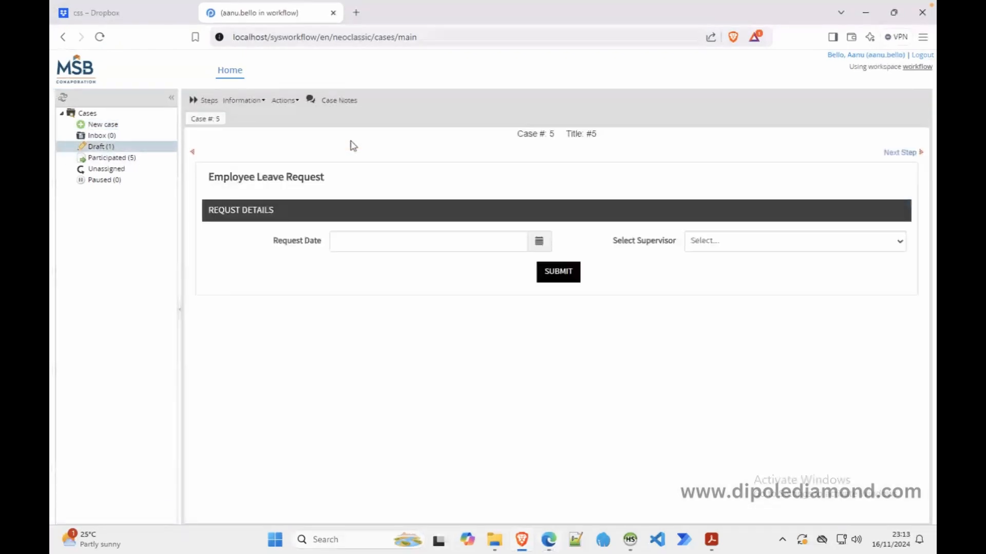
{"action": "left_click", "coordinate": [733, 246]}
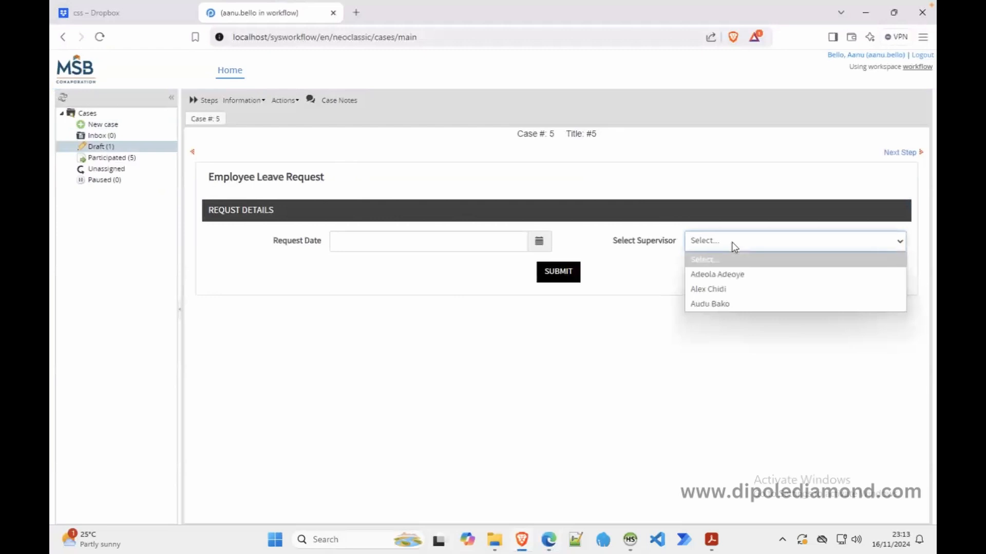
{"action": "left_click", "coordinate": [723, 296]}
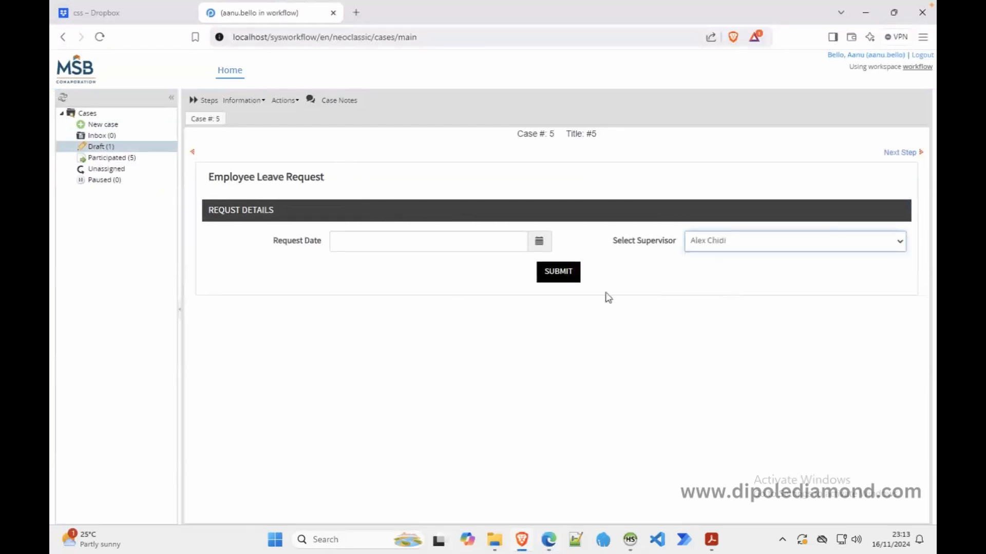
{"action": "left_click", "coordinate": [563, 277]}
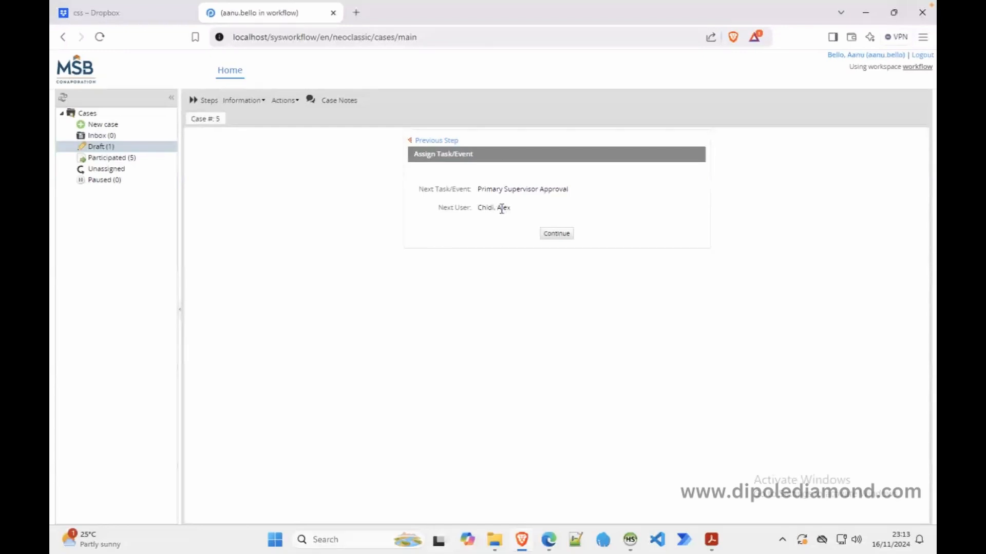
Resubmit case #5 with the second and third supervisors, checking each becomes the next user
{"action": "left_click", "coordinate": [439, 144]}
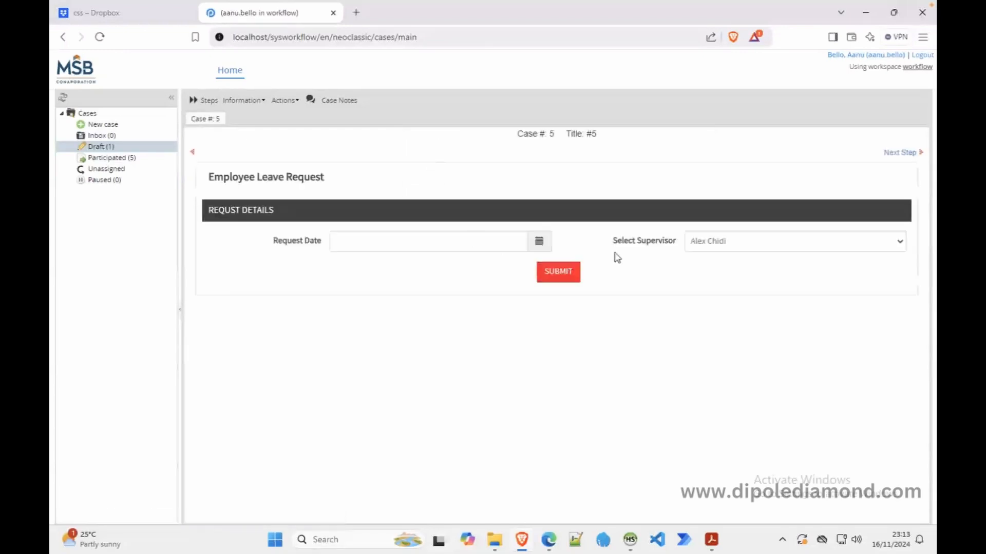
{"action": "left_click", "coordinate": [712, 245]}
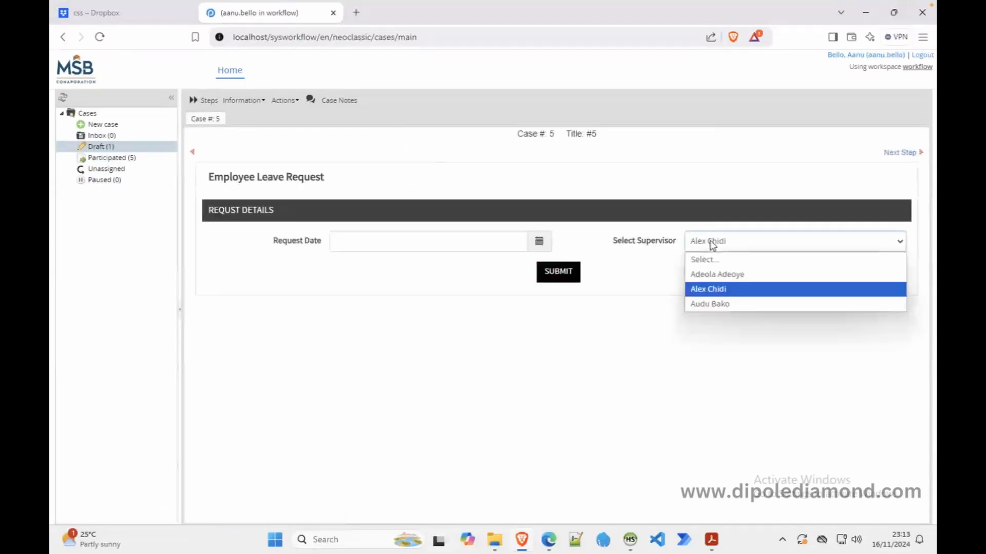
{"action": "left_click", "coordinate": [717, 276]}
{"action": "left_click", "coordinate": [558, 277]}
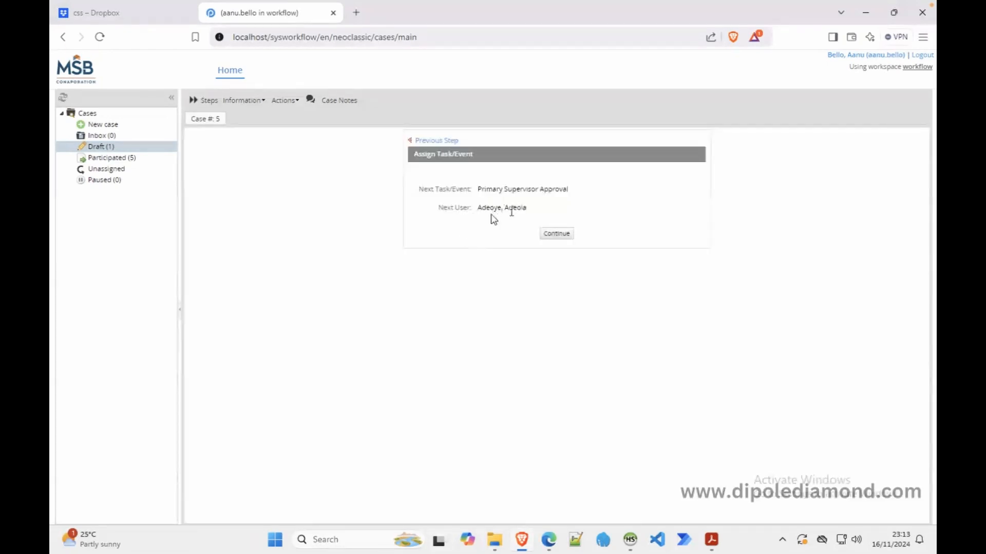
{"action": "left_click", "coordinate": [431, 141]}
{"action": "left_click", "coordinate": [708, 242]}
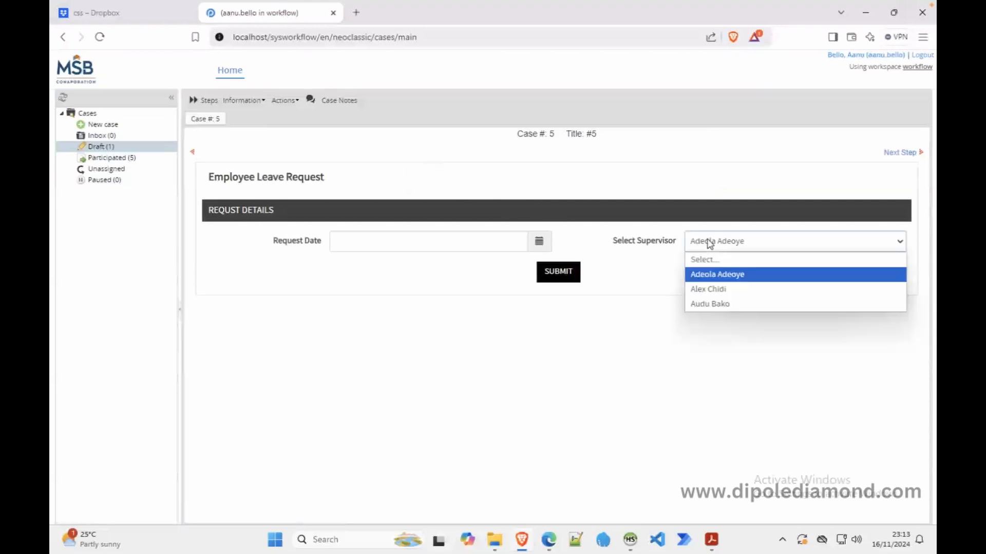
{"action": "left_click", "coordinate": [717, 304]}
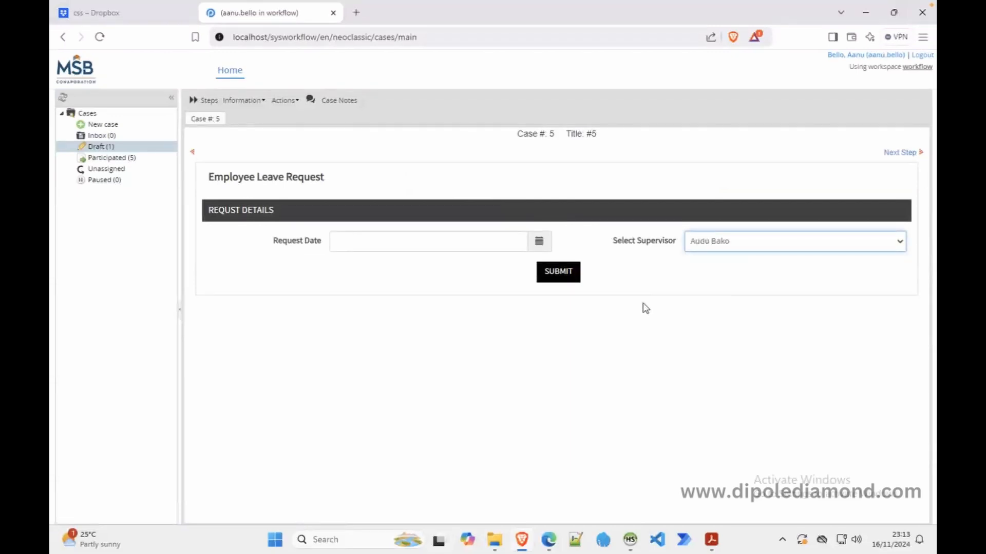
{"action": "left_click", "coordinate": [565, 275]}
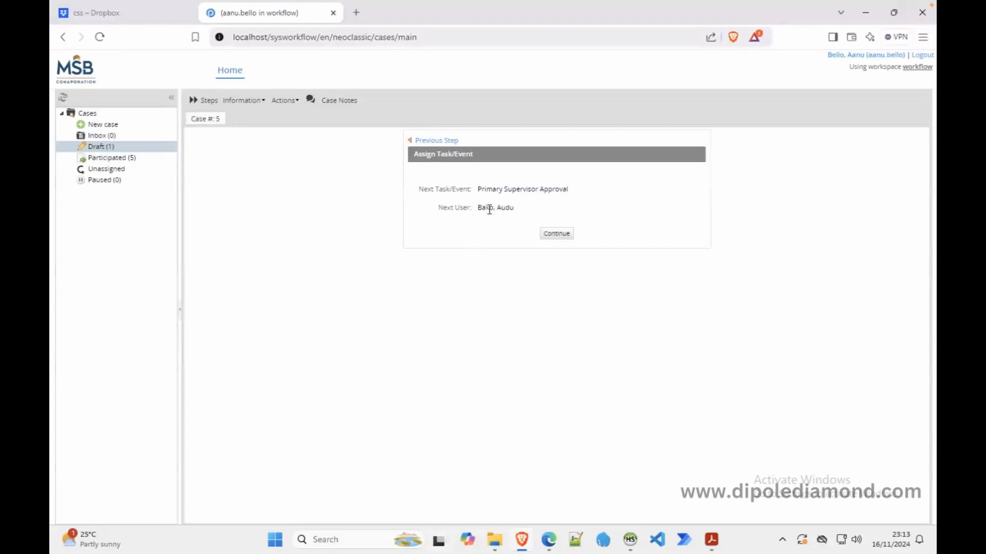
{"action": "left_click", "coordinate": [547, 542]}
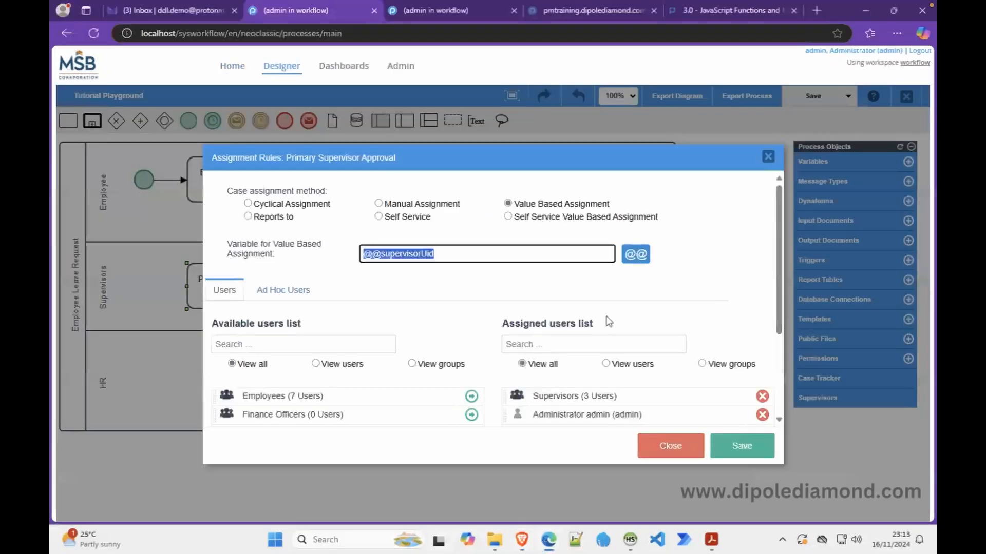
{"action": "left_click", "coordinate": [718, 259]}
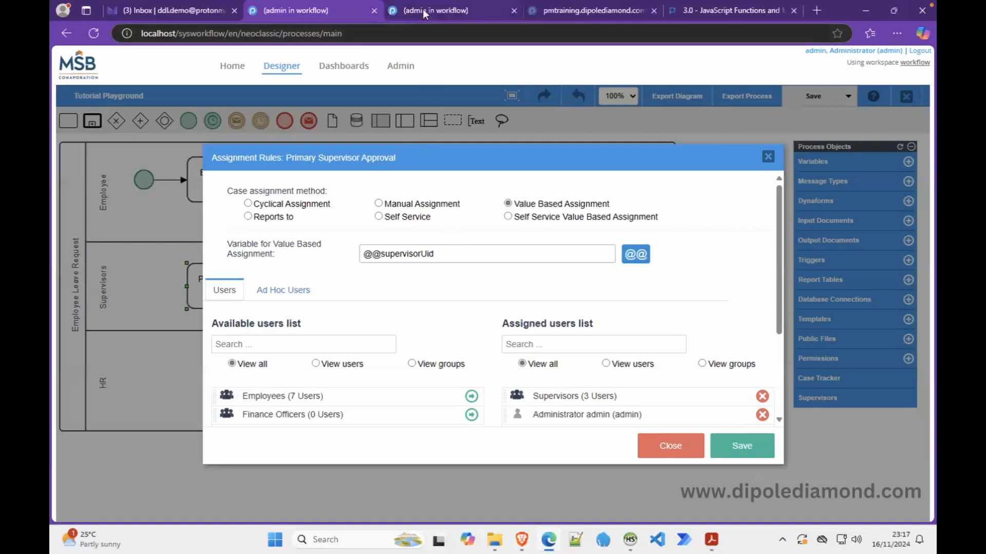
{"action": "mouse_move", "coordinate": [423, 11]}
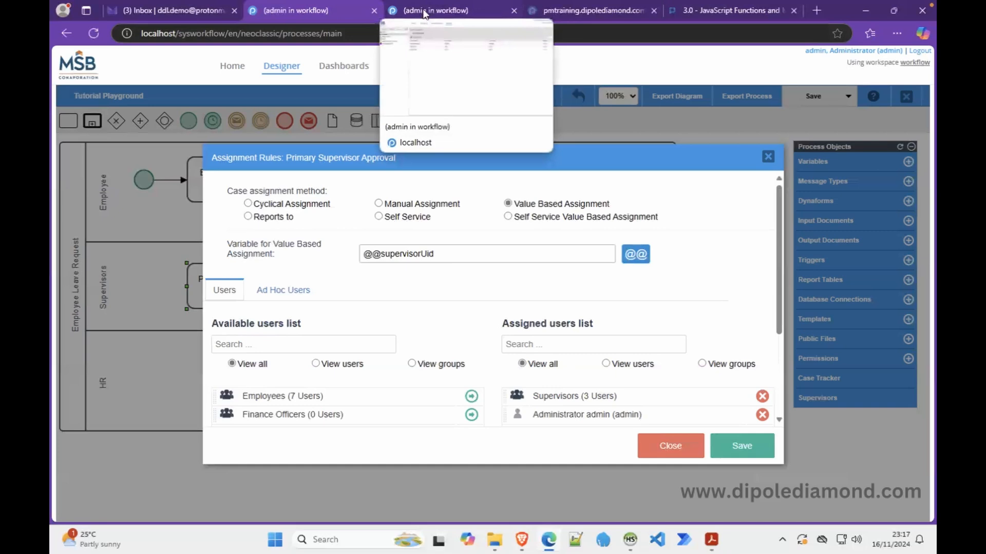
{"action": "left_click", "coordinate": [423, 11]}
{"action": "left_click", "coordinate": [345, 14]}
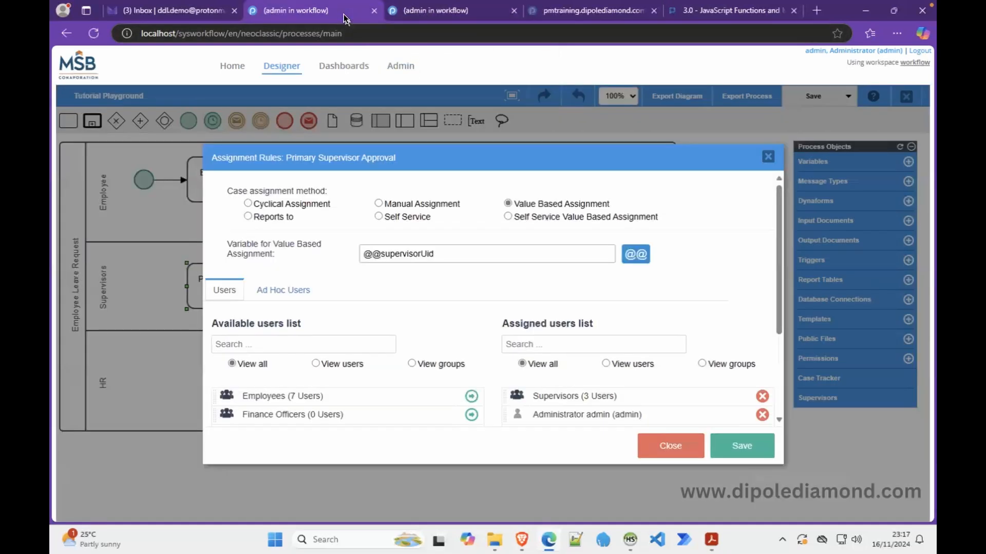
Close the assignment rules and open Form A from Employee initiates Leave request's steps
{"action": "left_click", "coordinate": [664, 439]}
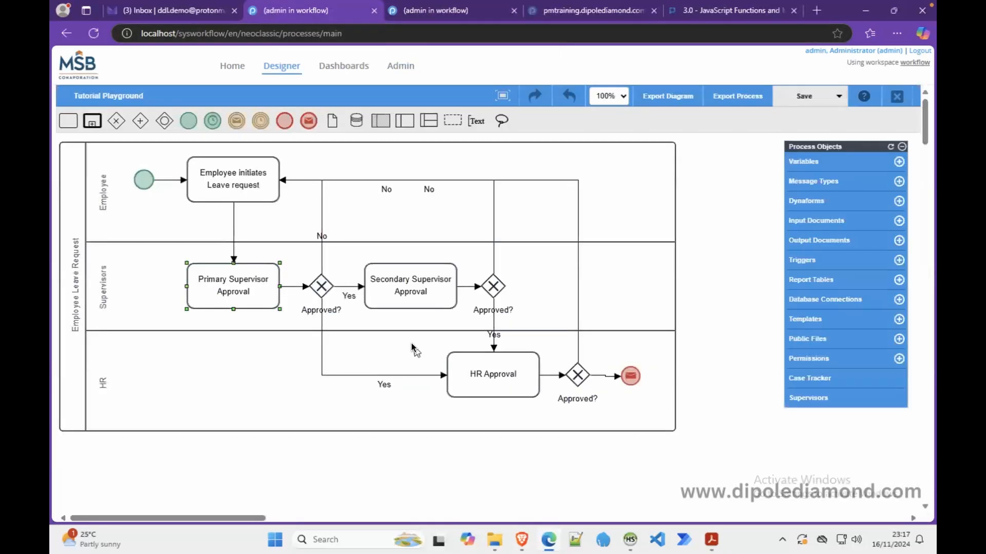
{"action": "right_click", "coordinate": [254, 199]}
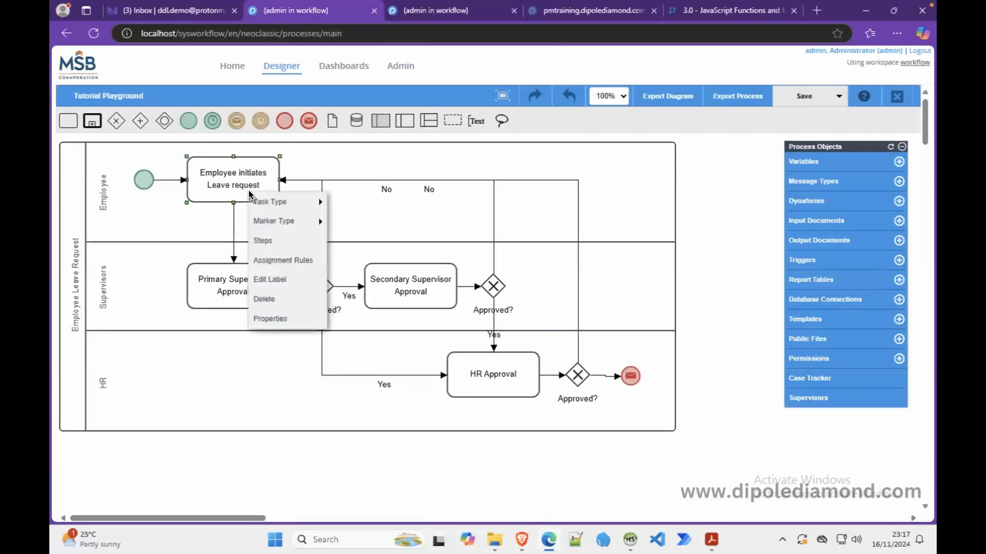
{"action": "left_click", "coordinate": [291, 240]}
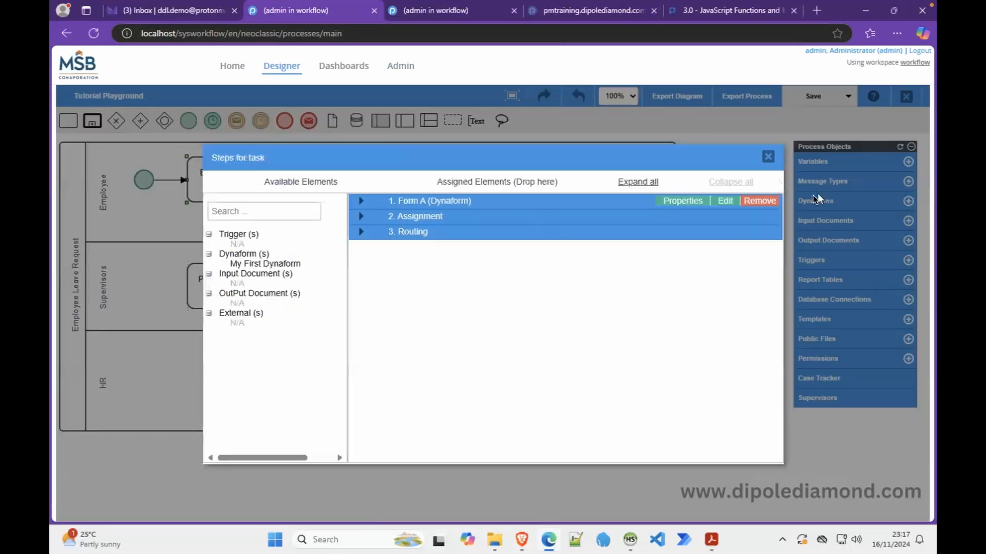
{"action": "left_click", "coordinate": [724, 200]}
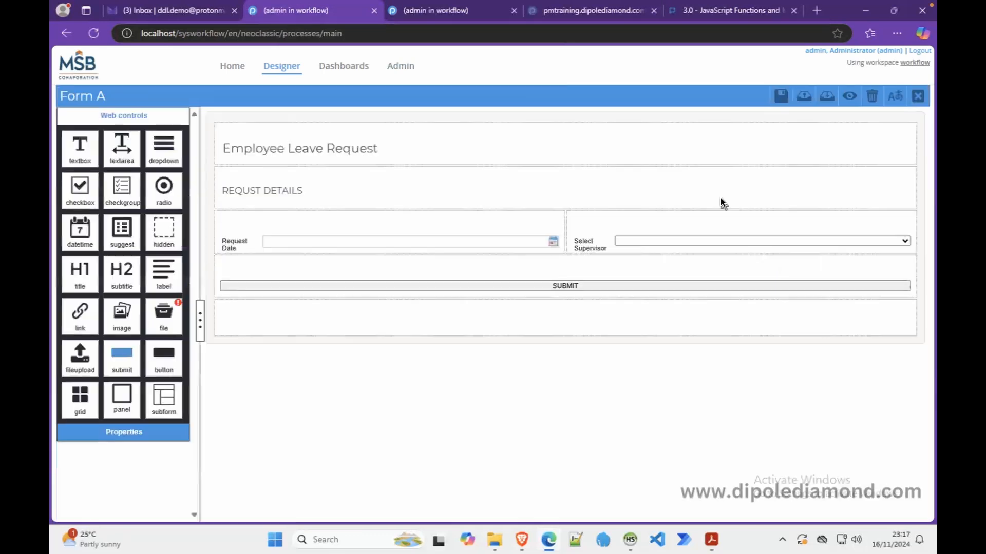
Preview Form A, then close the preview, the form editor and the steps list
{"action": "left_click", "coordinate": [848, 96]}
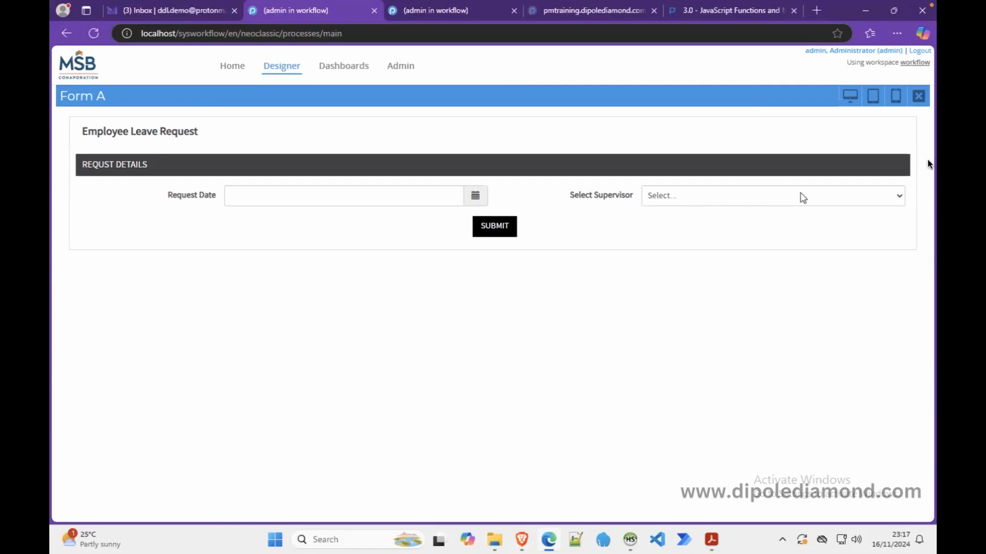
{"action": "left_click", "coordinate": [918, 96]}
{"action": "left_click", "coordinate": [919, 96]}
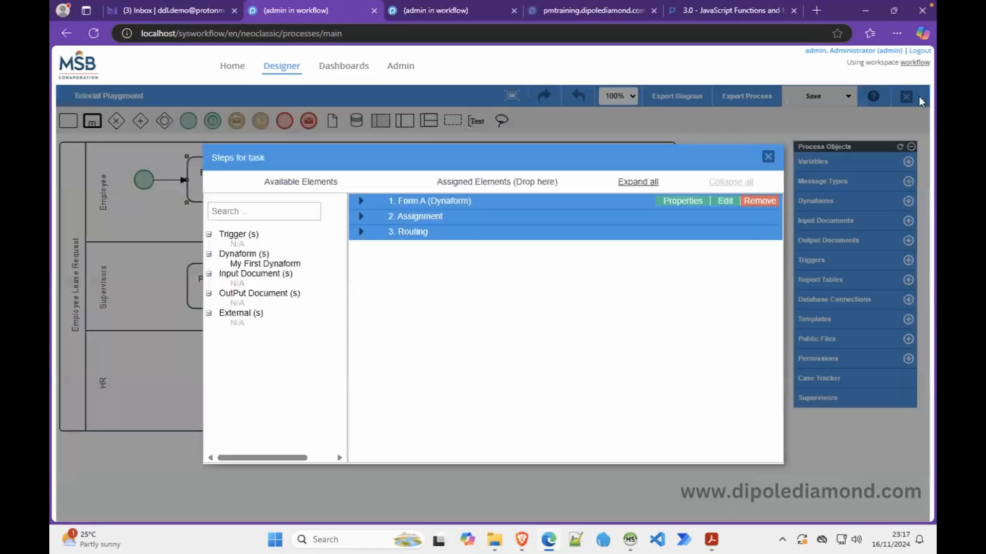
{"action": "left_click", "coordinate": [766, 157]}
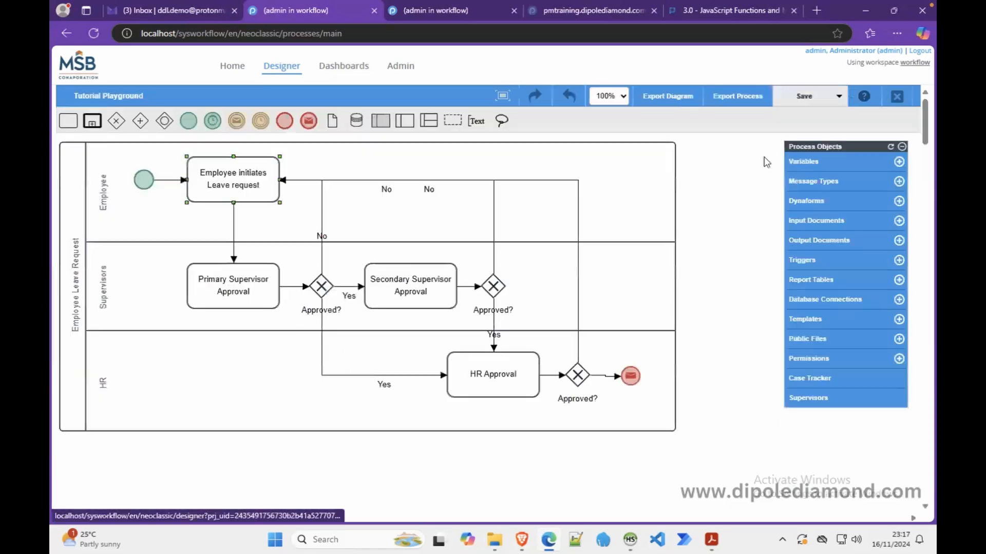
Open Assignment Rules for the Employee initiates Leave request task
{"action": "right_click", "coordinate": [241, 187]}
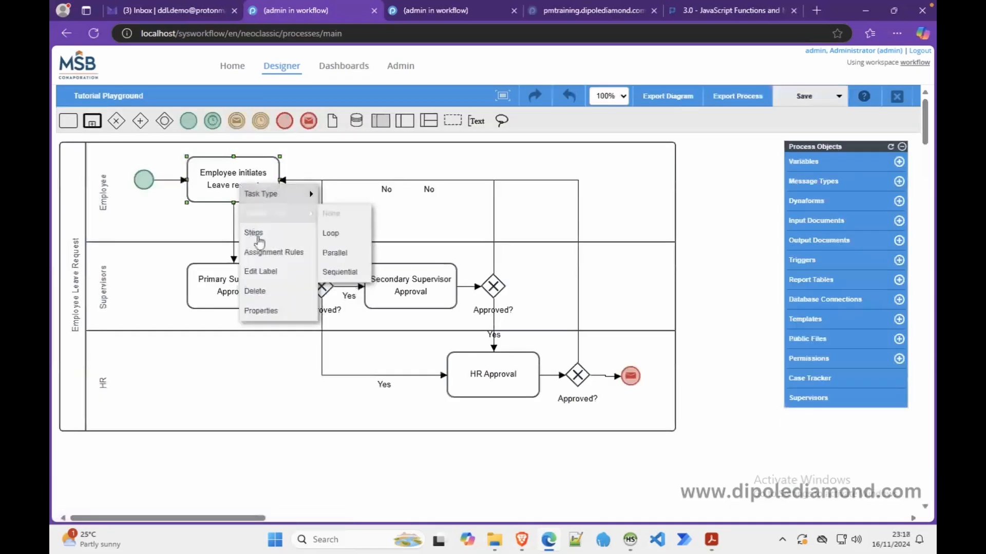
{"action": "left_click", "coordinate": [272, 252]}
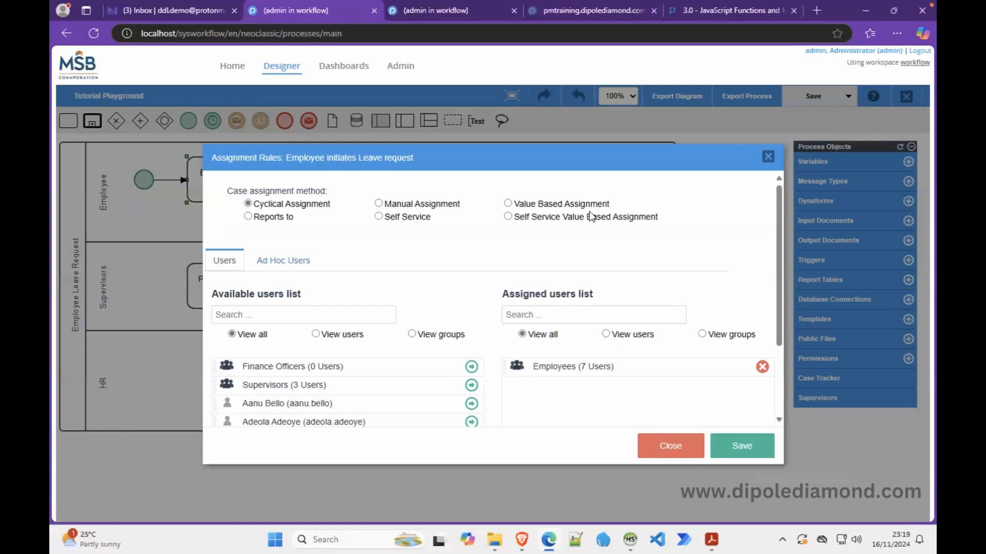
Try Reports to on the Employee task, then close and discard the change
{"action": "left_click", "coordinate": [266, 220]}
{"action": "left_click", "coordinate": [685, 445]}
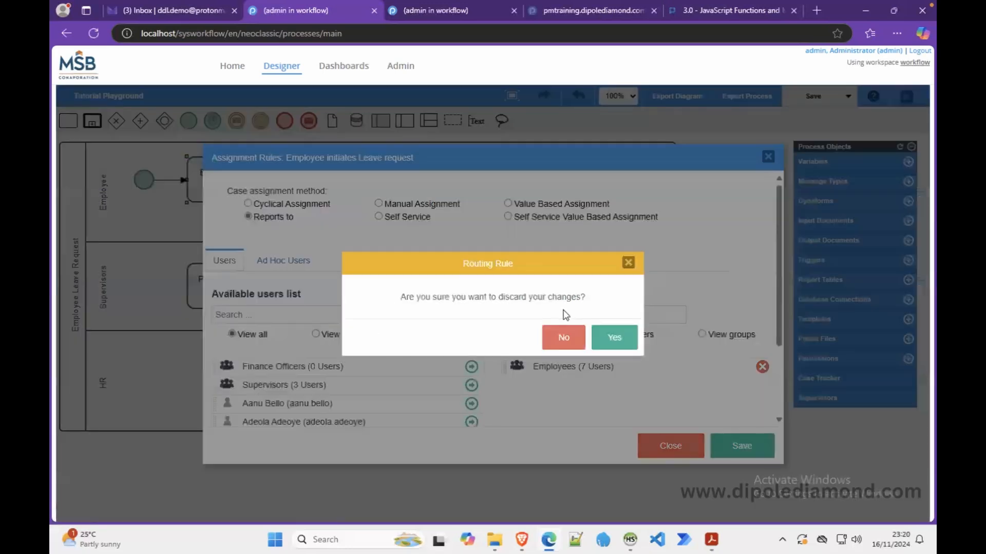
{"action": "left_click", "coordinate": [599, 341]}
Set Primary Supervisor Approval to Reports to, remove Administrator leaving Supervisors, and save
{"action": "right_click", "coordinate": [248, 295]}
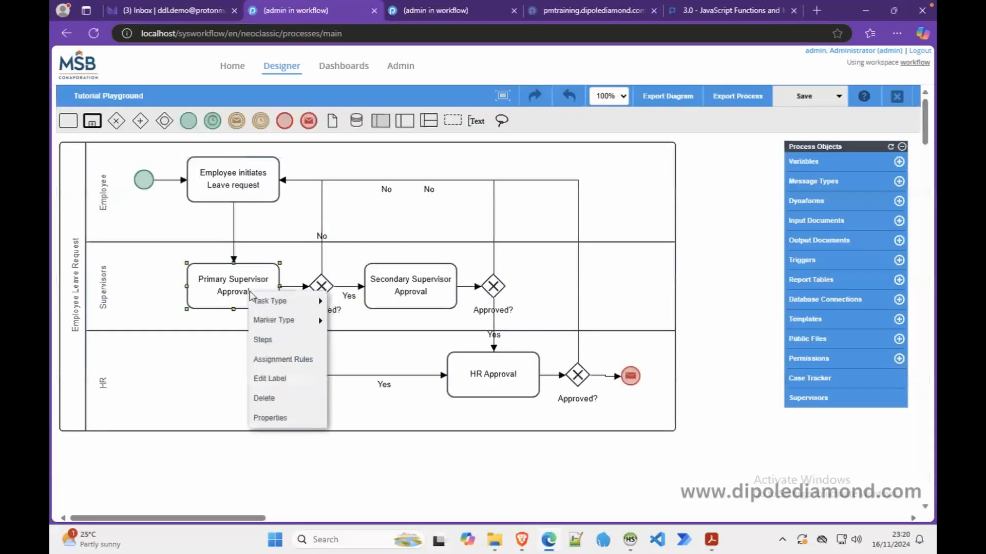
{"action": "left_click", "coordinate": [283, 360]}
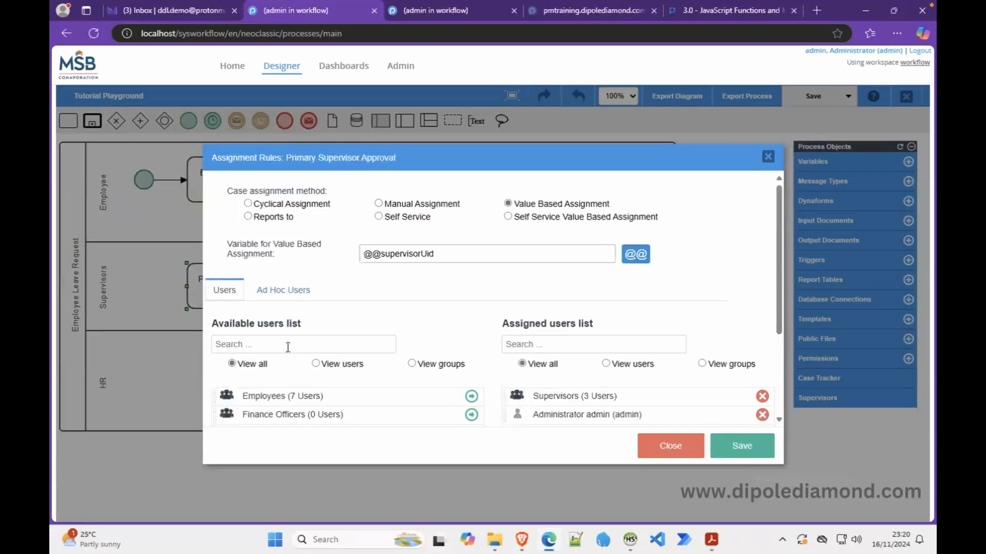
{"action": "left_click", "coordinate": [276, 218]}
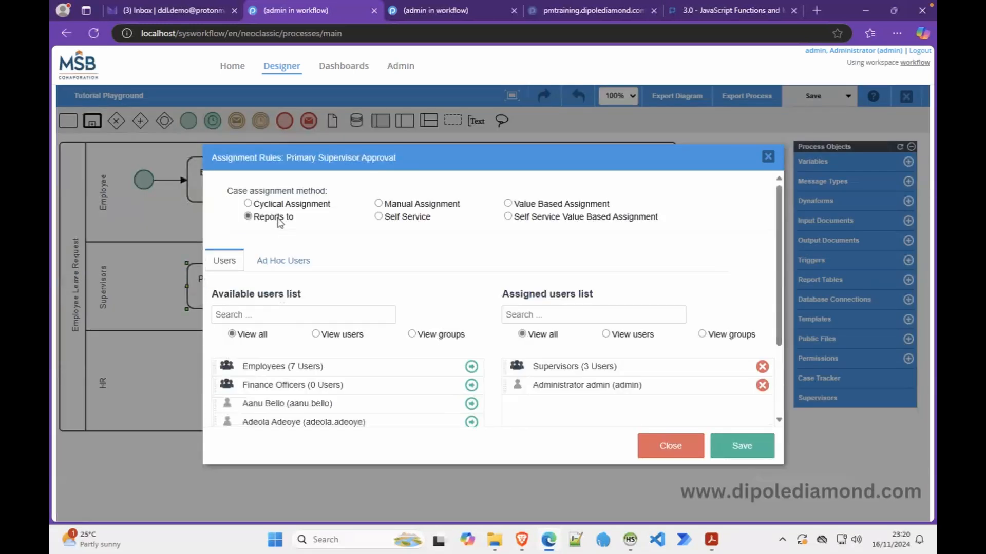
{"action": "left_click", "coordinate": [763, 385]}
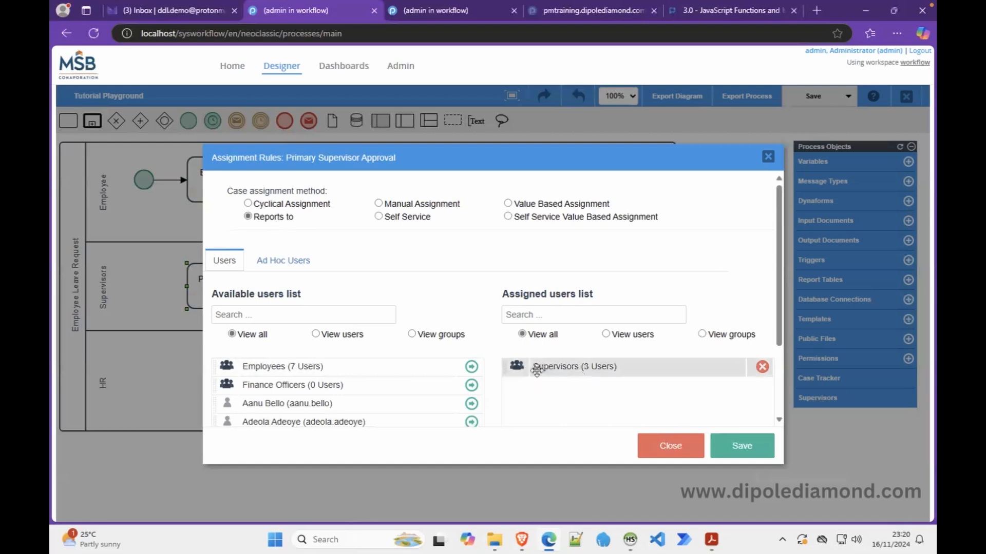
{"action": "left_click", "coordinate": [742, 447]}
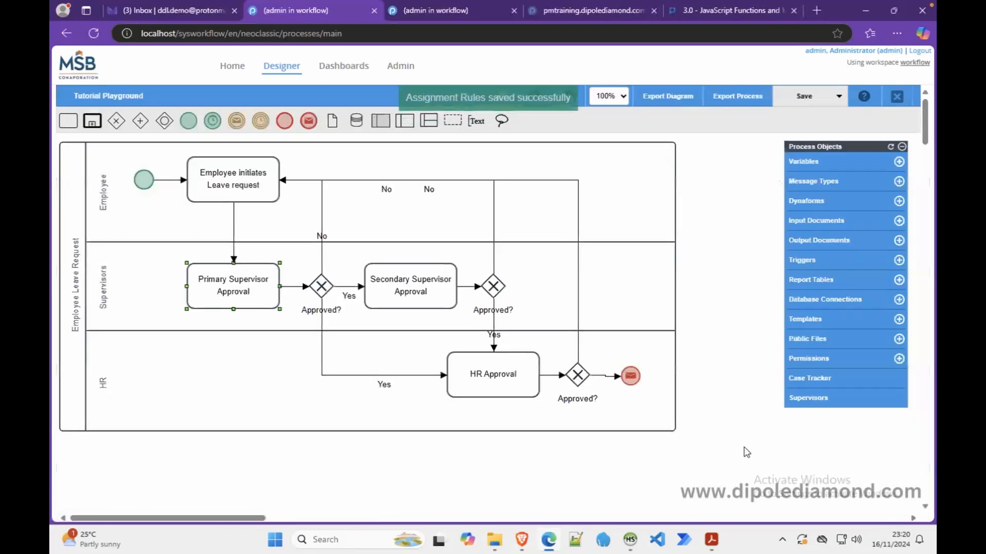
{"action": "left_click", "coordinate": [435, 9]}
Open Departments and view the member lists of Administration, then Utilities
{"action": "left_click", "coordinate": [145, 129]}
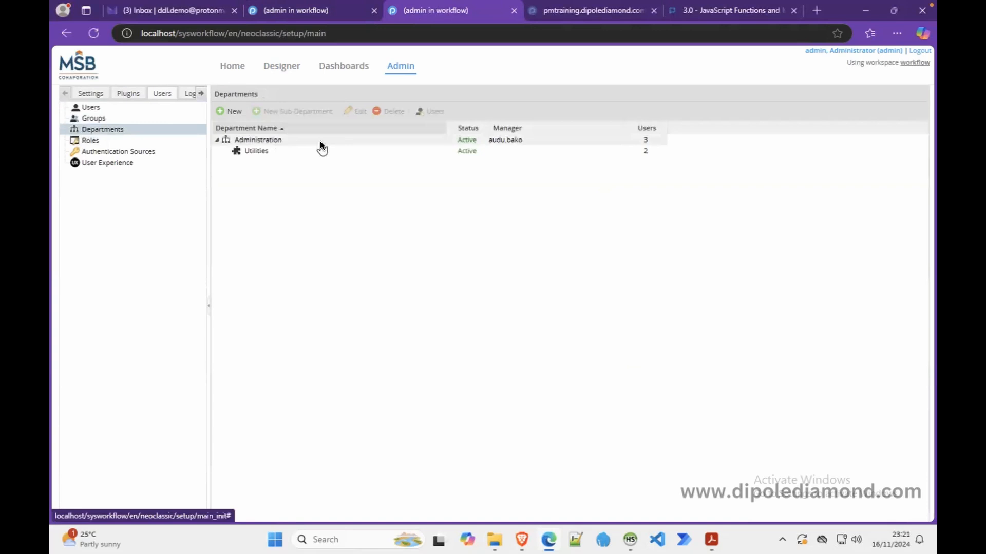
{"action": "left_click", "coordinate": [286, 142]}
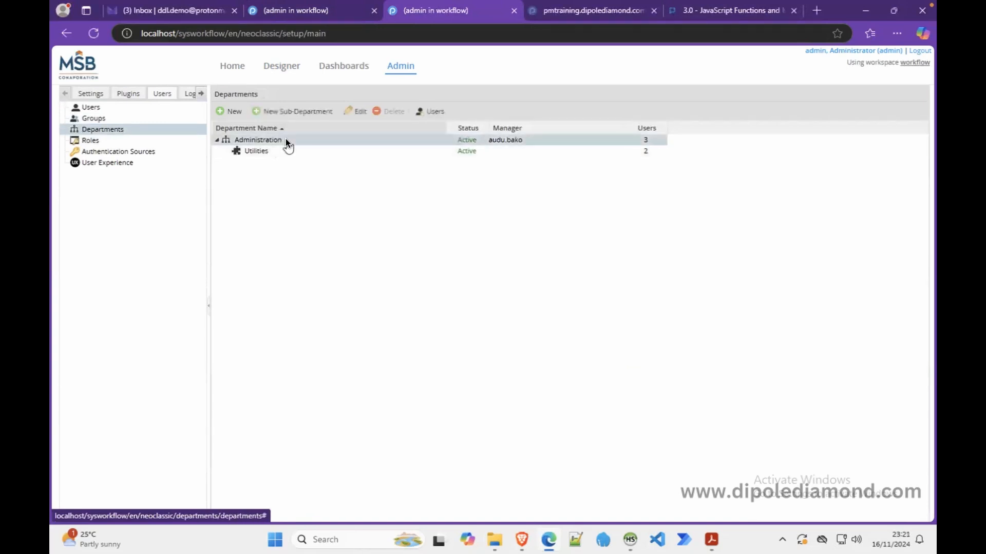
{"action": "left_click", "coordinate": [255, 150]}
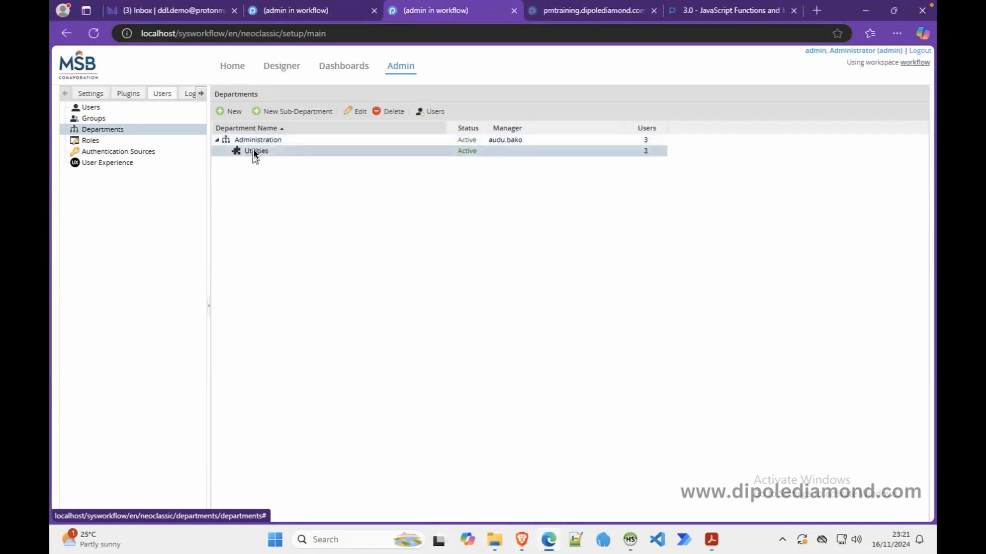
{"action": "left_click", "coordinate": [254, 138]}
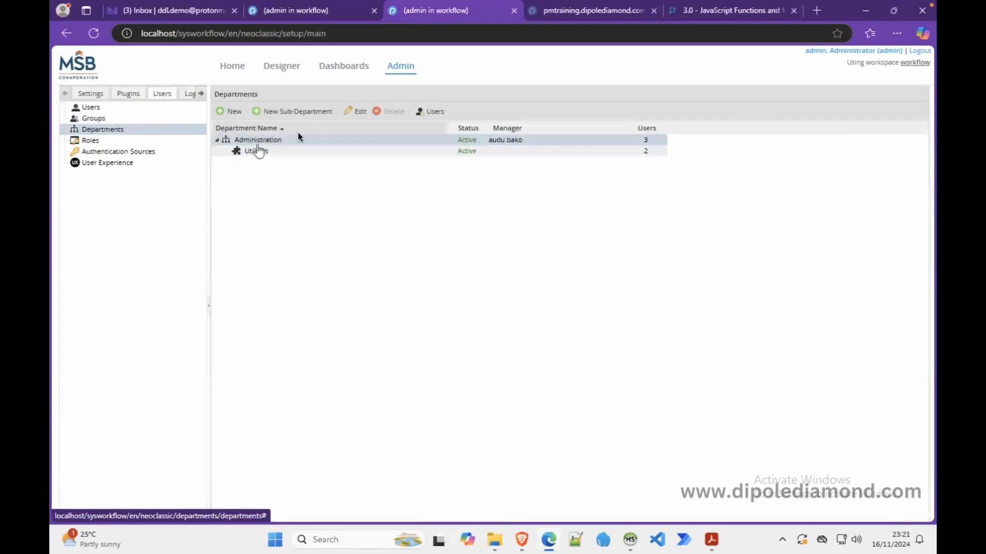
{"action": "left_click", "coordinate": [423, 112]}
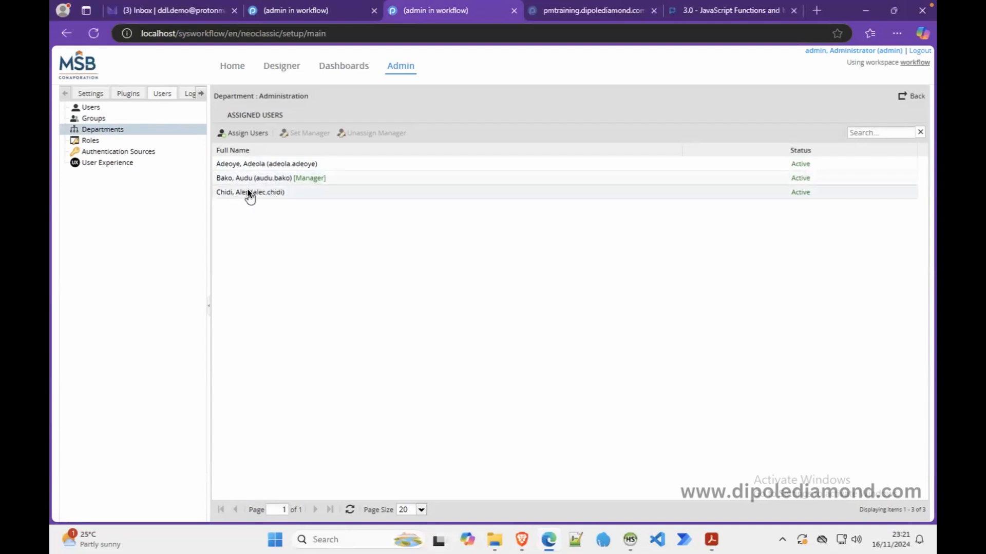
{"action": "left_click", "coordinate": [163, 130]}
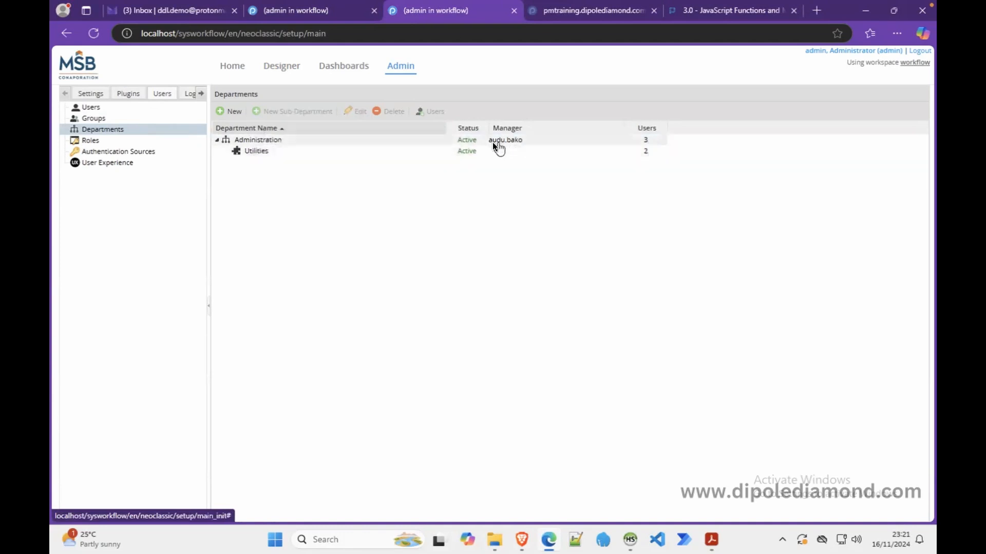
{"action": "left_click", "coordinate": [273, 153]}
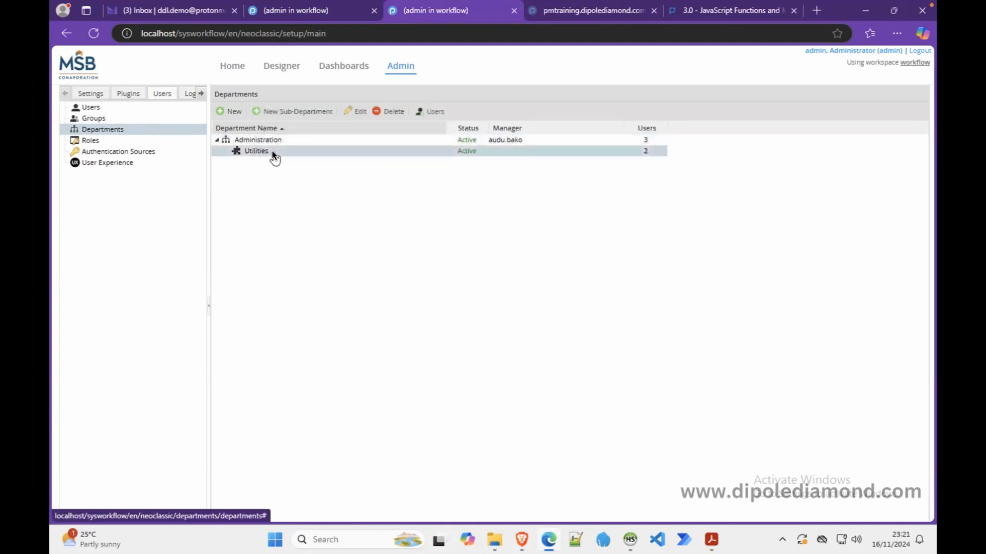
{"action": "left_click", "coordinate": [426, 109]}
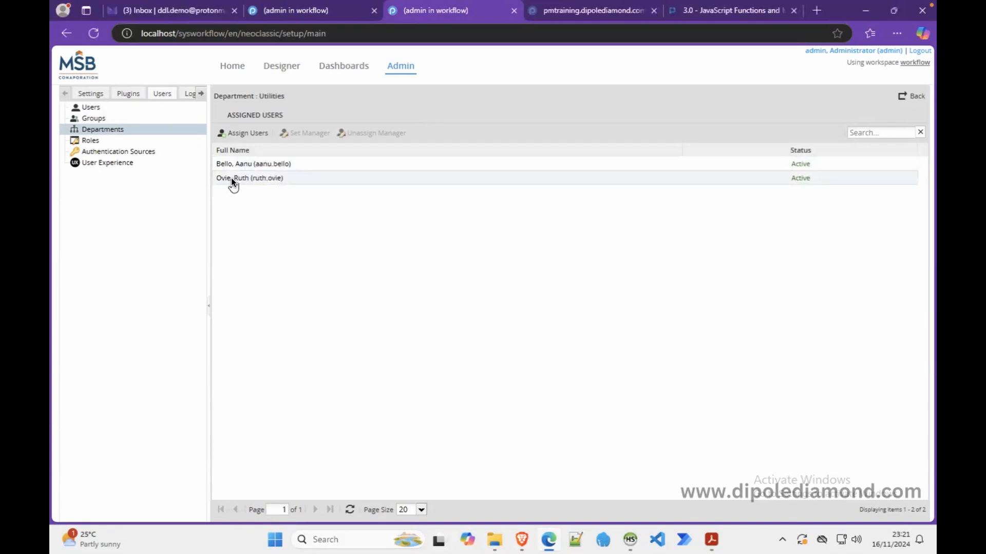
{"action": "left_click", "coordinate": [125, 129]}
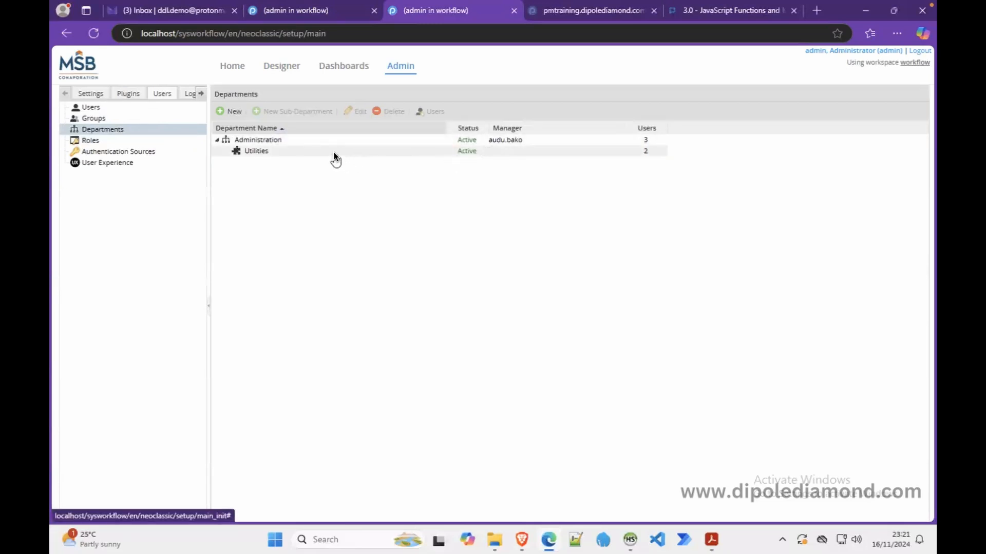
Unassign the first user from the Utilities department, leaving it with one user
{"action": "left_click", "coordinate": [304, 151]}
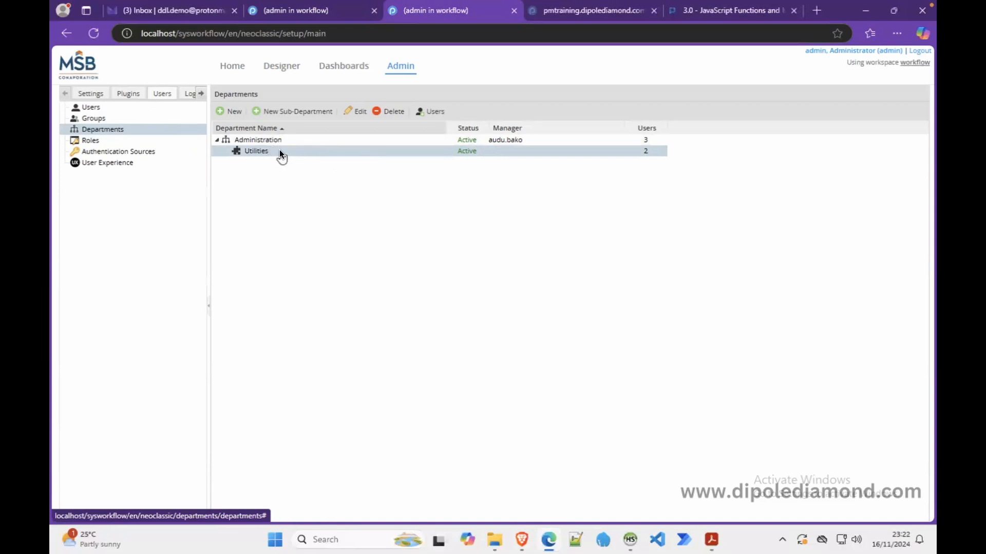
{"action": "left_click", "coordinate": [421, 111]}
{"action": "left_click", "coordinate": [352, 163]}
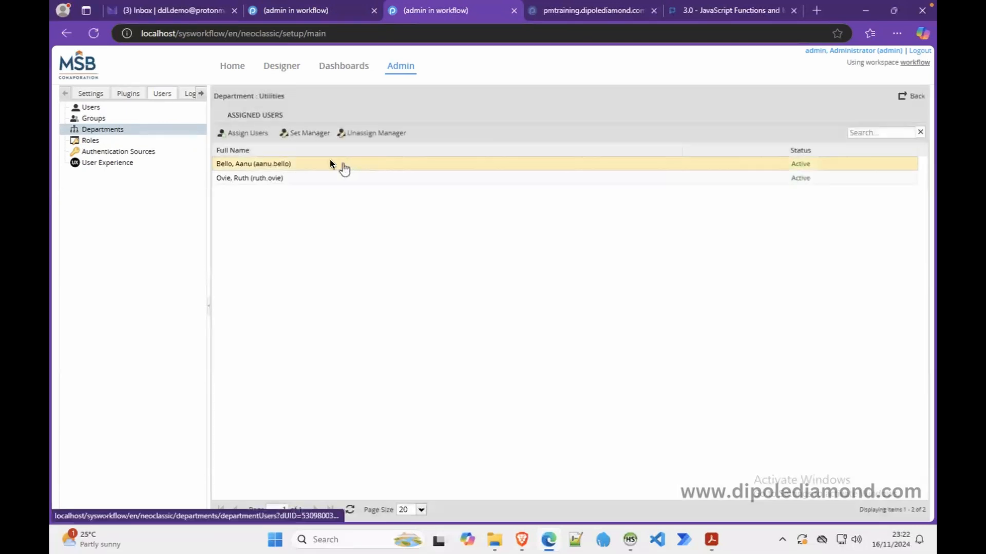
{"action": "left_click", "coordinate": [252, 135]}
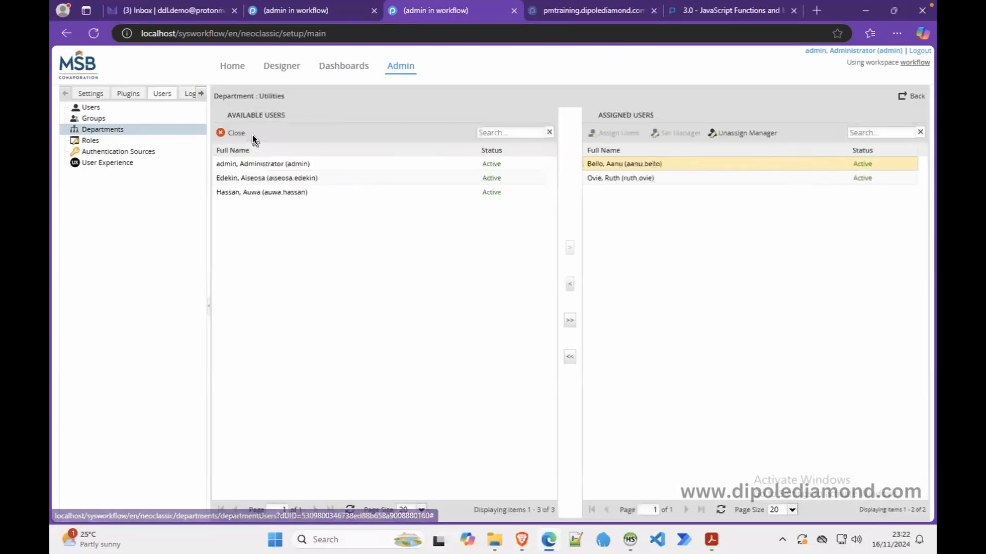
{"action": "left_click", "coordinate": [569, 284]}
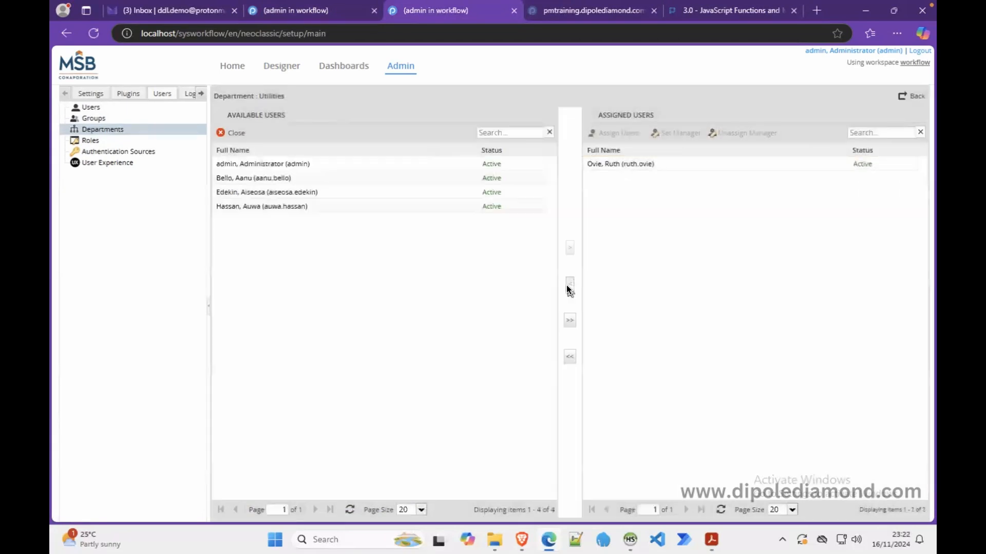
{"action": "left_click", "coordinate": [163, 131]}
{"action": "left_click", "coordinate": [264, 151]}
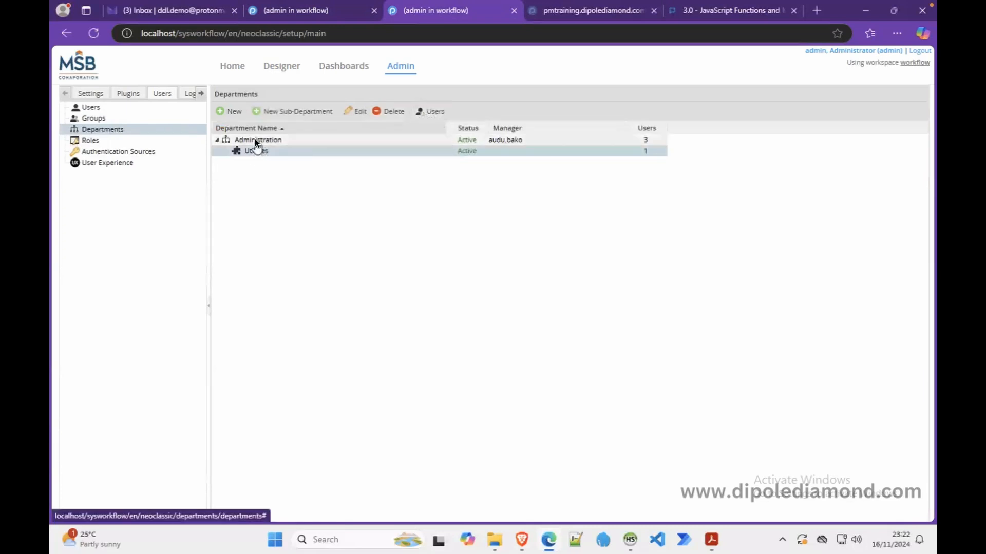
{"action": "left_click", "coordinate": [257, 139]}
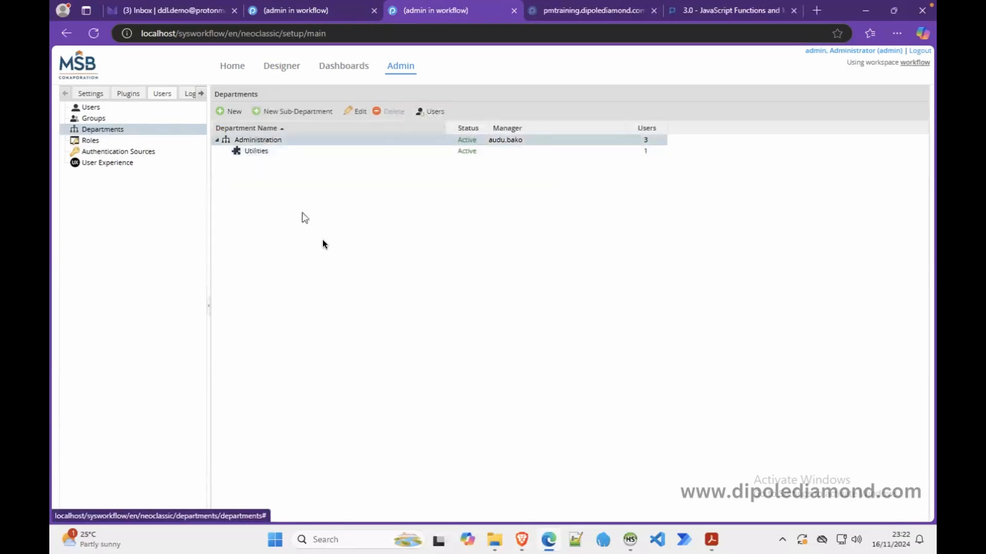
In the employee's Brave window, open draft case 5 from Draft cases
{"action": "left_click", "coordinate": [528, 539]}
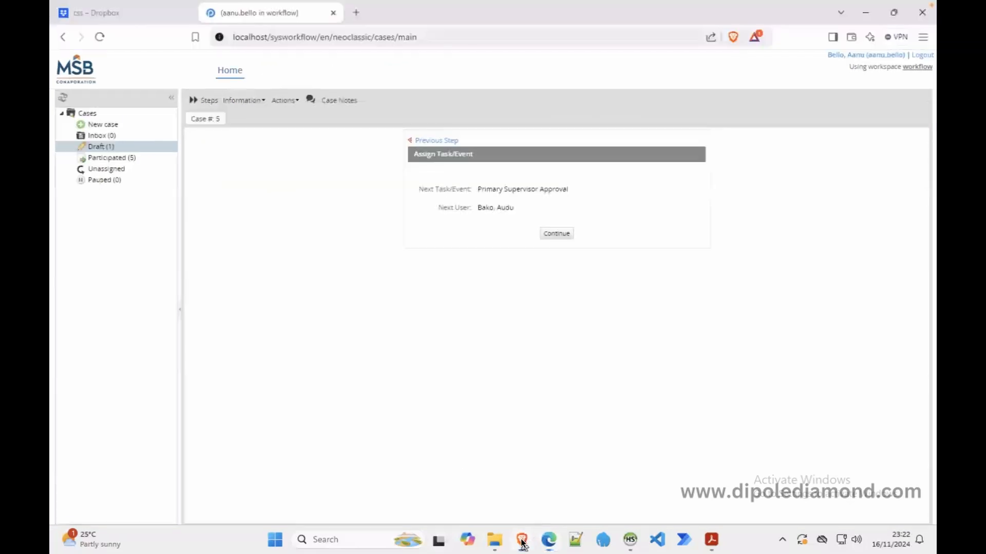
{"action": "left_click", "coordinate": [101, 146]}
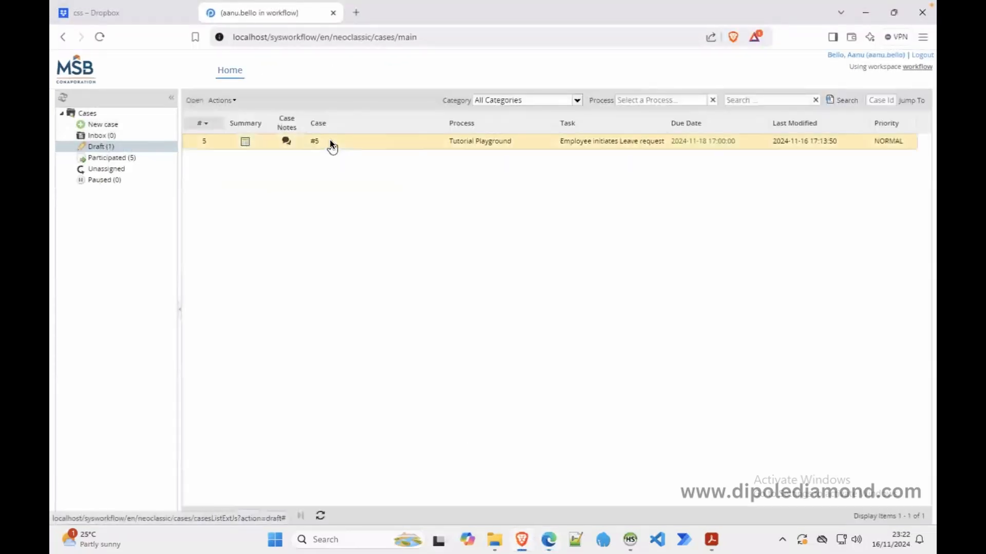
{"action": "double_click", "coordinate": [330, 140]}
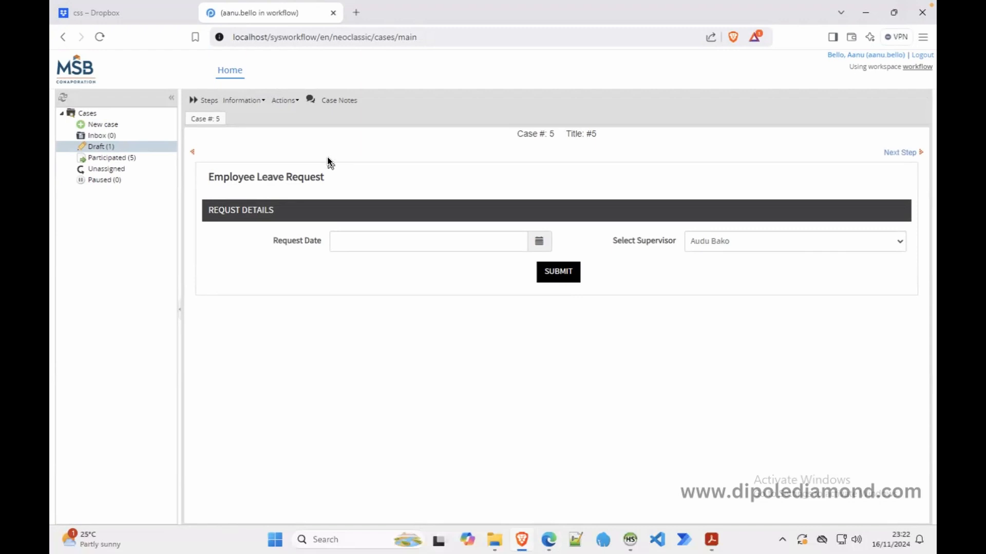
{"action": "left_click", "coordinate": [548, 539]}
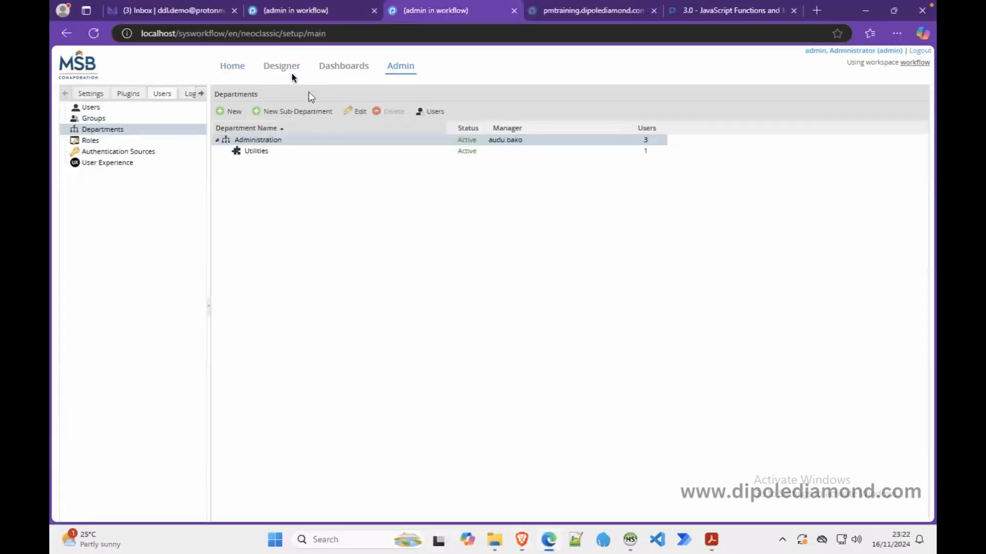
{"action": "left_click", "coordinate": [295, 12]}
{"action": "right_click", "coordinate": [223, 286]}
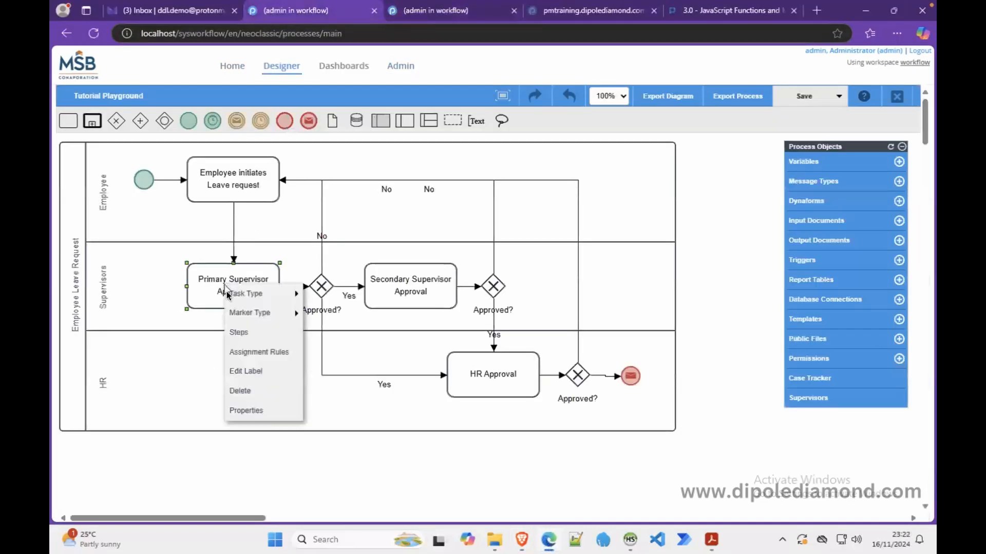
{"action": "left_click", "coordinate": [251, 353]}
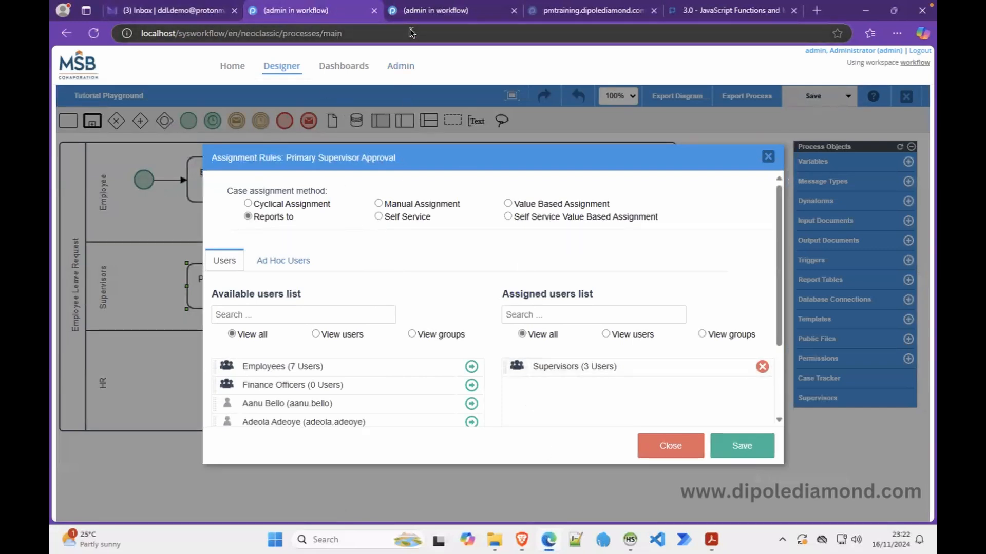
{"action": "left_click", "coordinate": [415, 11]}
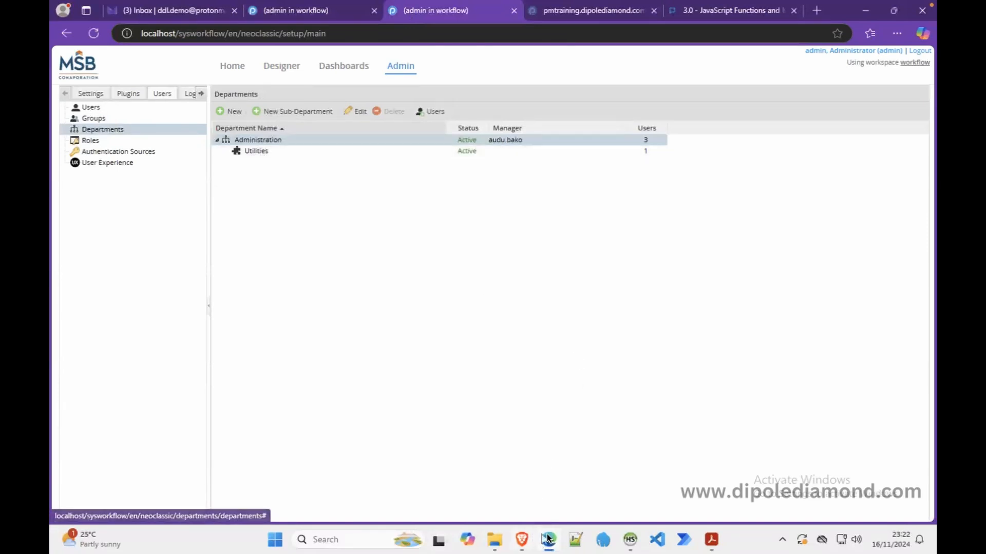
{"action": "left_click", "coordinate": [522, 539]}
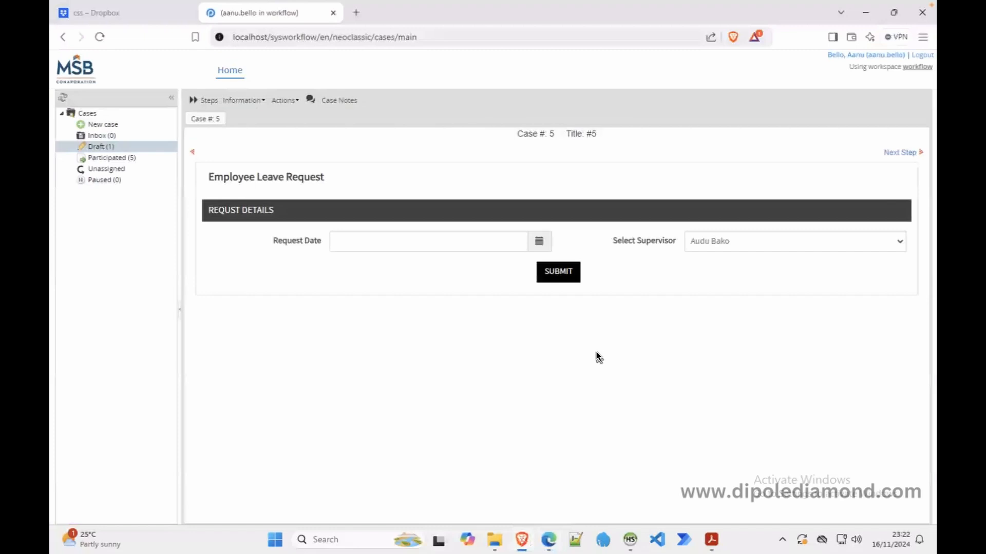
{"action": "left_click", "coordinate": [557, 272]}
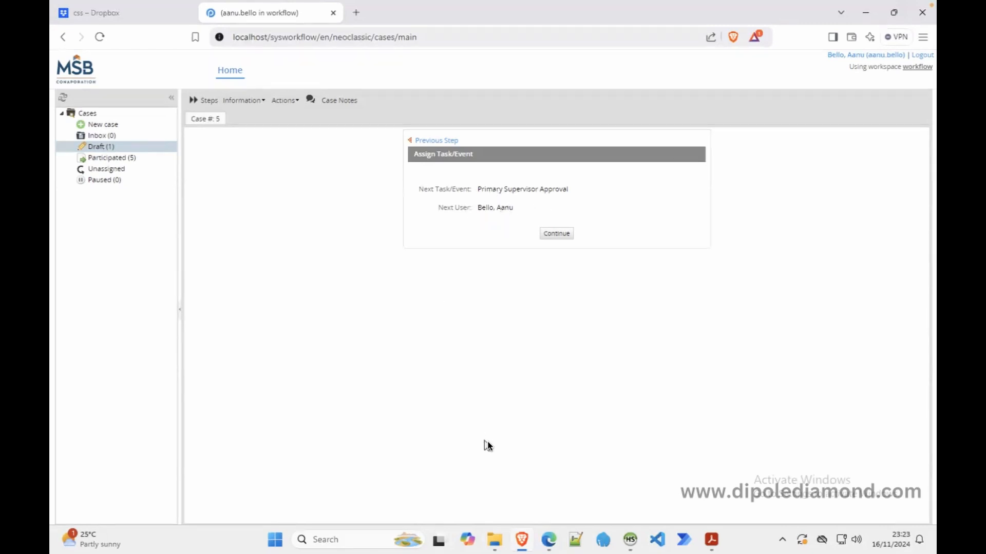
{"action": "left_click", "coordinate": [442, 140]}
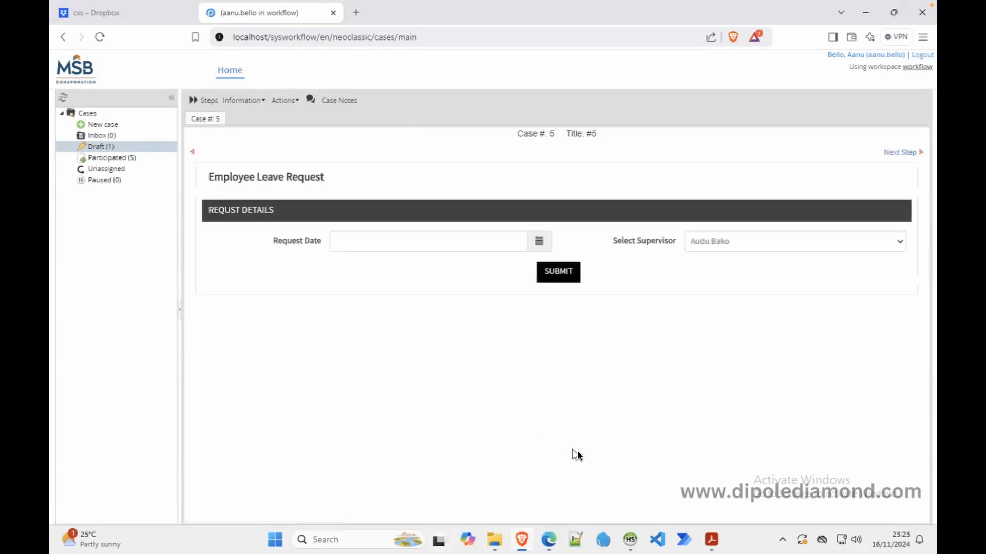
Assign the case requester to Utilities as manager, bringing it to 2 users
{"action": "left_click", "coordinate": [549, 540]}
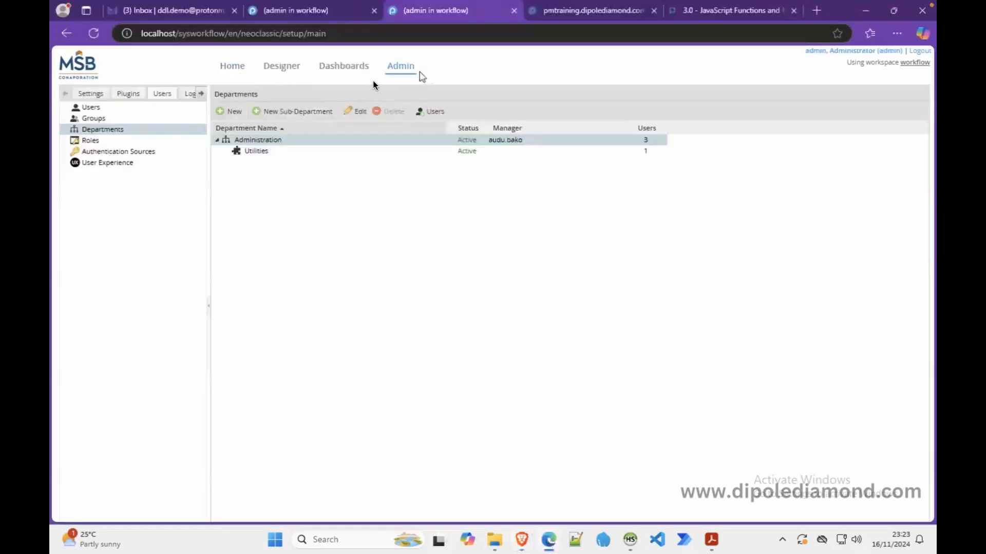
{"action": "left_click", "coordinate": [287, 152]}
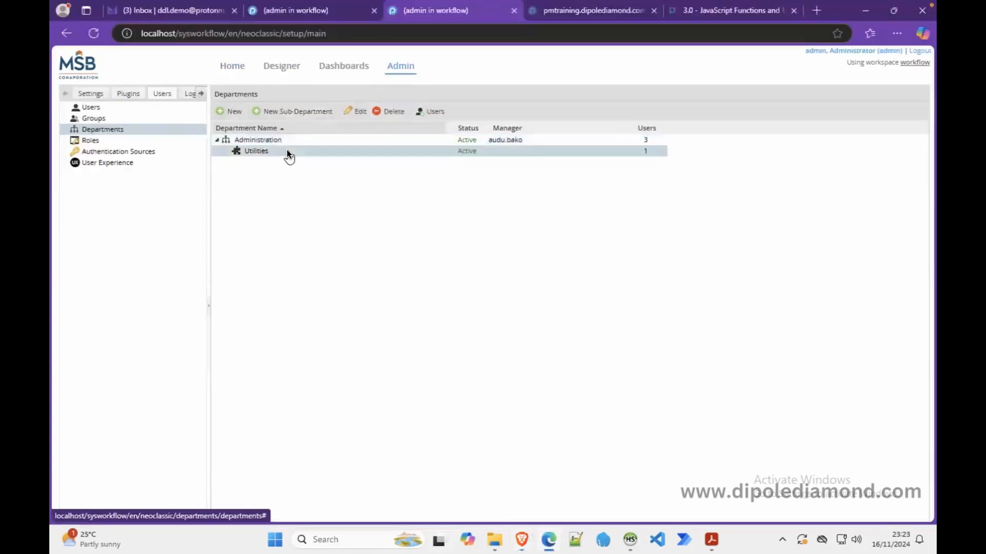
{"action": "left_click", "coordinate": [421, 112]}
{"action": "left_click", "coordinate": [245, 132]}
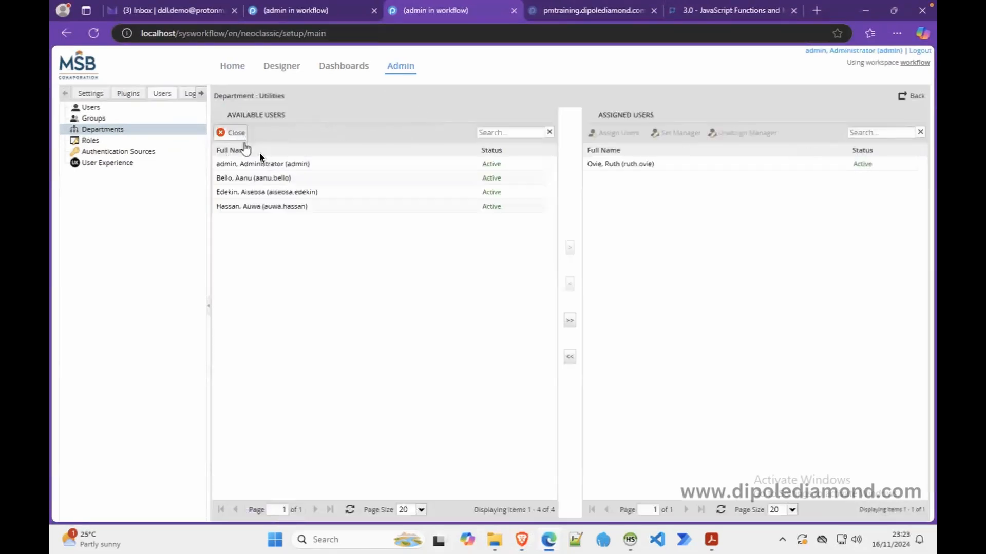
{"action": "left_click", "coordinate": [569, 247]}
{"action": "left_click", "coordinate": [165, 131]}
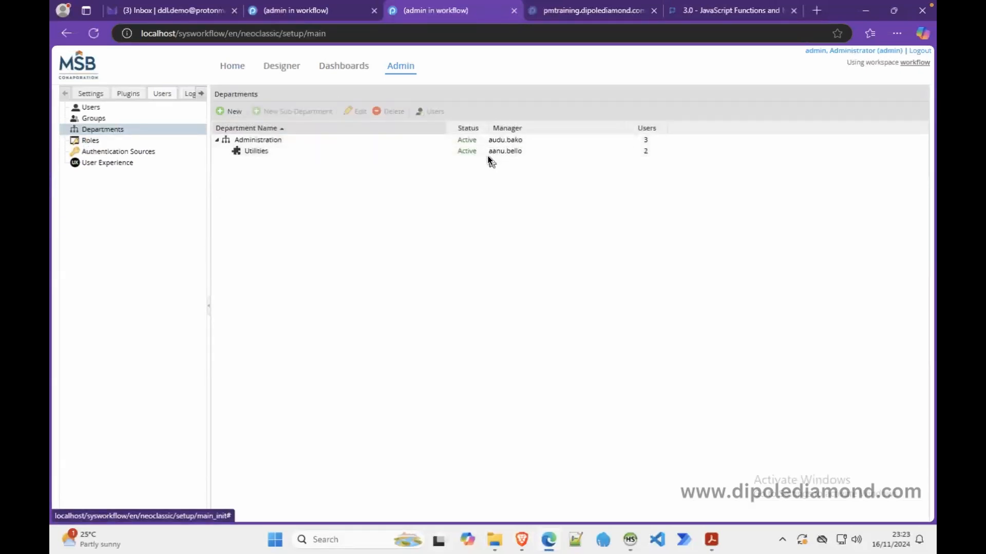
{"action": "left_click", "coordinate": [436, 151]}
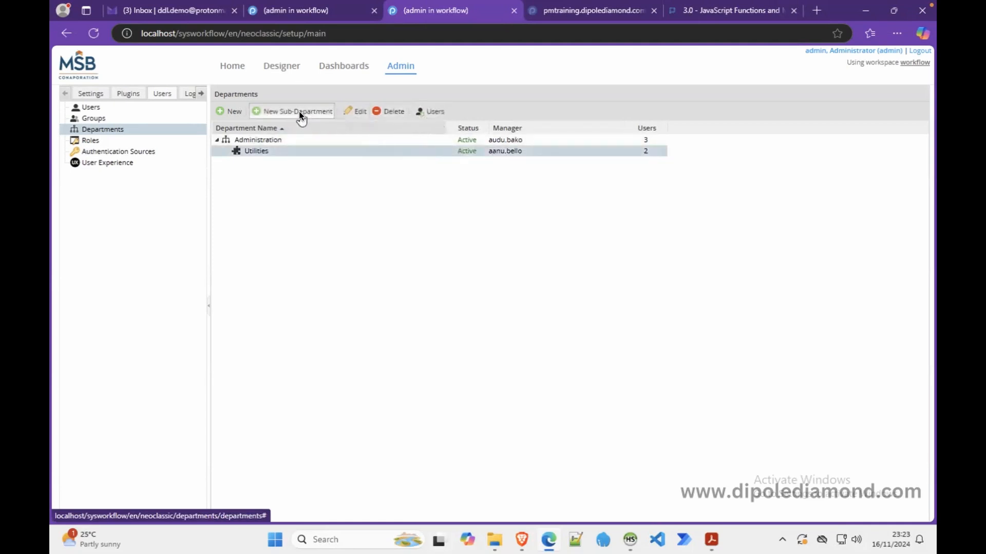
Make the other Utilities member its manager, then resubmit case 5's leave request
{"action": "right_click", "coordinate": [337, 151]}
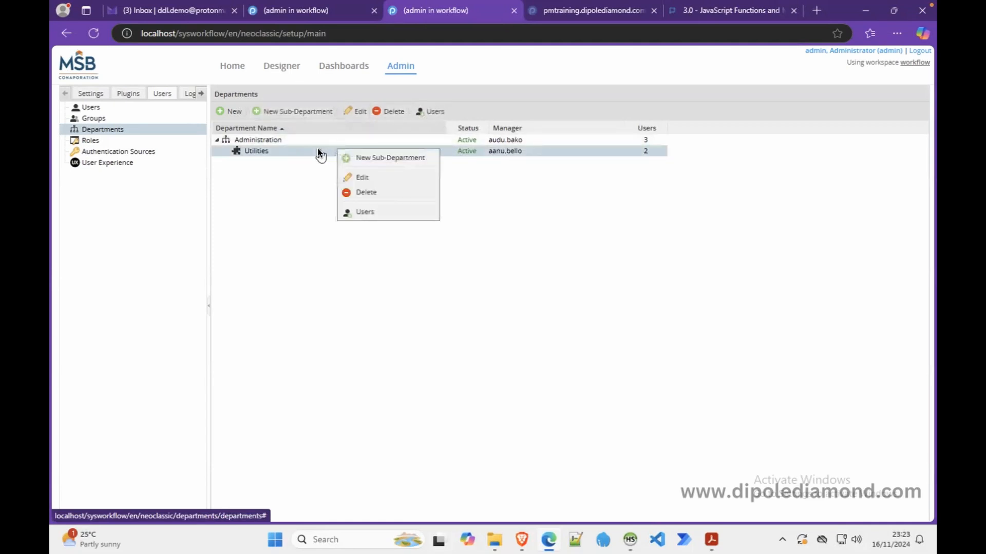
{"action": "left_click", "coordinate": [317, 150]}
{"action": "left_click", "coordinate": [348, 114]}
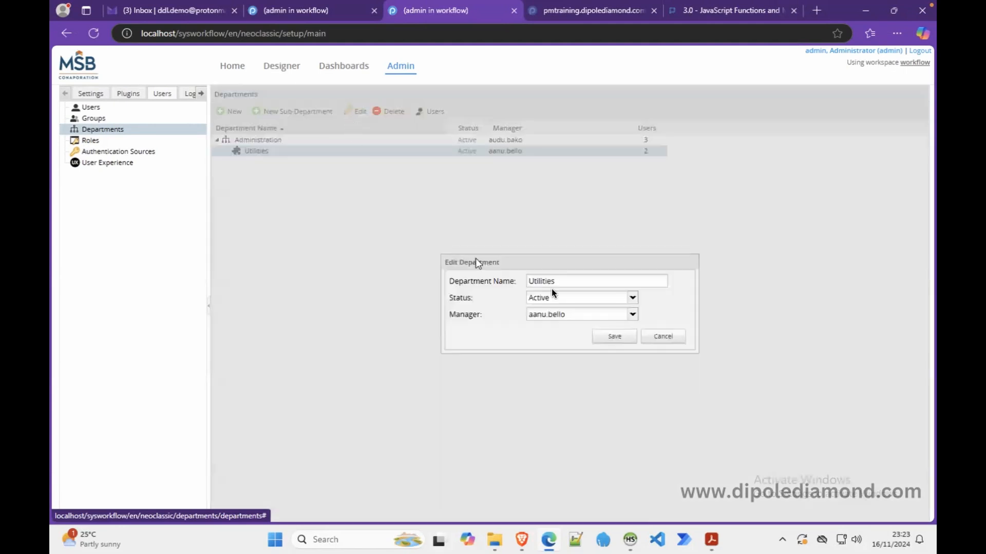
{"action": "left_click", "coordinate": [632, 313]}
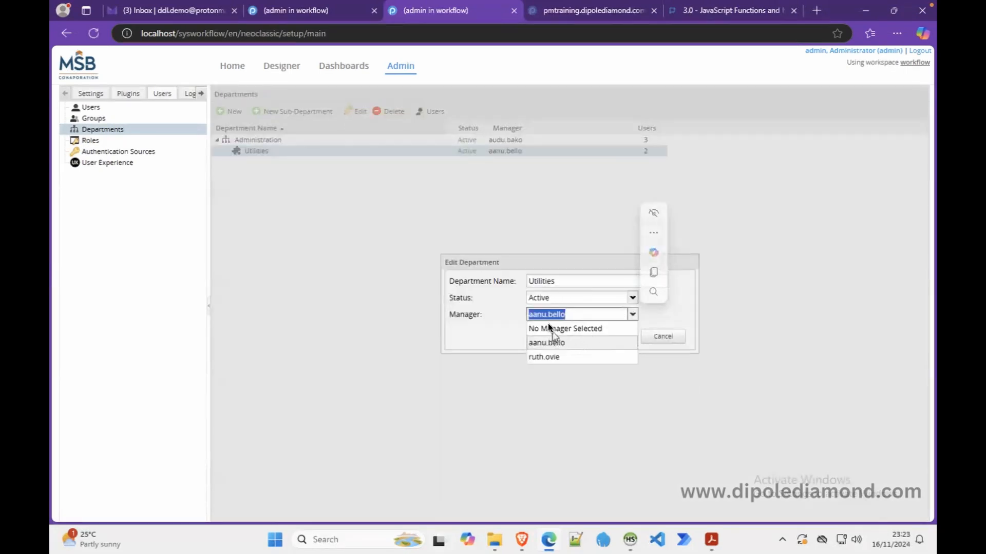
{"action": "left_click", "coordinate": [553, 356]}
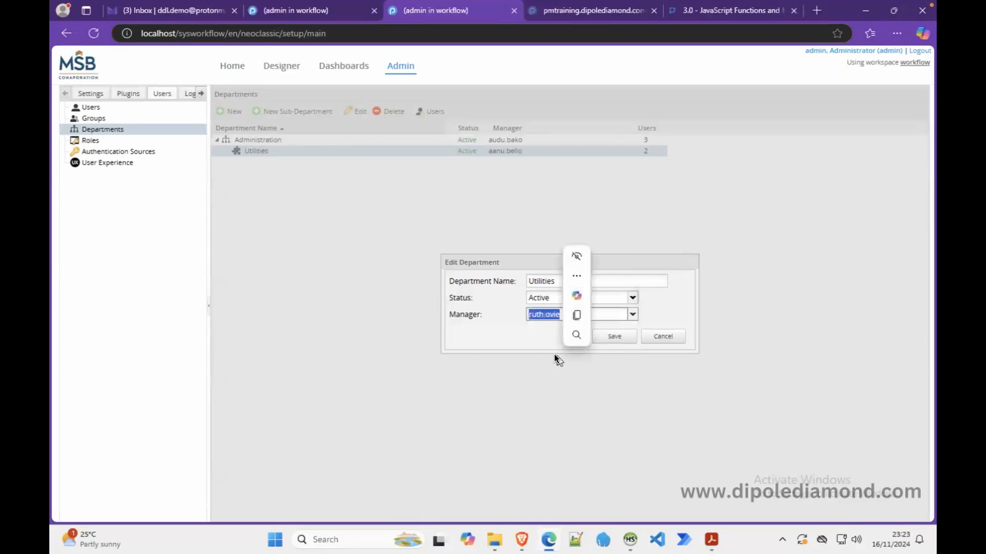
{"action": "left_click", "coordinate": [615, 336]}
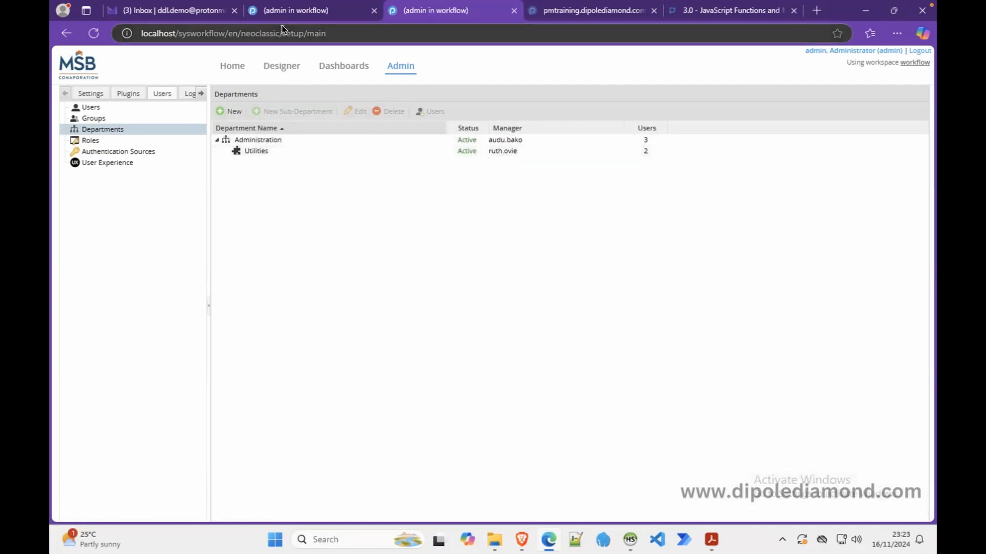
{"action": "left_click", "coordinate": [518, 543]}
{"action": "left_click", "coordinate": [552, 269]}
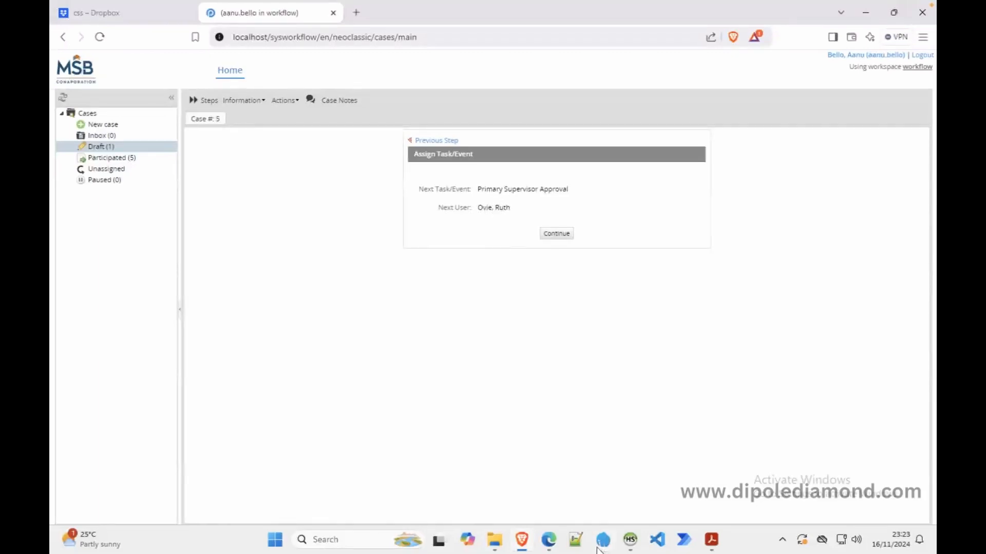
Edit the Utilities department, set its Manager to 'No Manager Selected', and save
{"action": "left_click", "coordinate": [550, 541]}
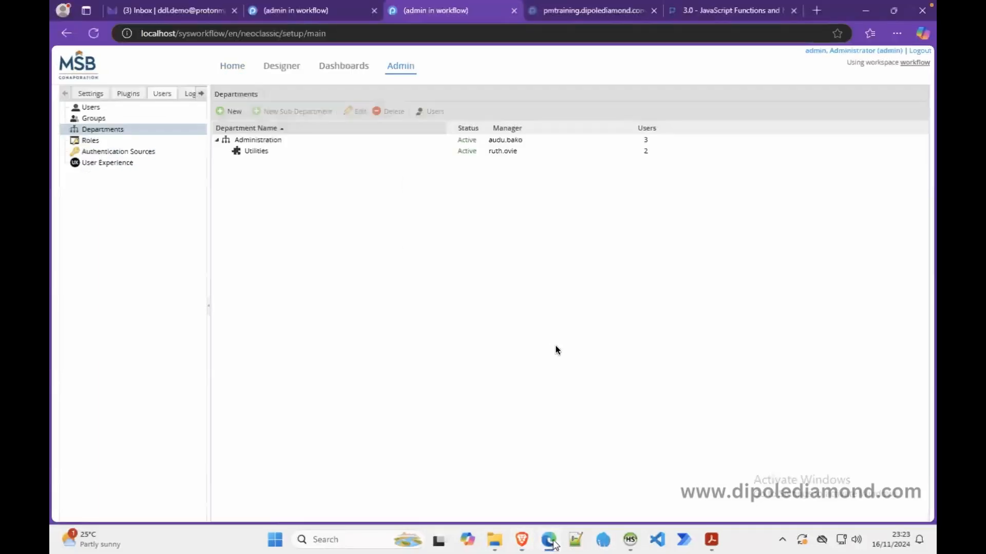
{"action": "left_click", "coordinate": [308, 152]}
{"action": "left_click", "coordinate": [357, 112]}
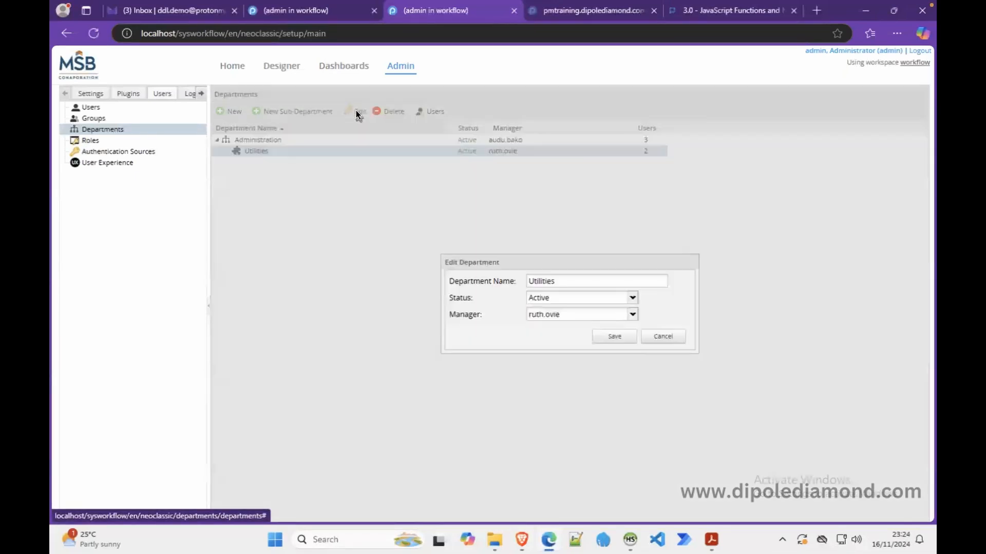
{"action": "left_click", "coordinate": [632, 315]}
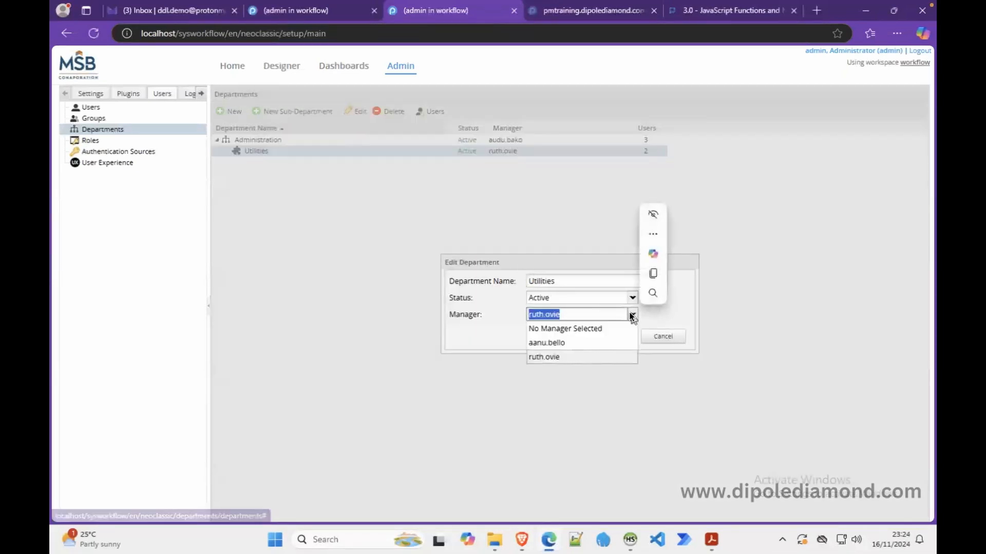
{"action": "left_click", "coordinate": [584, 331]}
{"action": "left_click", "coordinate": [618, 336]}
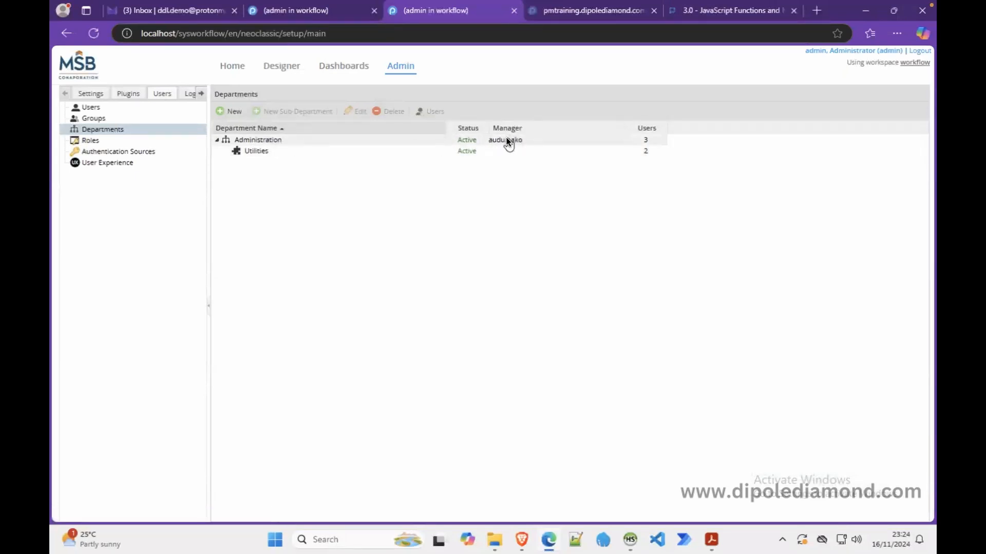
In the requester's case, go back a step and resubmit the leave request, then return to Departments
{"action": "left_click", "coordinate": [522, 539]}
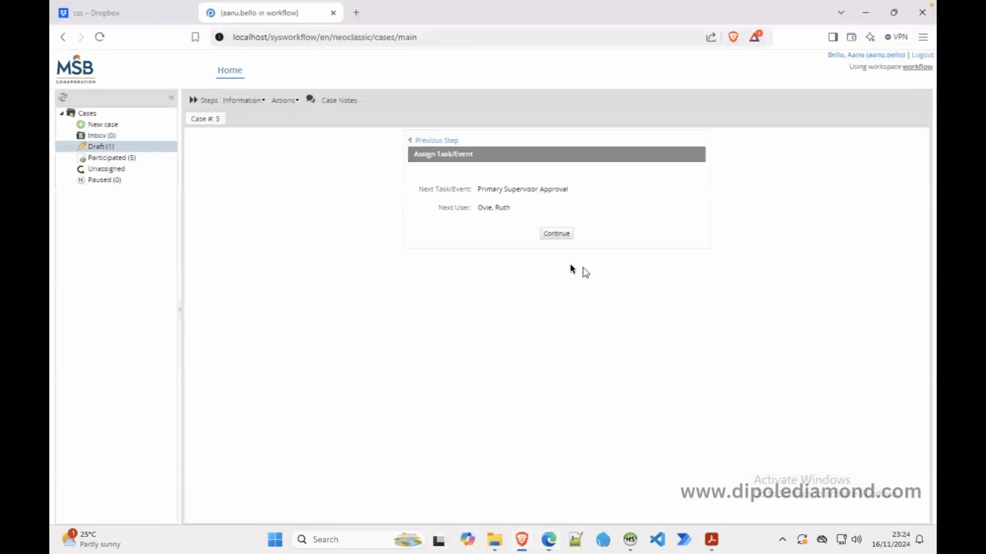
{"action": "left_click", "coordinate": [430, 140]}
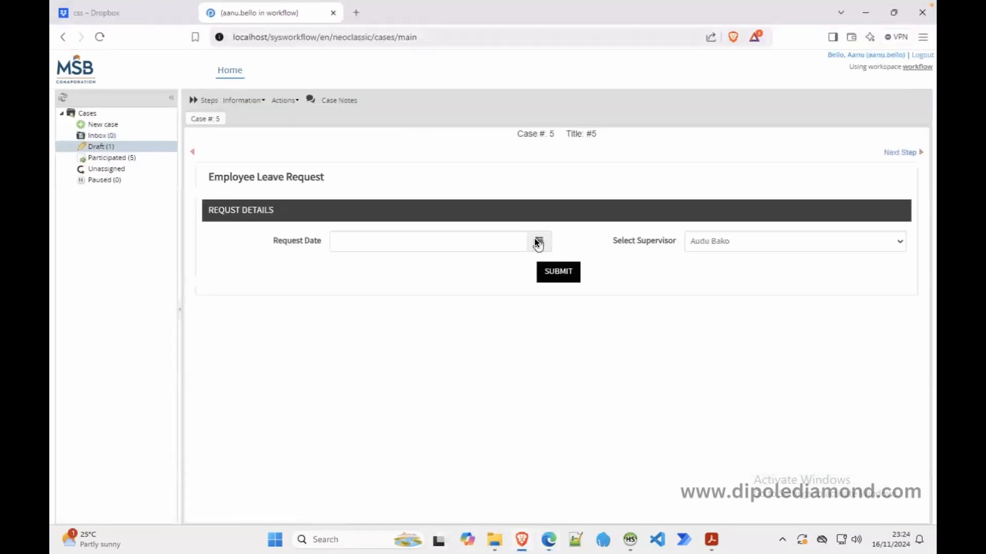
{"action": "left_click", "coordinate": [556, 271]}
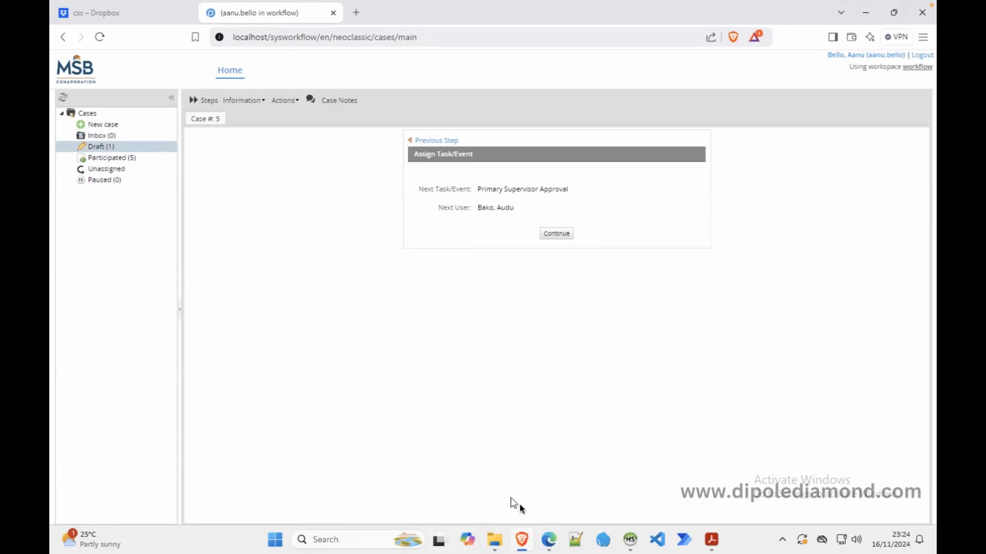
{"action": "left_click", "coordinate": [549, 542]}
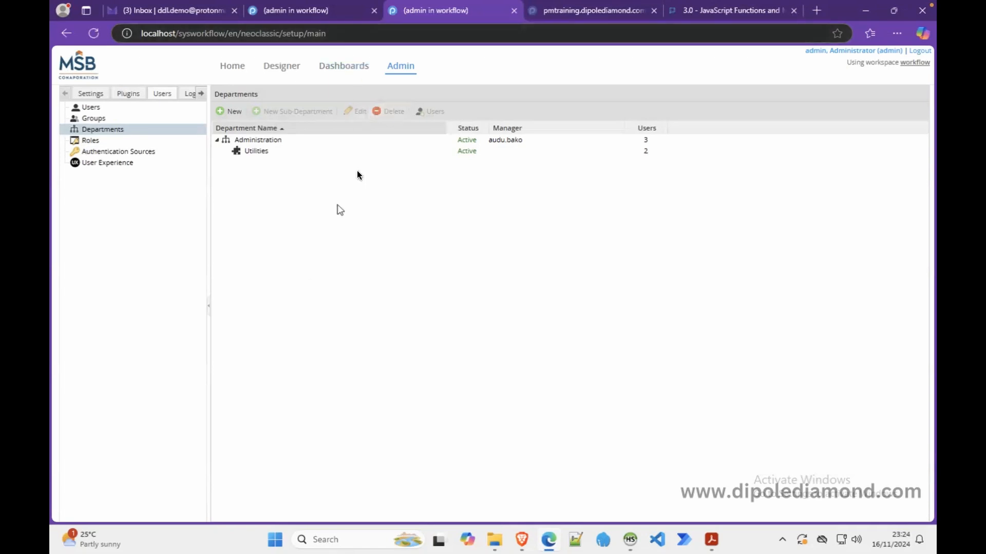
Choose Self Service as Primary Supervisor Approval's assignment method in the designer's Assignment Rules
{"action": "left_click", "coordinate": [293, 12]}
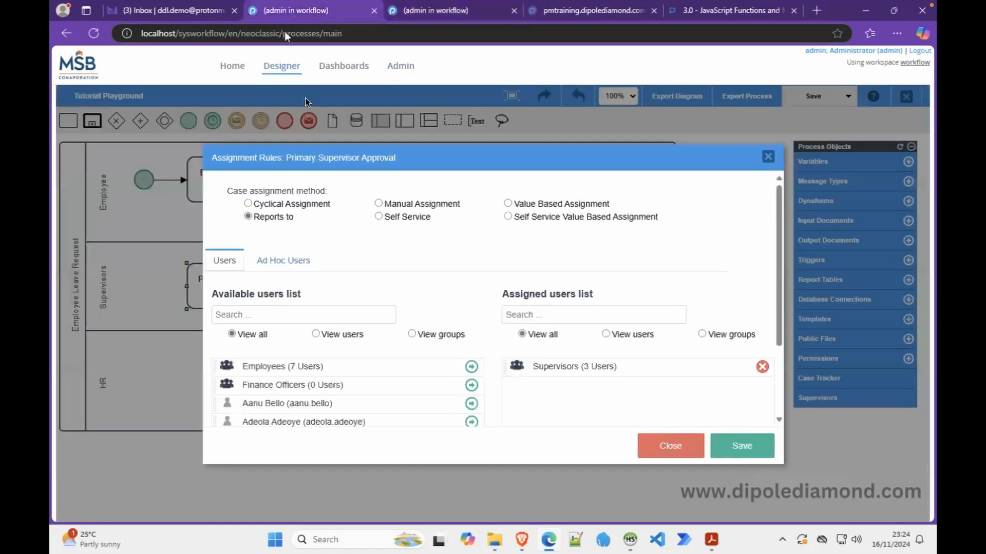
{"action": "left_click", "coordinate": [379, 217]}
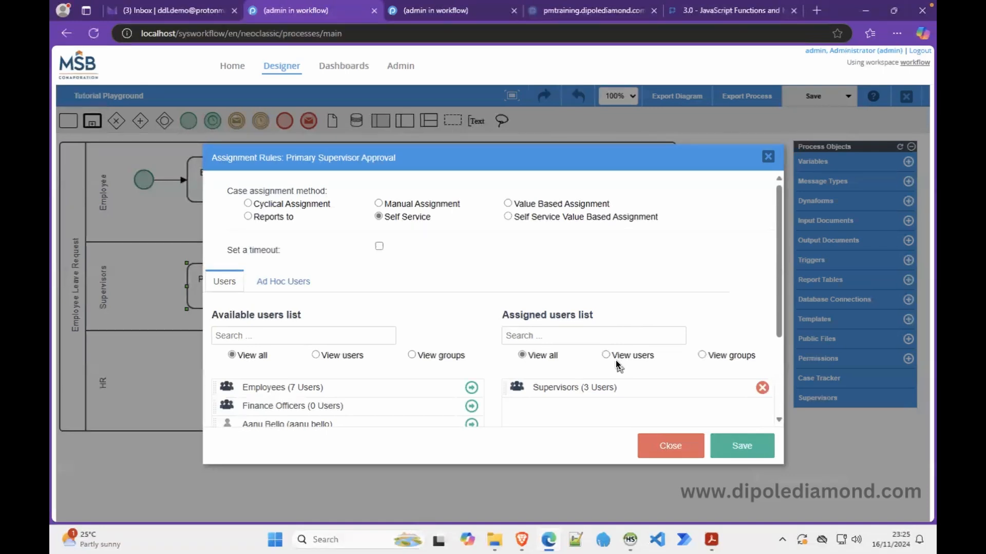
{"action": "left_click", "coordinate": [521, 539]}
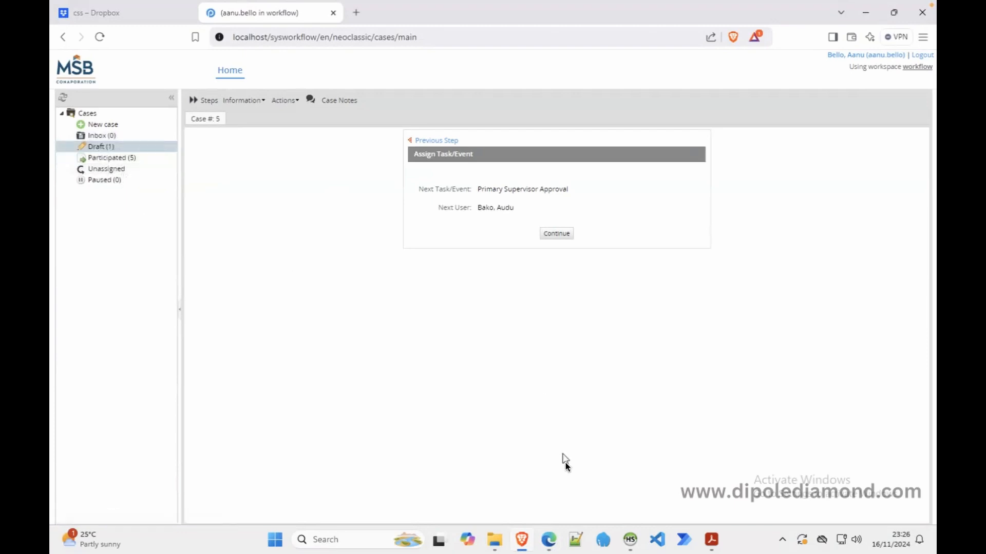
Review which users belong to the Supervisors group in the admin Groups list
{"action": "left_click", "coordinate": [548, 540]}
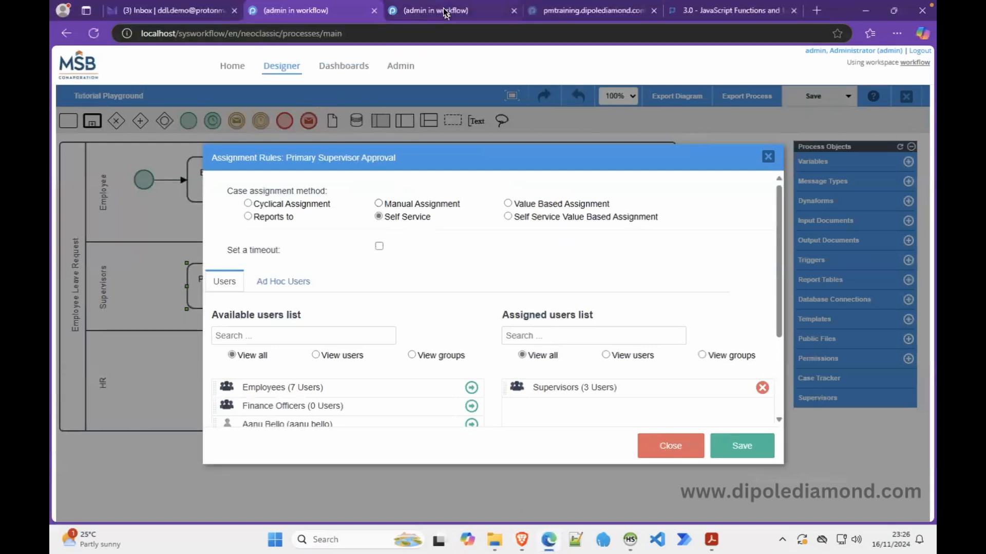
{"action": "left_click", "coordinate": [445, 12]}
{"action": "left_click", "coordinate": [109, 119]}
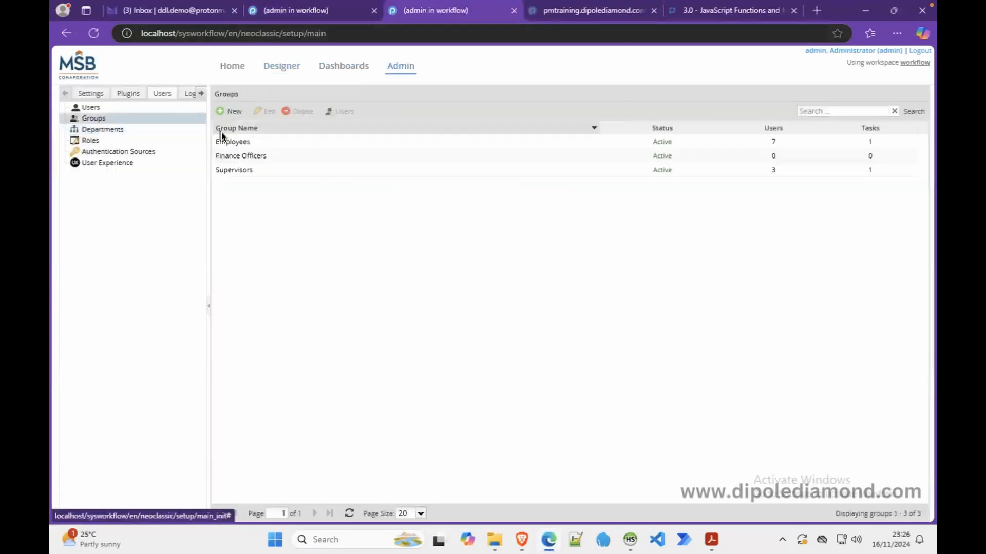
{"action": "left_click", "coordinate": [243, 168]}
{"action": "left_click", "coordinate": [330, 111]}
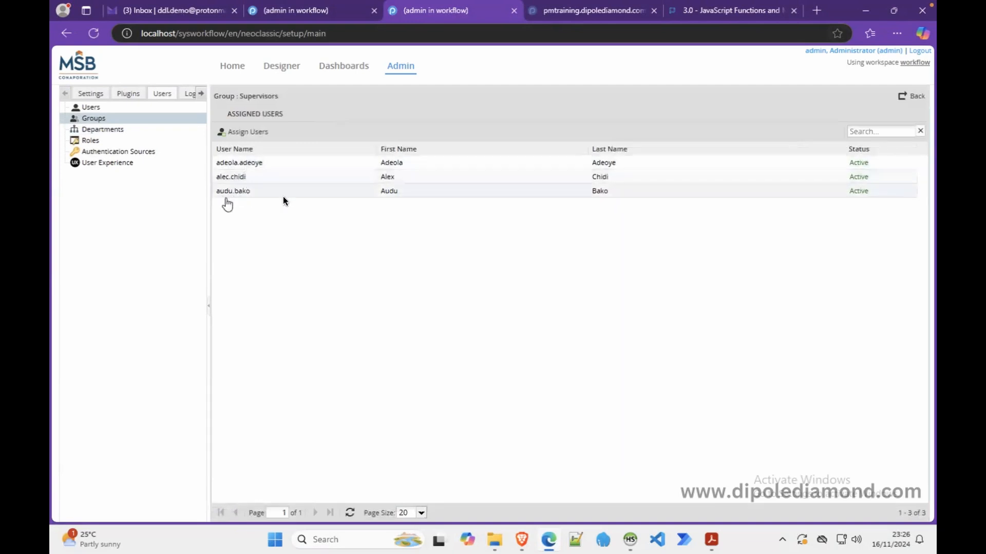
Save Primary Supervisor Approval's Self Service assignment rules, then return to the employee's case
{"action": "left_click", "coordinate": [283, 14]}
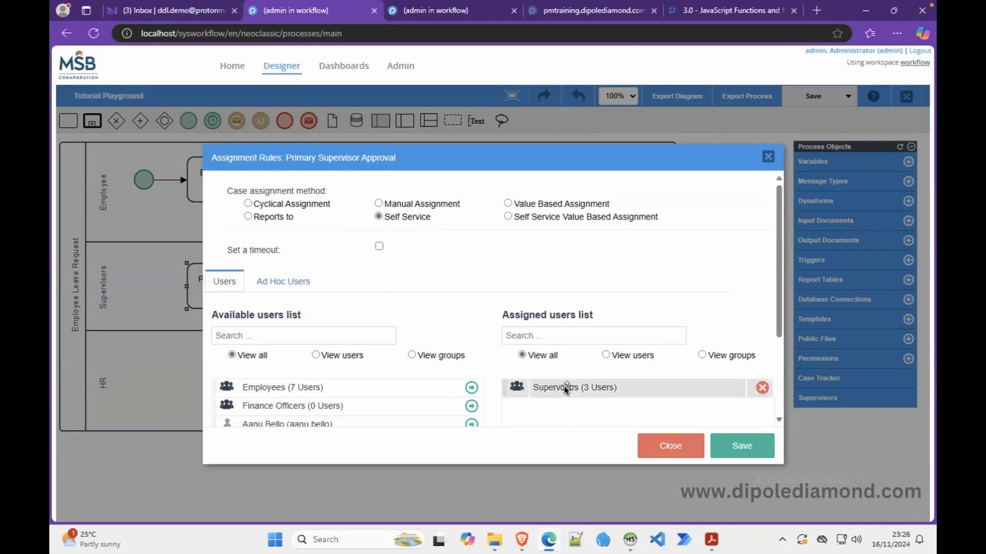
{"action": "left_click", "coordinate": [745, 446]}
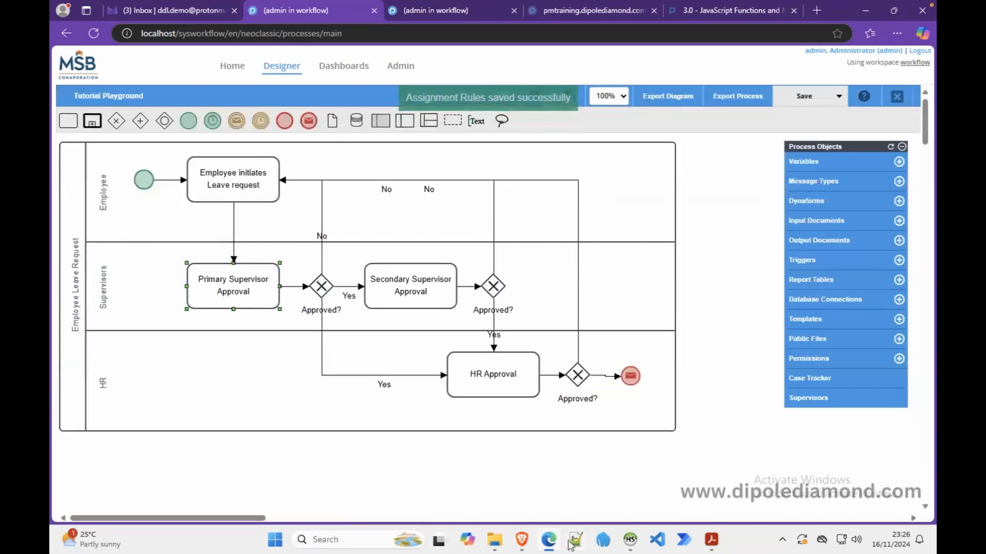
{"action": "mouse_move", "coordinate": [552, 542]}
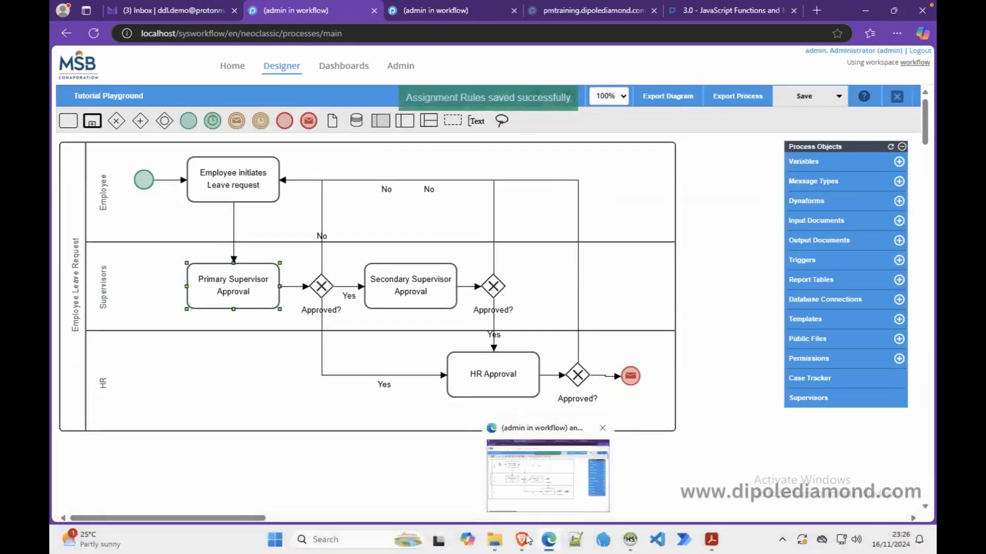
{"action": "left_click", "coordinate": [524, 540]}
Resubmit the leave request, confirm Next User reads Unassigned, continue, and log out
{"action": "left_click", "coordinate": [452, 148]}
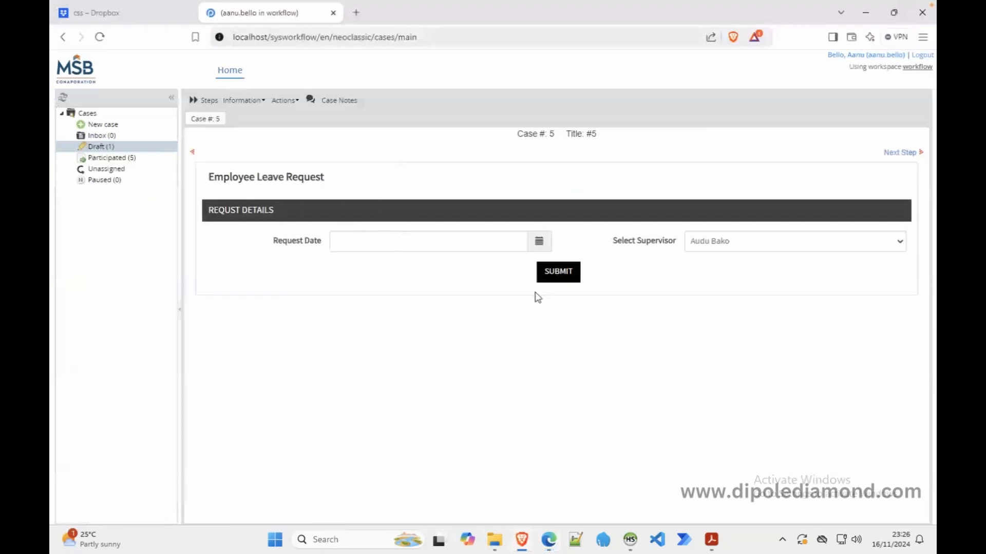
{"action": "left_click", "coordinate": [554, 276]}
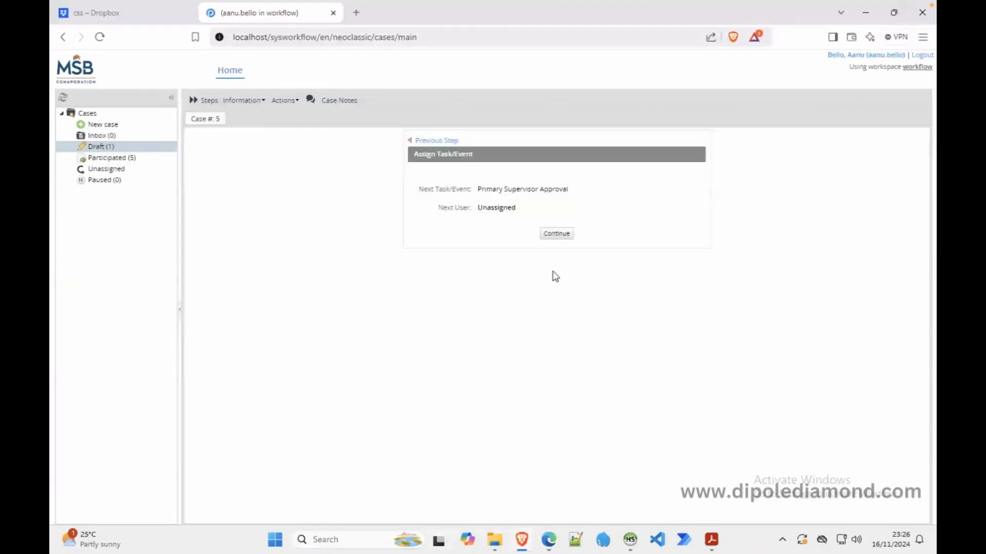
{"action": "double_click", "coordinate": [496, 207]}
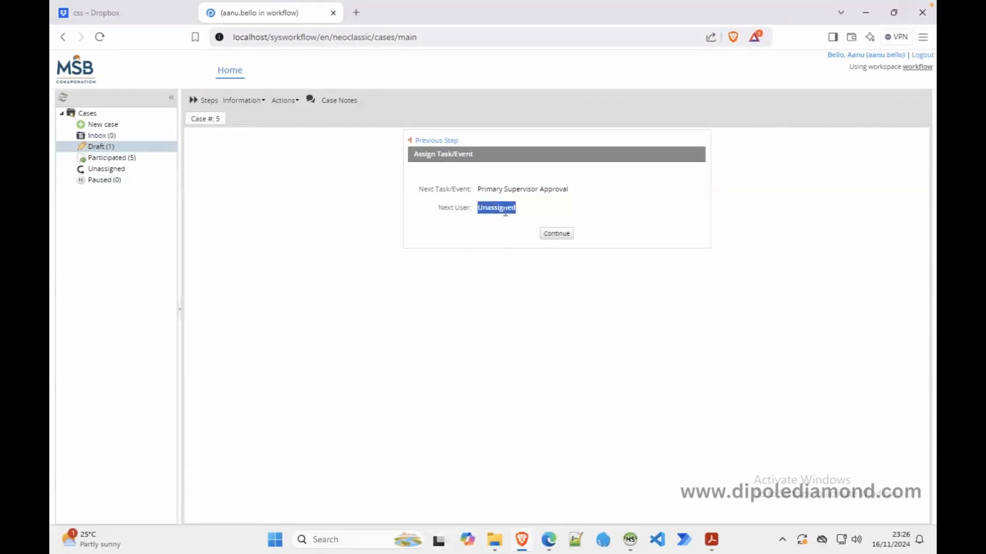
{"action": "left_click", "coordinate": [563, 238]}
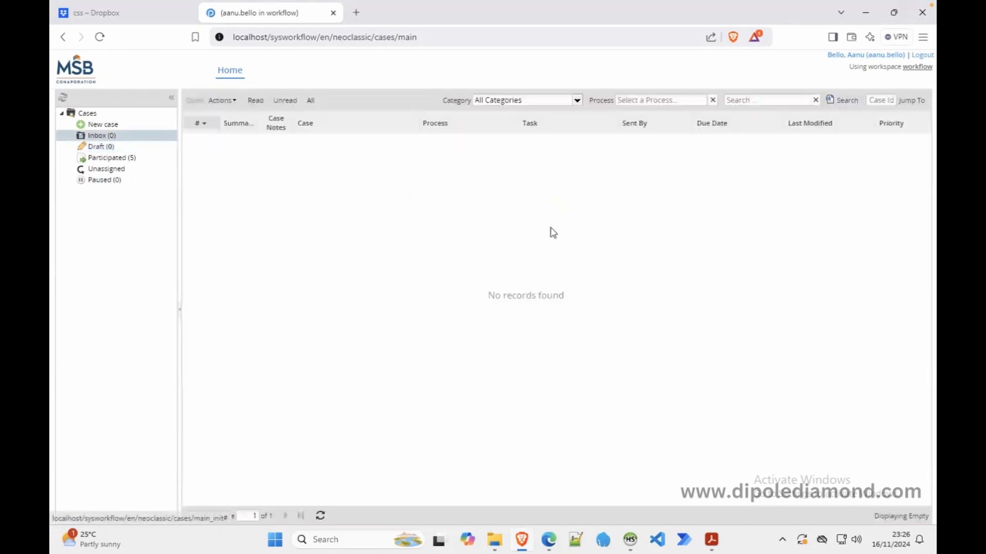
{"action": "left_click", "coordinate": [926, 57]}
Check the Supervisors members, then log in as the first supervisor, view Unassigned cases, and log out
{"action": "left_click", "coordinate": [548, 539]}
{"action": "left_click", "coordinate": [446, 14]}
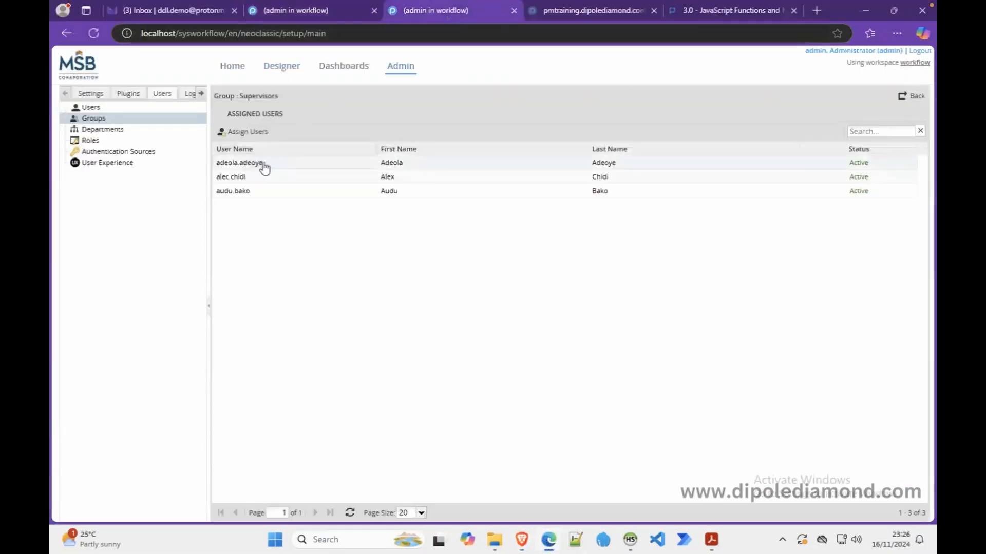
{"action": "left_click", "coordinate": [522, 540]}
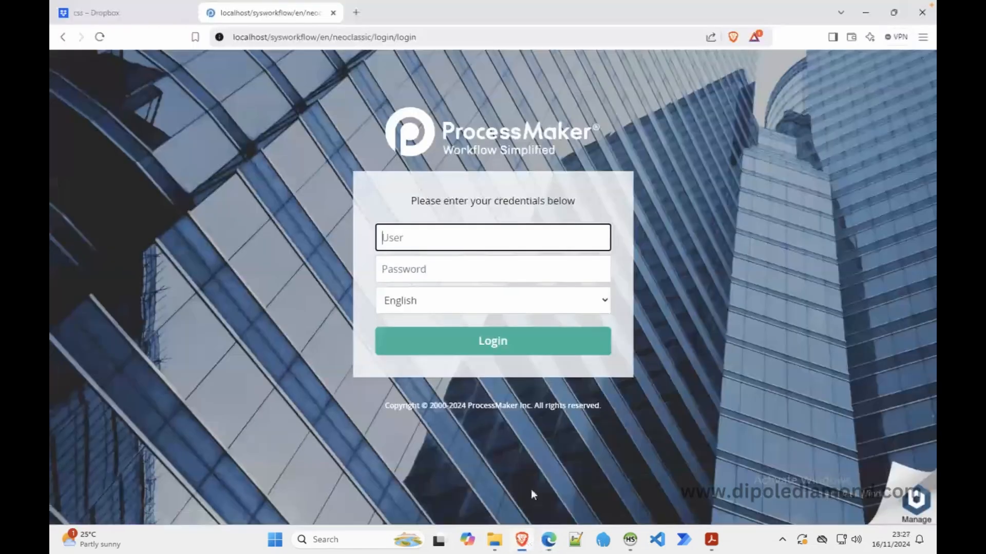
{"action": "key", "text": "Tab"}
{"action": "type", "text": "••••••"}
{"action": "key", "text": "Return"}
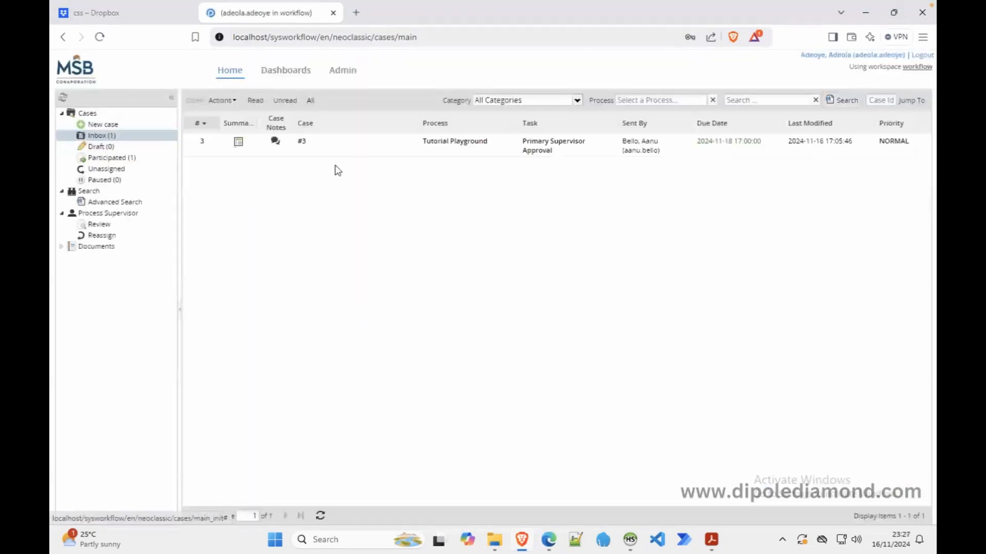
{"action": "left_click", "coordinate": [126, 170]}
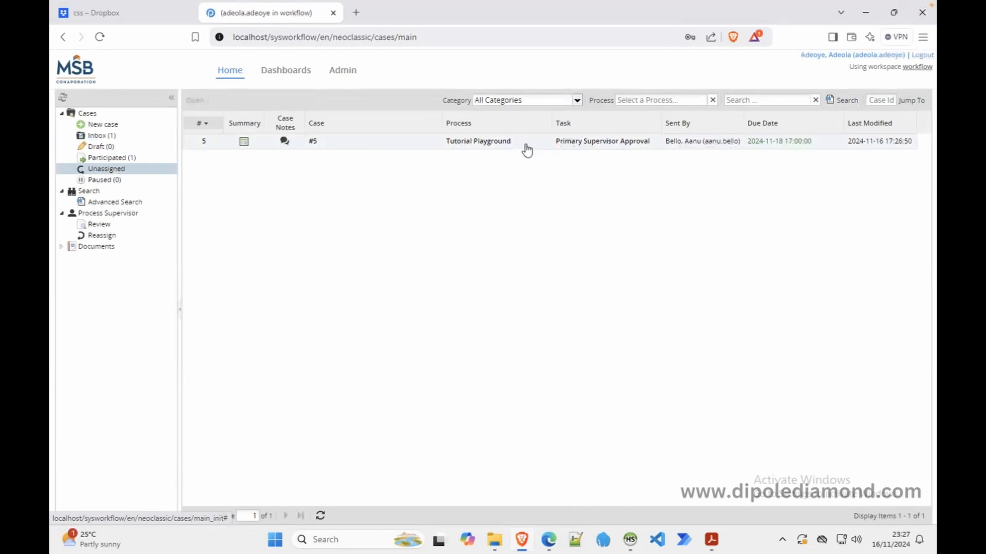
{"action": "left_click", "coordinate": [922, 56]}
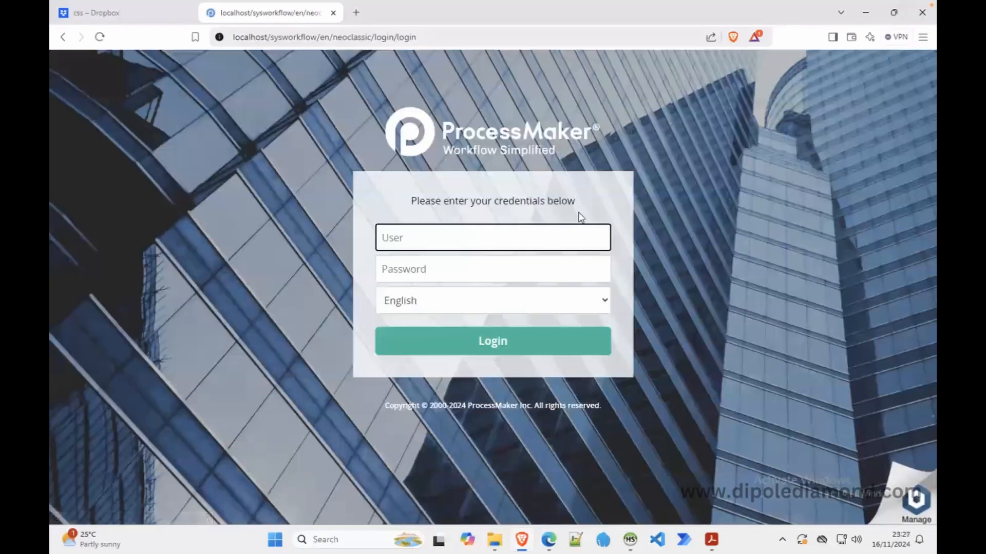
Log in as the second supervisor, view Unassigned cases in the inbox, and log out
{"action": "key", "text": "Tab"}
{"action": "type", "text": "*****"}
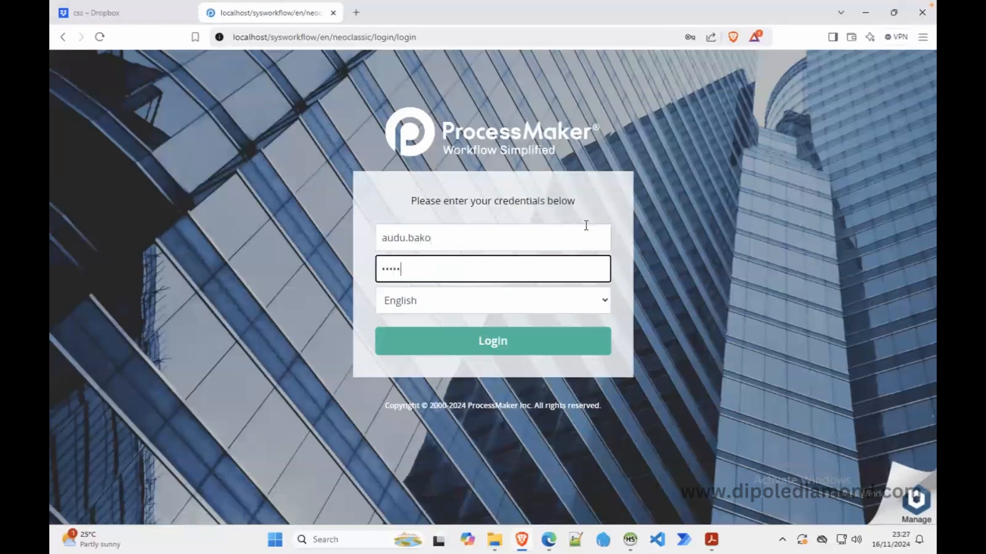
{"action": "left_click", "coordinate": [519, 336]}
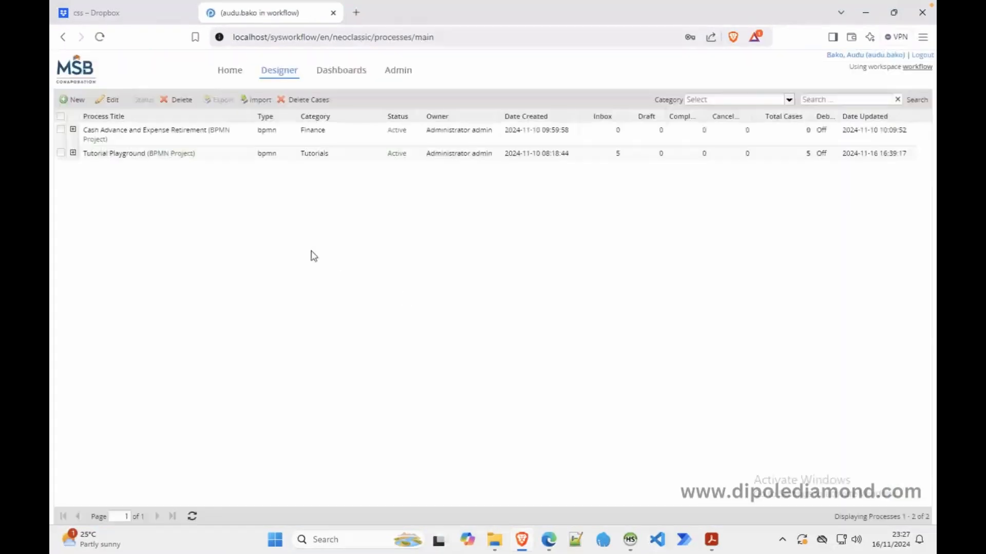
{"action": "left_click", "coordinate": [229, 70]}
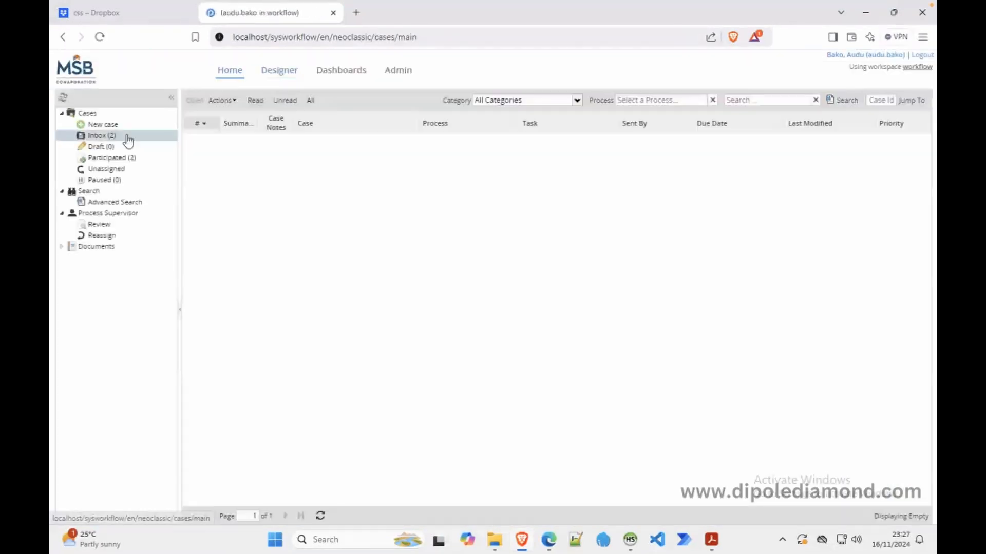
{"action": "left_click", "coordinate": [120, 170]}
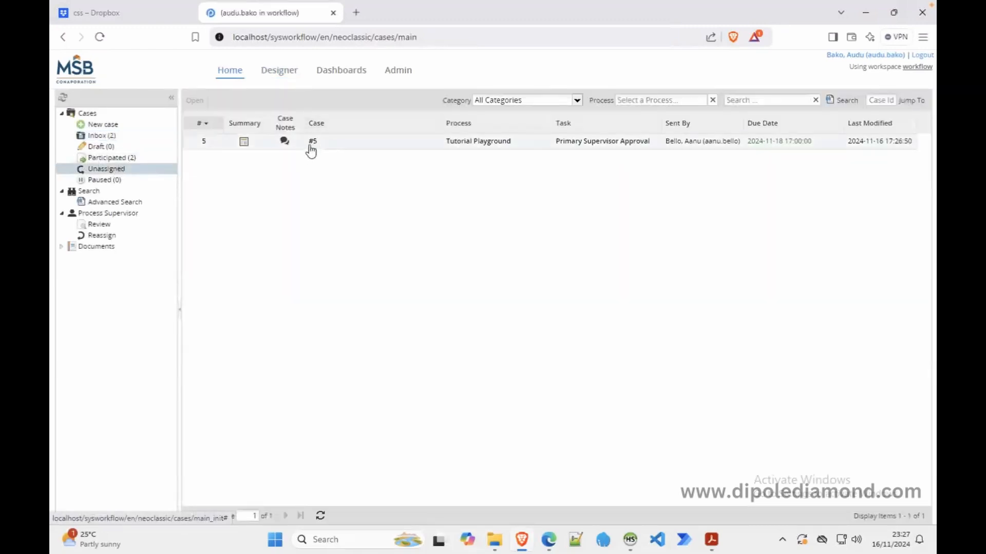
{"action": "left_click", "coordinate": [915, 56]}
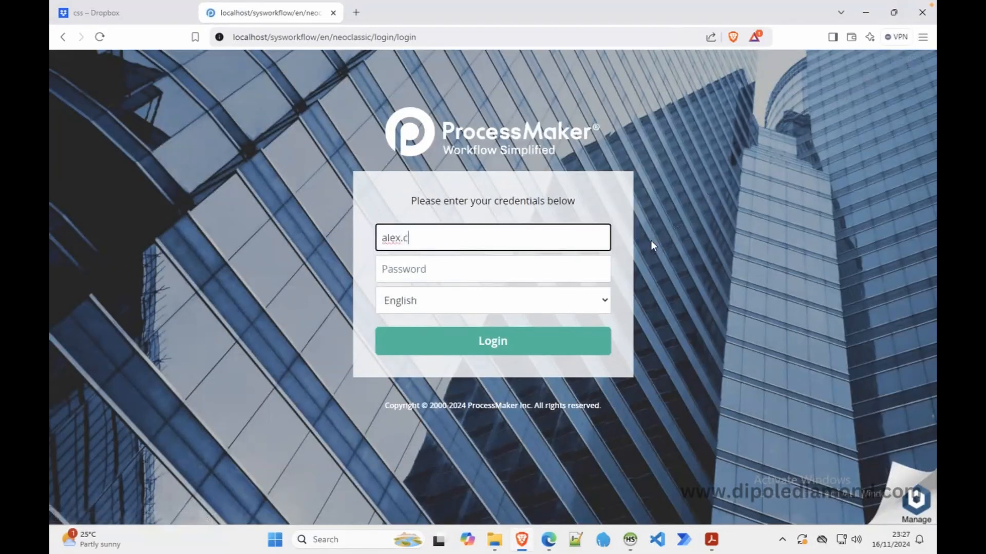
Try twice to log in as the third supervisor with the entered username and password
{"action": "key", "text": "Tab"}
{"action": "type", "text": "*****"}
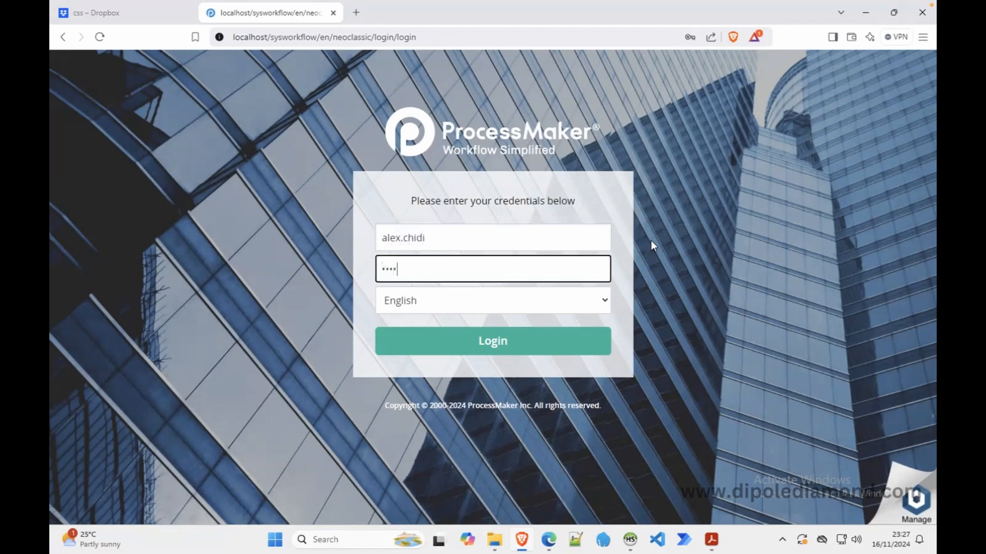
{"action": "left_click", "coordinate": [507, 343]}
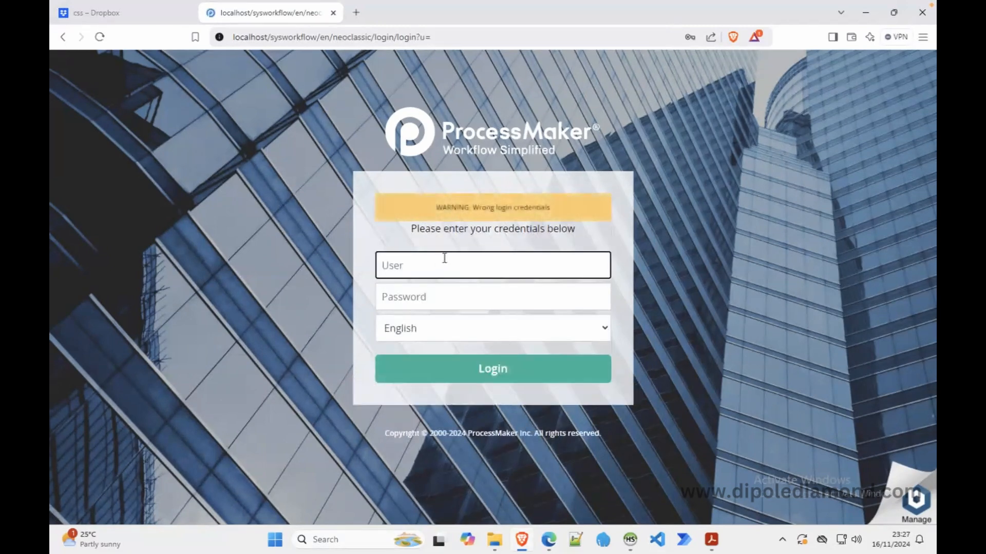
{"action": "key", "text": "Tab"}
{"action": "type", "text": "****"}
{"action": "key", "text": "Return"}
In Admin Users, edit the third supervisor's account, enter and confirm a new password, and save
{"action": "left_click", "coordinate": [548, 539]}
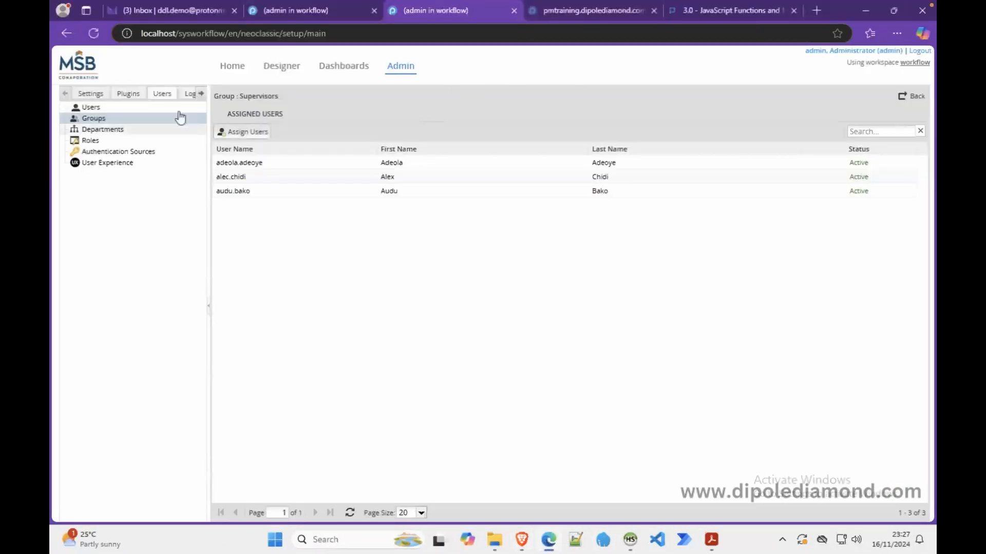
{"action": "left_click", "coordinate": [126, 109]}
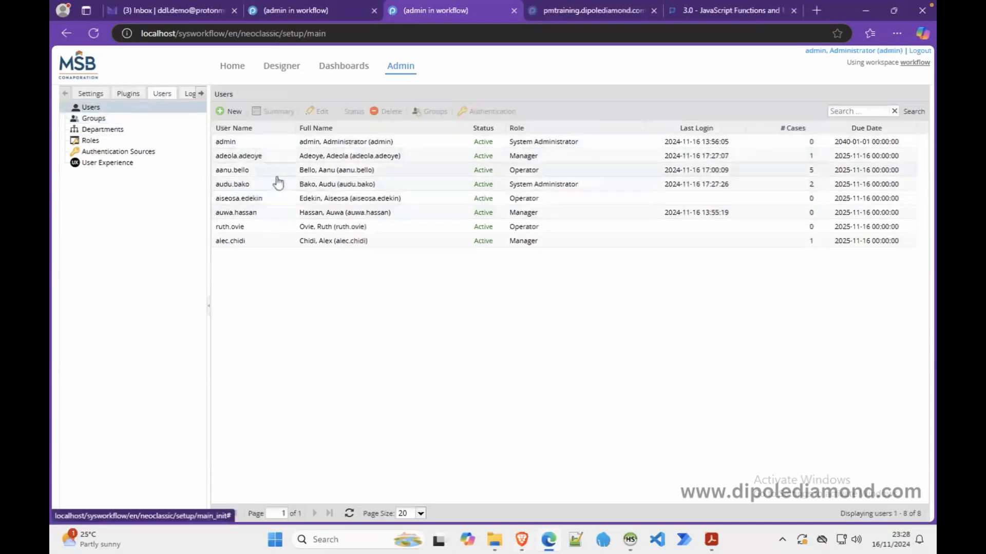
{"action": "left_click", "coordinate": [255, 241]}
{"action": "left_click", "coordinate": [320, 111]}
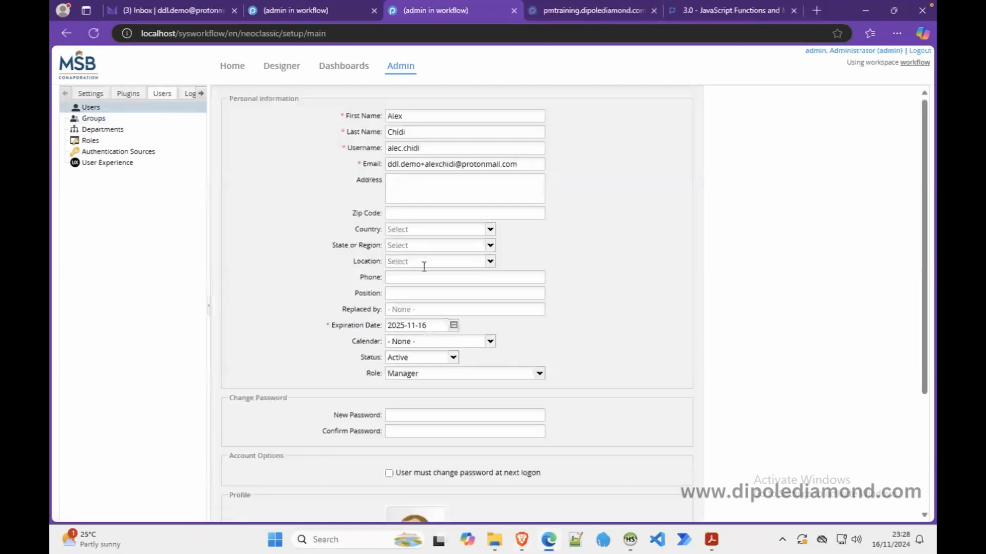
{"action": "scroll", "coordinate": [447, 334], "scroll_direction": "down", "scroll_amount": 5}
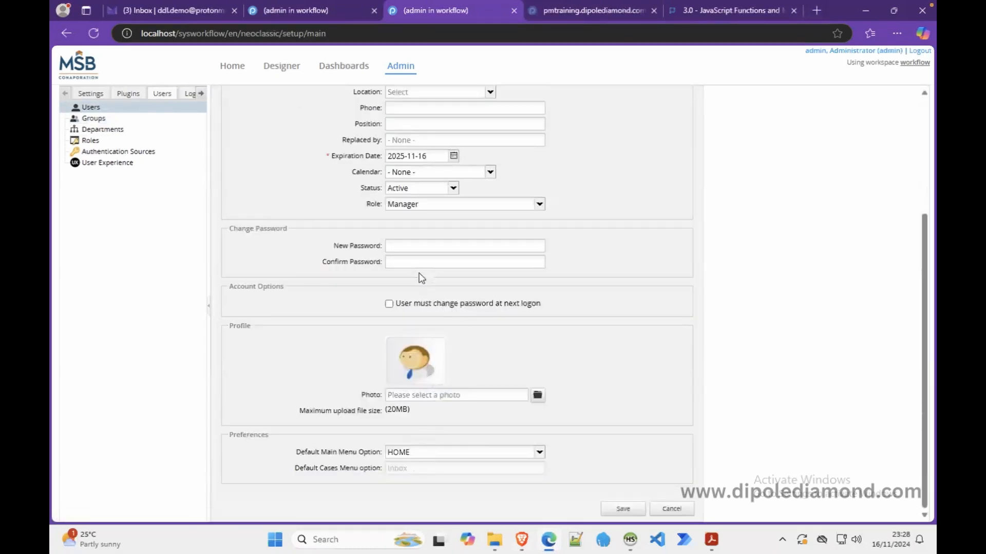
{"action": "left_click", "coordinate": [410, 247]}
{"action": "type", "text": "•••••"}
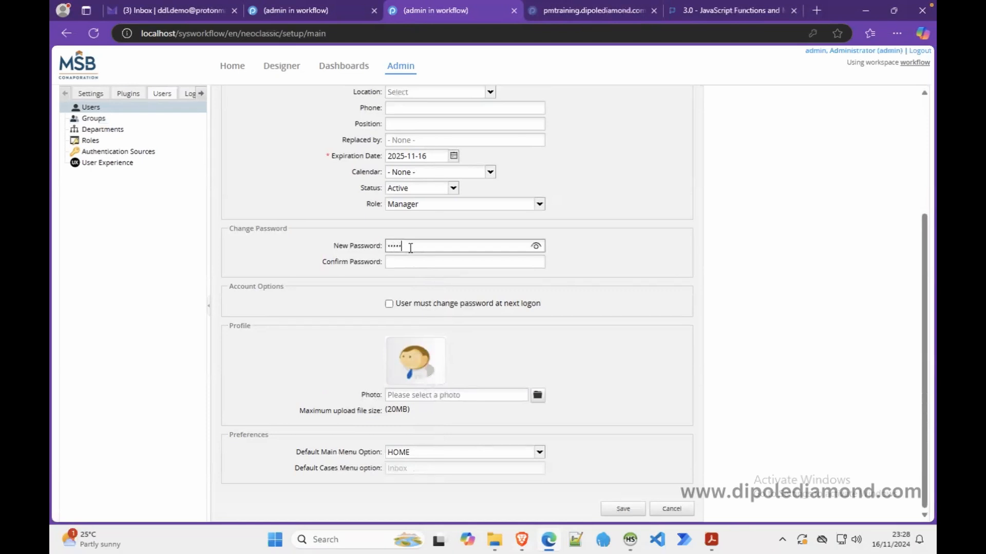
{"action": "key", "text": "Tab"}
{"action": "type", "text": "••••"}
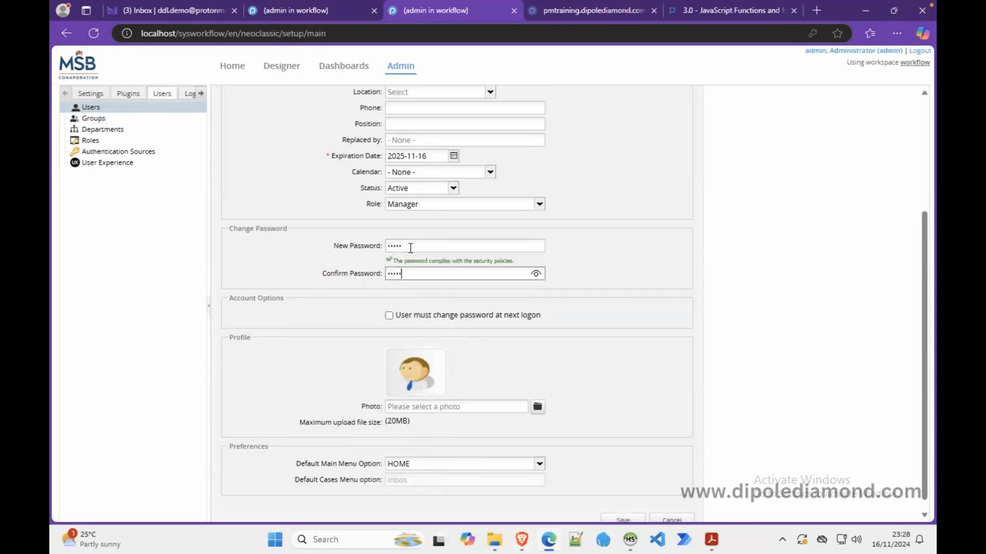
{"action": "scroll", "coordinate": [718, 434], "scroll_direction": "down", "scroll_amount": 1}
{"action": "left_click", "coordinate": [624, 509]}
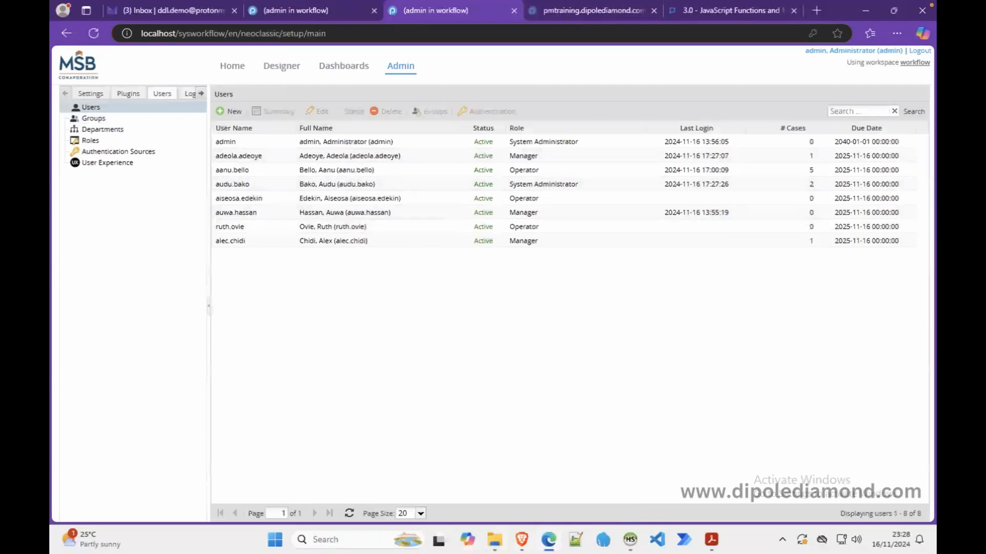
Attempt to sign in on the login page with the manager's username and a password
{"action": "left_click", "coordinate": [517, 543]}
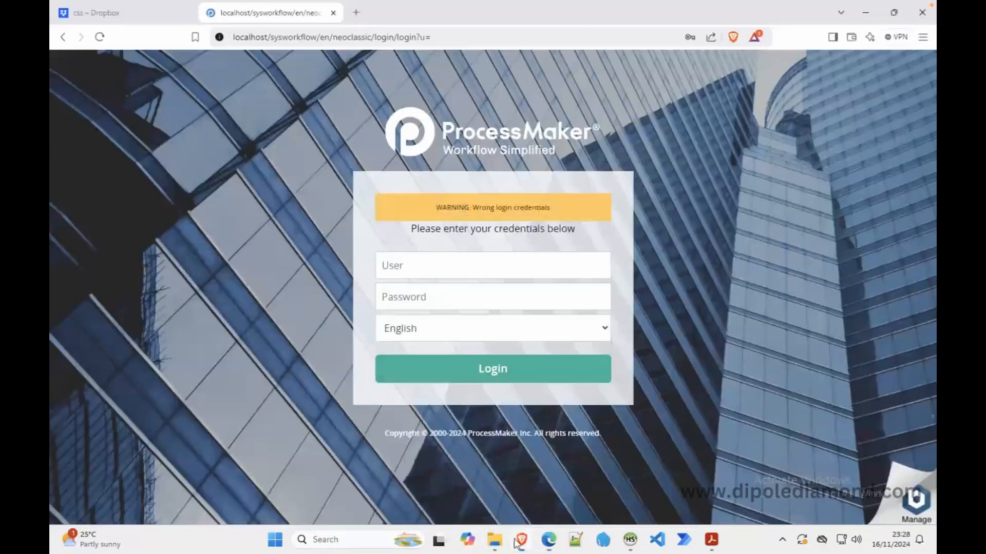
{"action": "left_click", "coordinate": [100, 37]}
{"action": "key", "text": "Tab"}
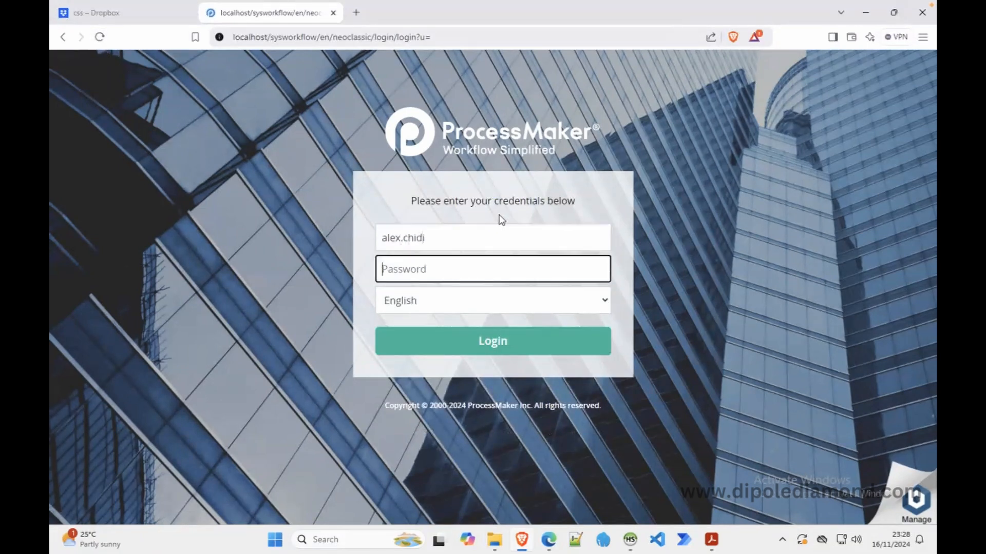
{"action": "type", "text": "admin"}
{"action": "key", "text": "Return"}
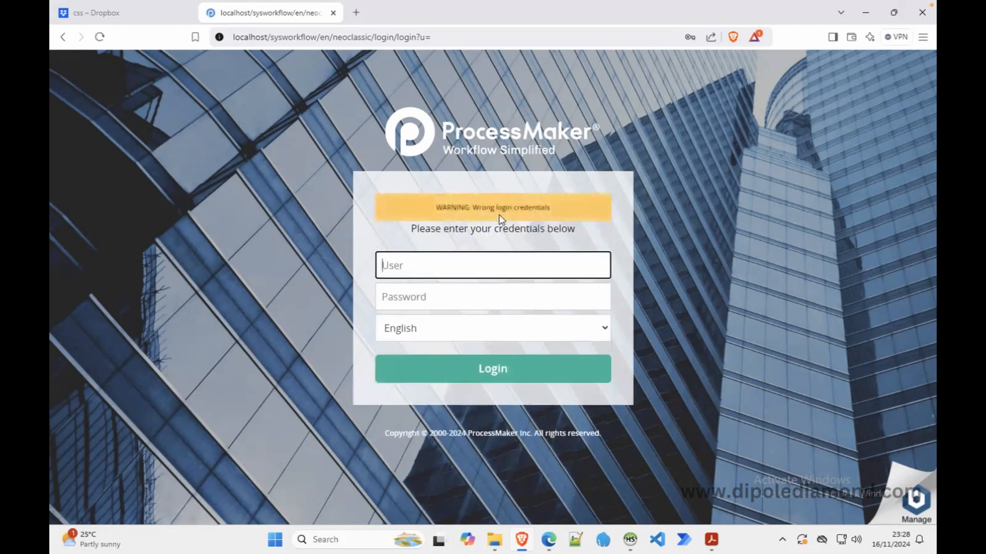
{"action": "type", "text": "alex"}
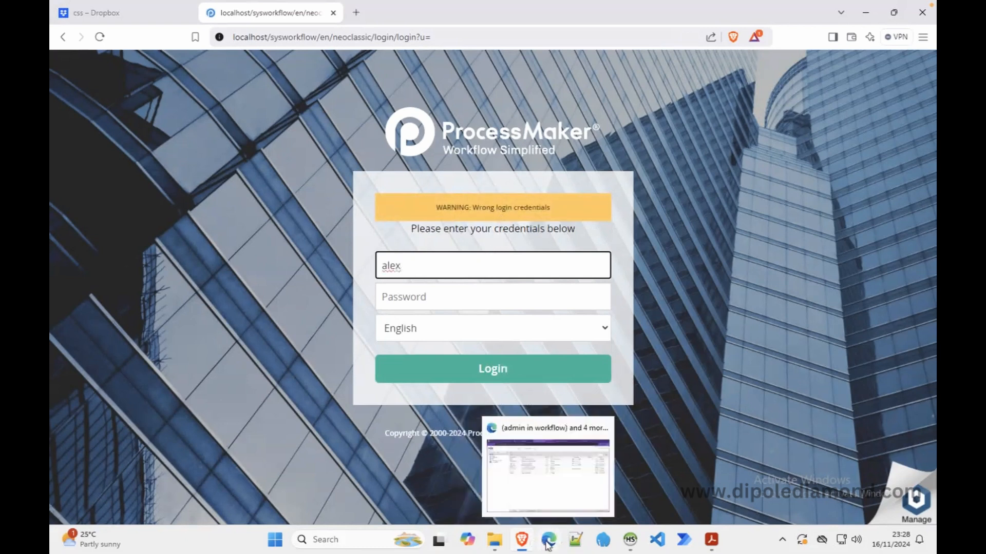
Edit the manager user, replace the wrong letter in the Username with 'x', and save
{"action": "left_click", "coordinate": [549, 544]}
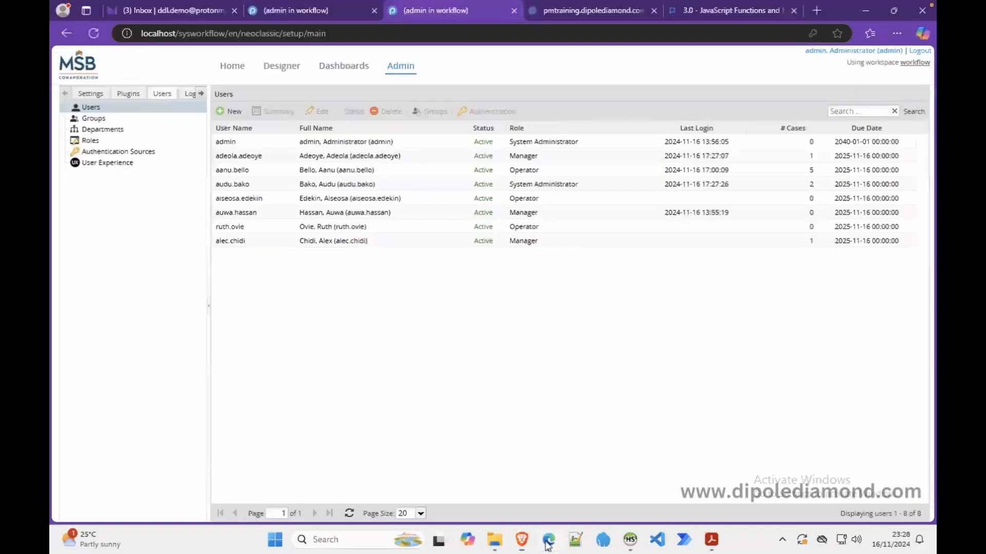
{"action": "left_click", "coordinate": [229, 241]}
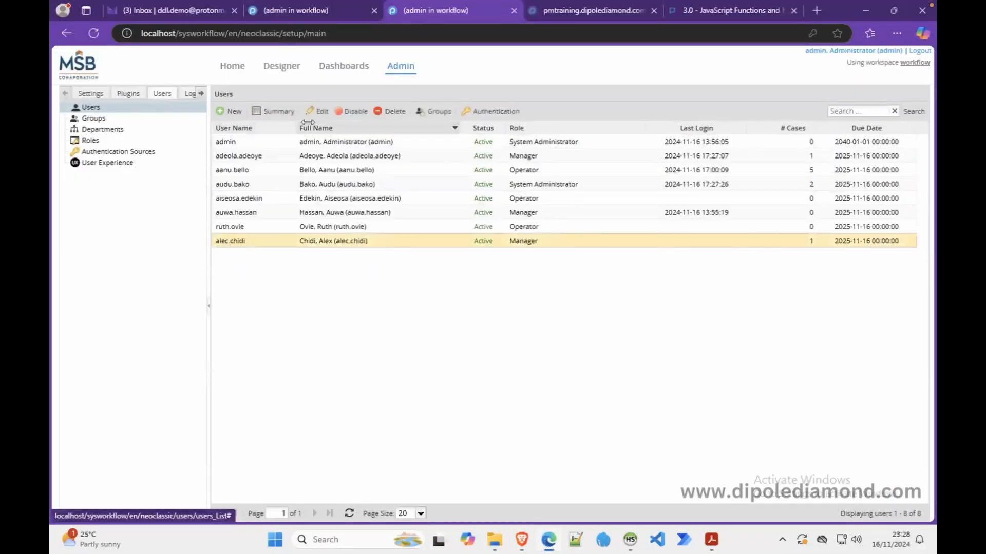
{"action": "left_click", "coordinate": [319, 112]}
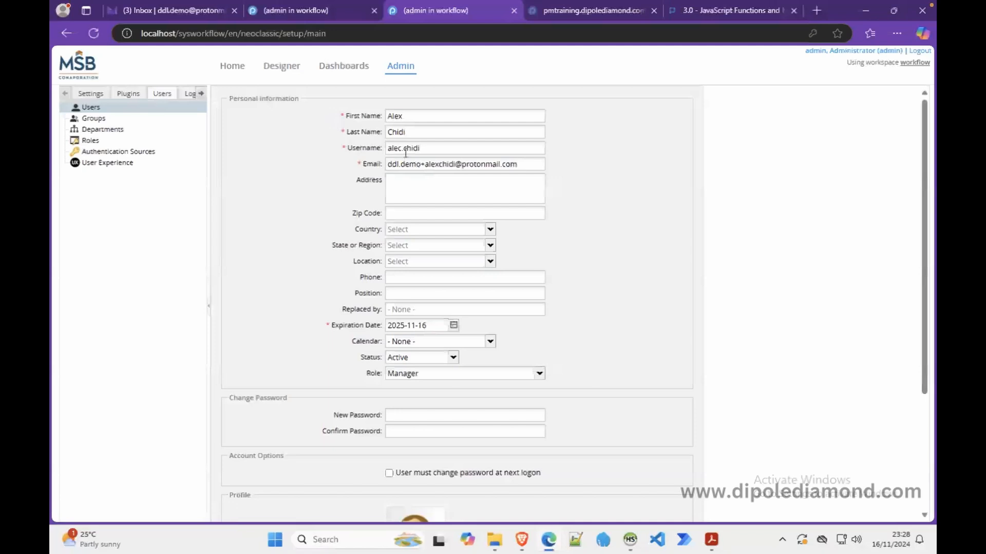
{"action": "left_click", "coordinate": [402, 150]}
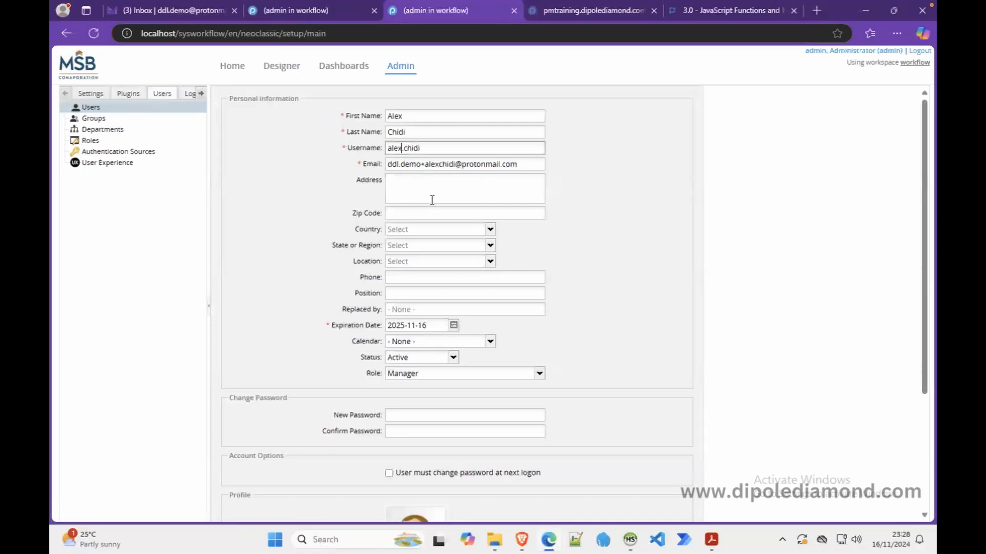
{"action": "key", "text": "BackSpace"}
{"action": "type", "text": "x"}
{"action": "scroll", "coordinate": [464, 362], "scroll_direction": "down", "scroll_amount": 1}
{"action": "scroll", "coordinate": [465, 362], "scroll_direction": "down", "scroll_amount": 3}
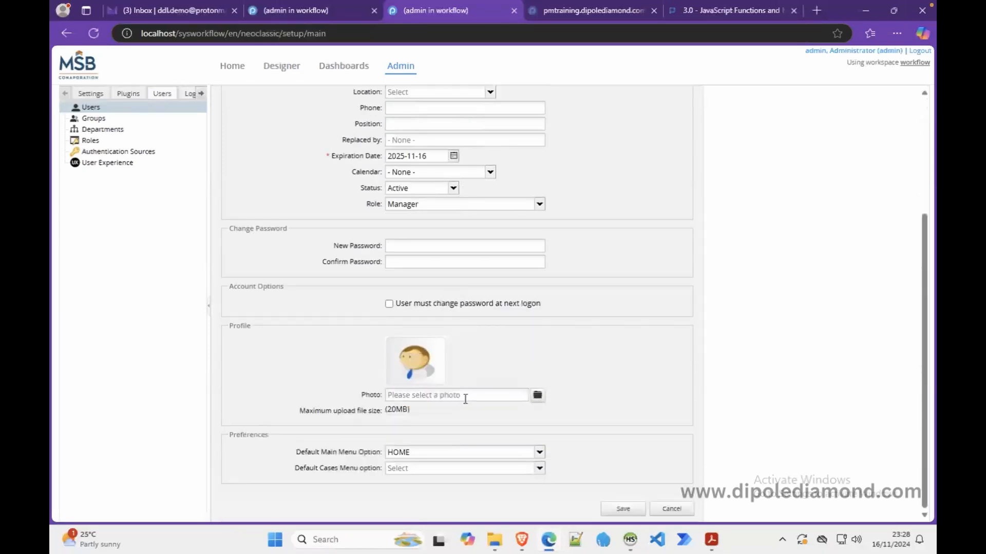
{"action": "left_click", "coordinate": [622, 509]}
Log in with the corrected manager username and its password, then open the Unassigned cases list
{"action": "left_click", "coordinate": [532, 538]}
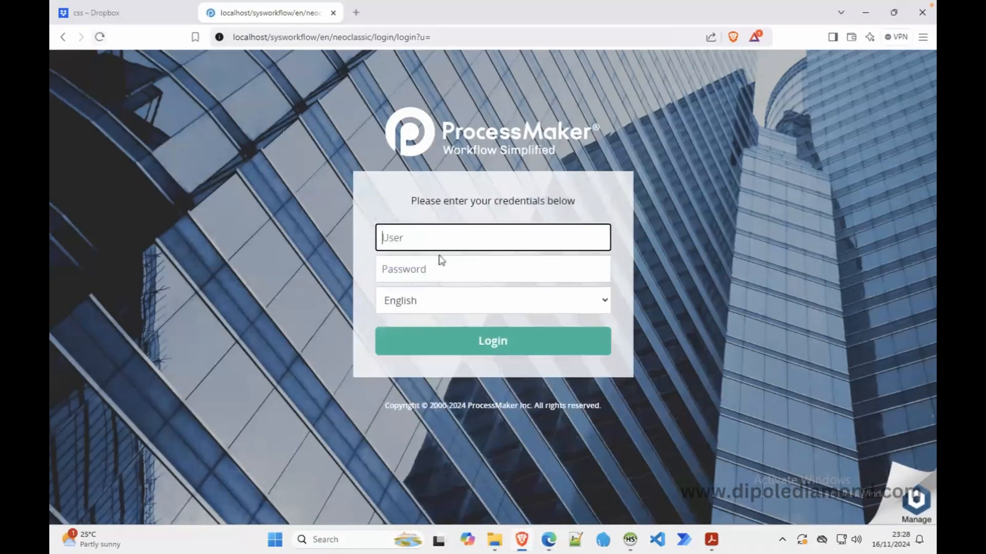
{"action": "key", "text": "Tab"}
{"action": "type", "text": "1234"}
{"action": "key", "text": "Return"}
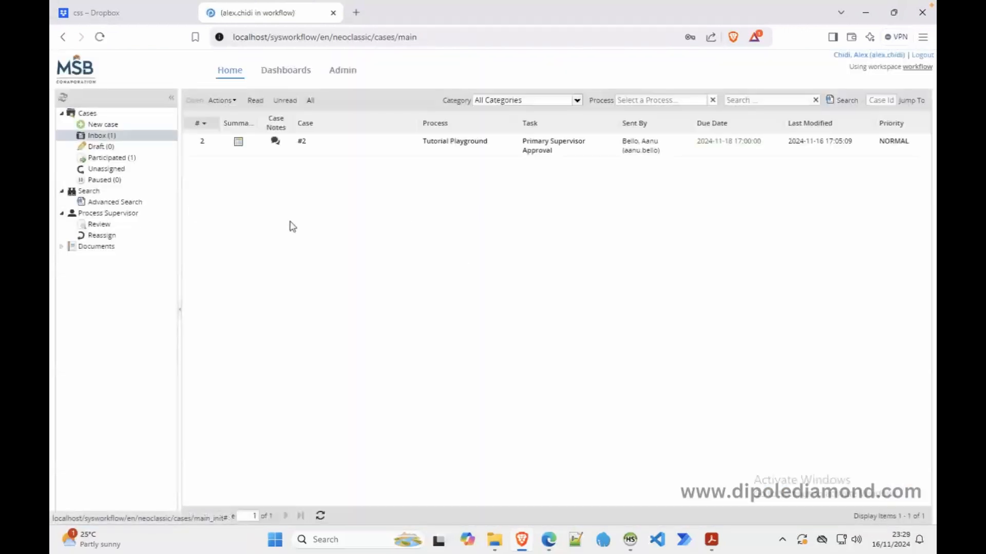
{"action": "left_click", "coordinate": [123, 169]}
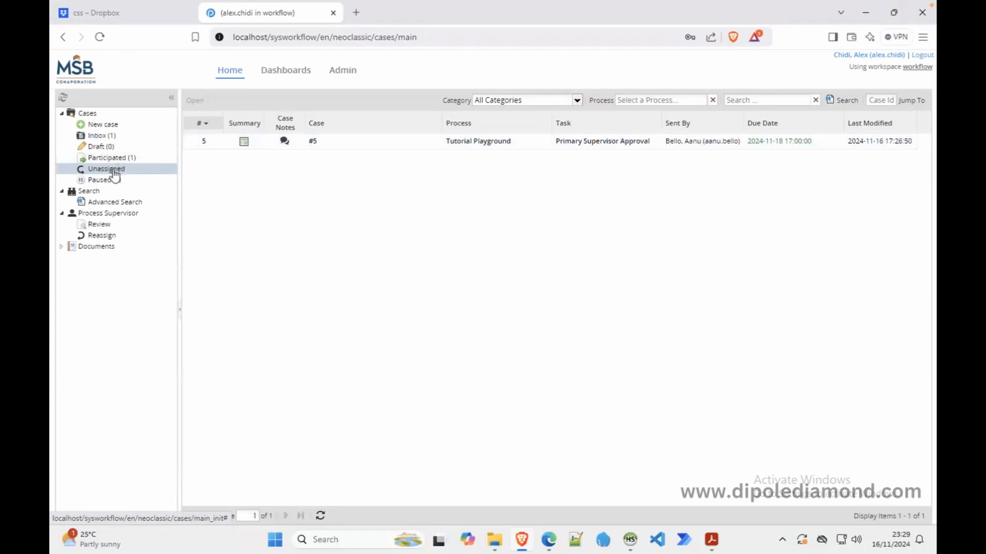
Open Primary Supervisor Approval's Assignment Rules in the designer, then go to the admin Users tab
{"action": "left_click", "coordinate": [549, 549]}
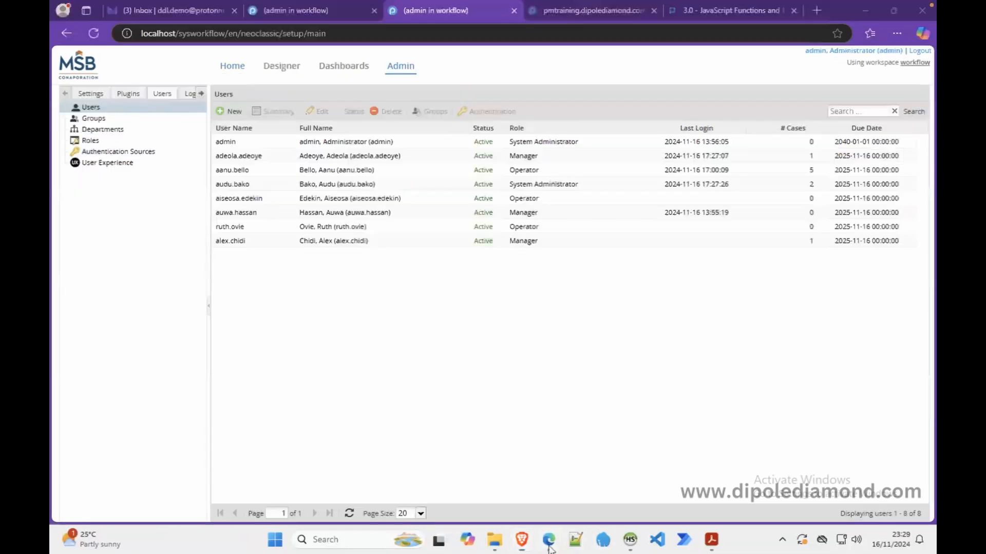
{"action": "left_click", "coordinate": [319, 12]}
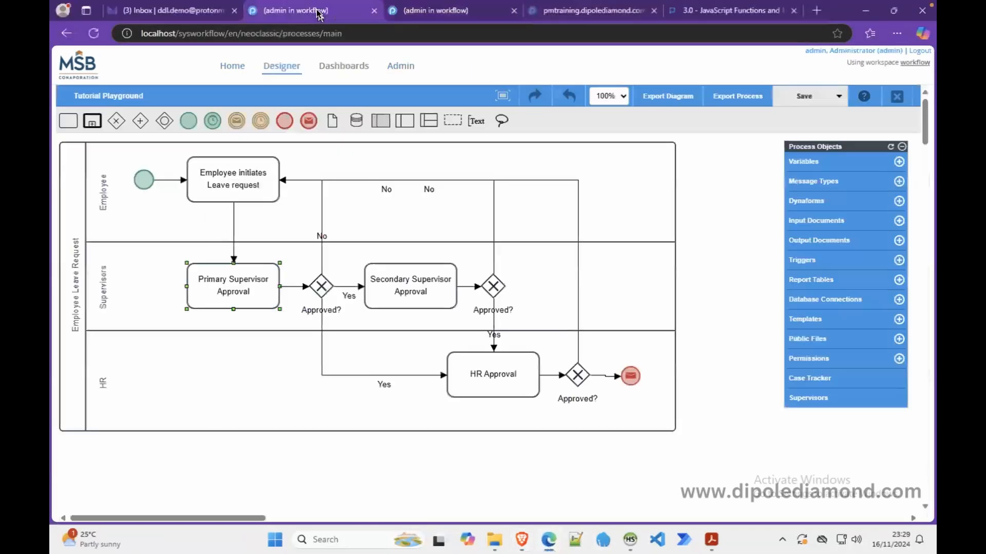
{"action": "right_click", "coordinate": [241, 287]}
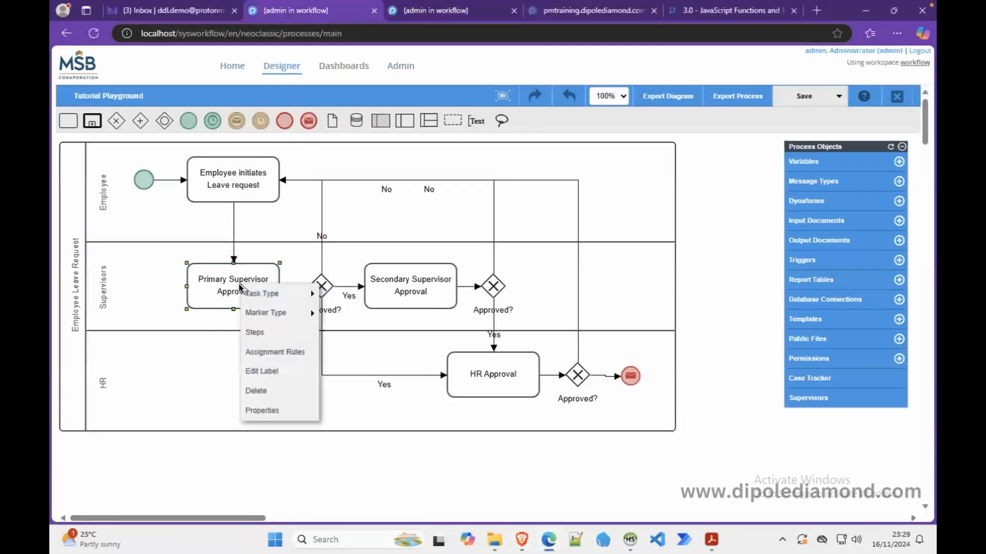
{"action": "left_click", "coordinate": [279, 353]}
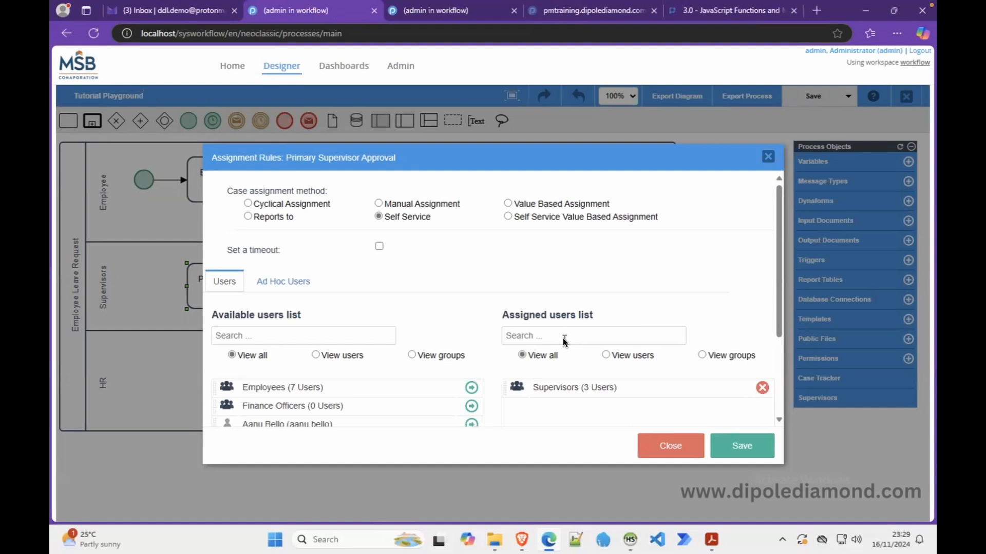
{"action": "left_click", "coordinate": [445, 17]}
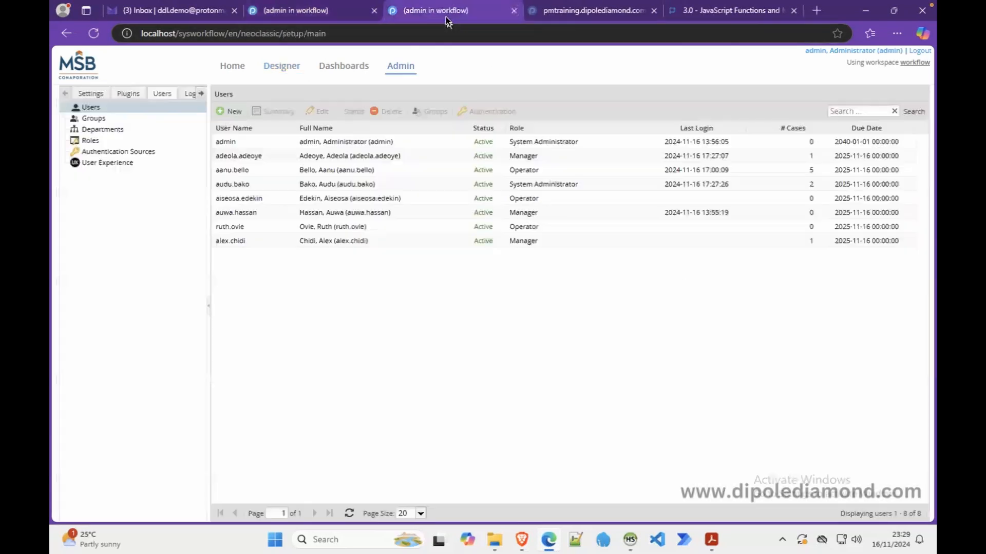
Check the Supervisors group's three active members, then go back to the supervisor's cases window
{"action": "left_click", "coordinate": [143, 118]}
{"action": "left_click", "coordinate": [250, 170]}
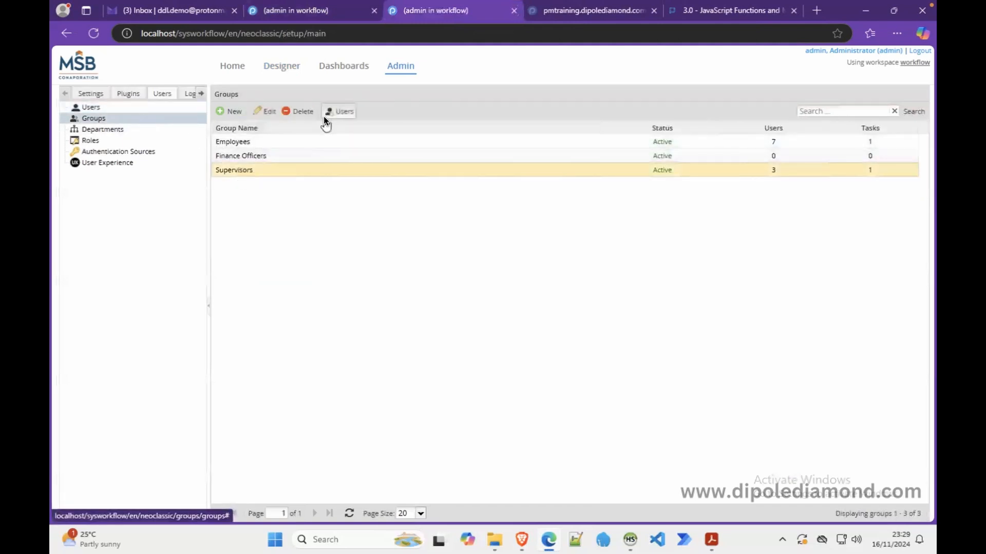
{"action": "left_click", "coordinate": [339, 111]}
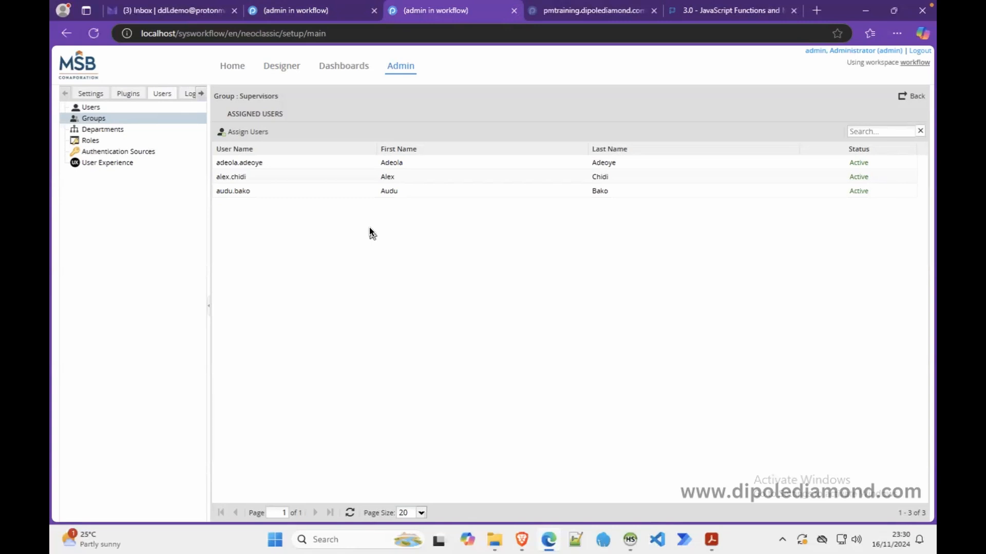
{"action": "left_click", "coordinate": [521, 540]}
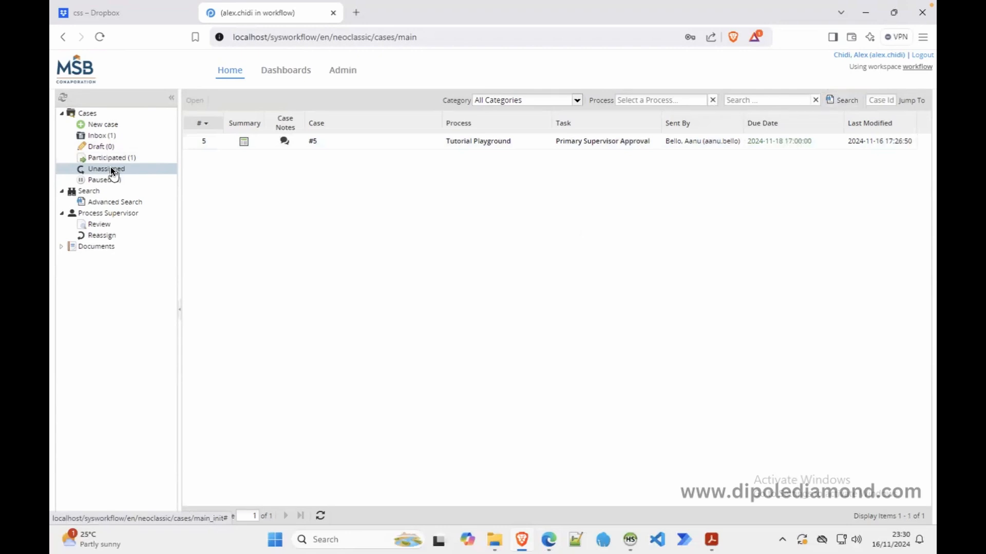
Claim case #5, which stops with a routing rule error, then return to the admin's browser
{"action": "double_click", "coordinate": [335, 141]}
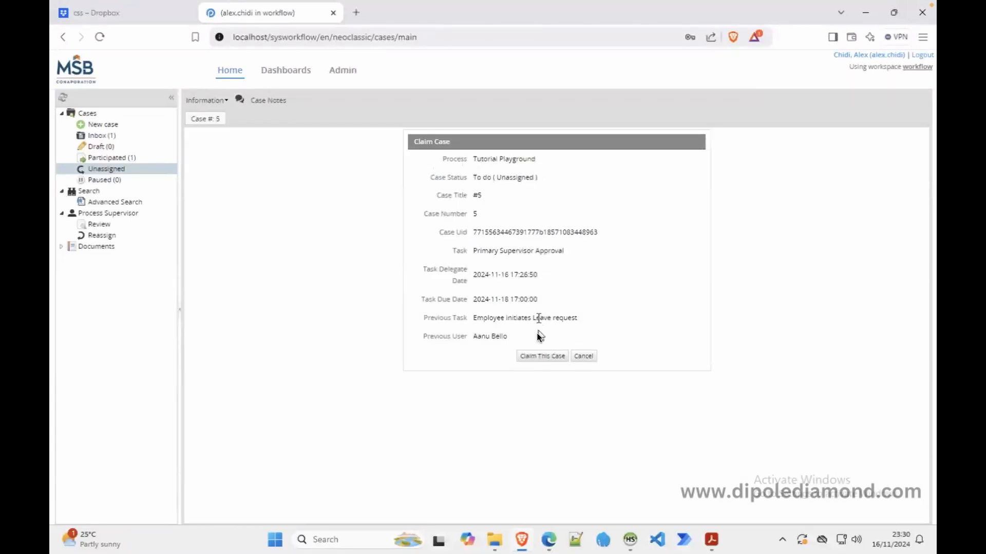
{"action": "left_click", "coordinate": [535, 353]}
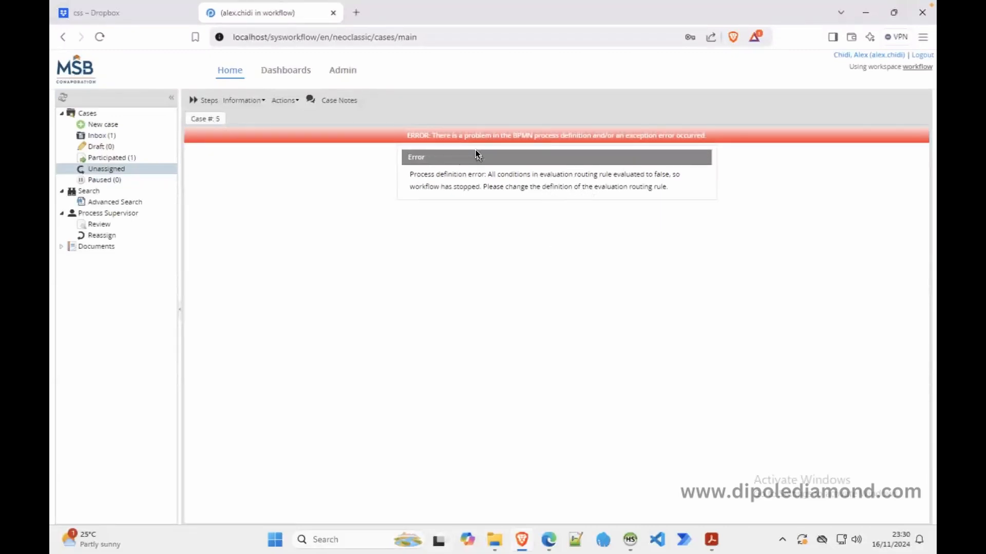
{"action": "left_click", "coordinate": [548, 539]}
Inspect the first Approved? gateway's routing rules and close them without saving
{"action": "left_click", "coordinate": [334, 12]}
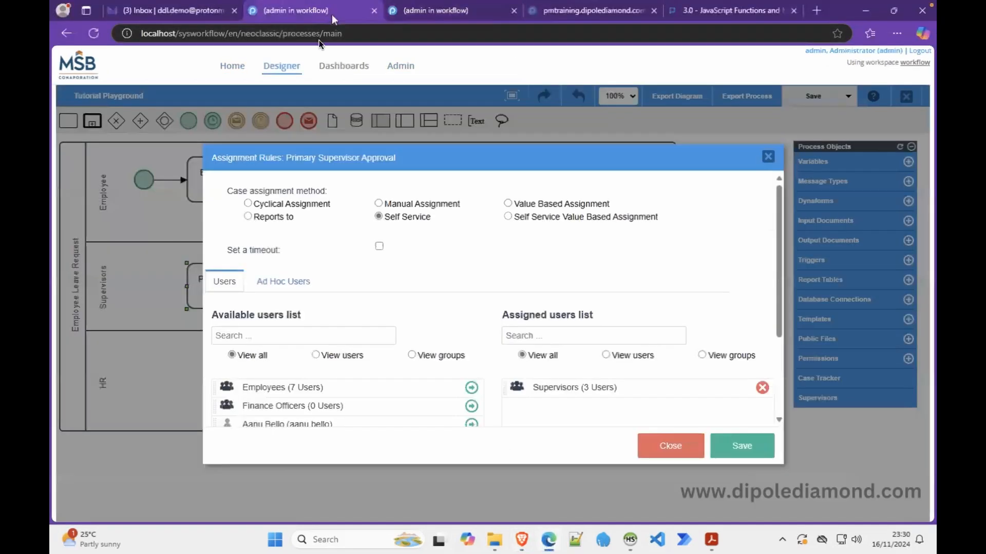
{"action": "left_click", "coordinate": [768, 157]}
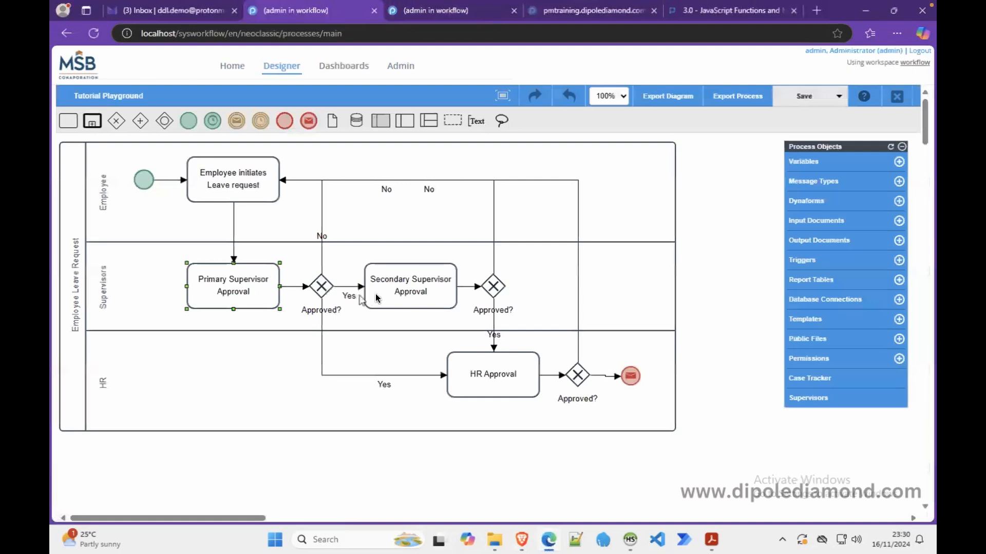
{"action": "right_click", "coordinate": [326, 289]}
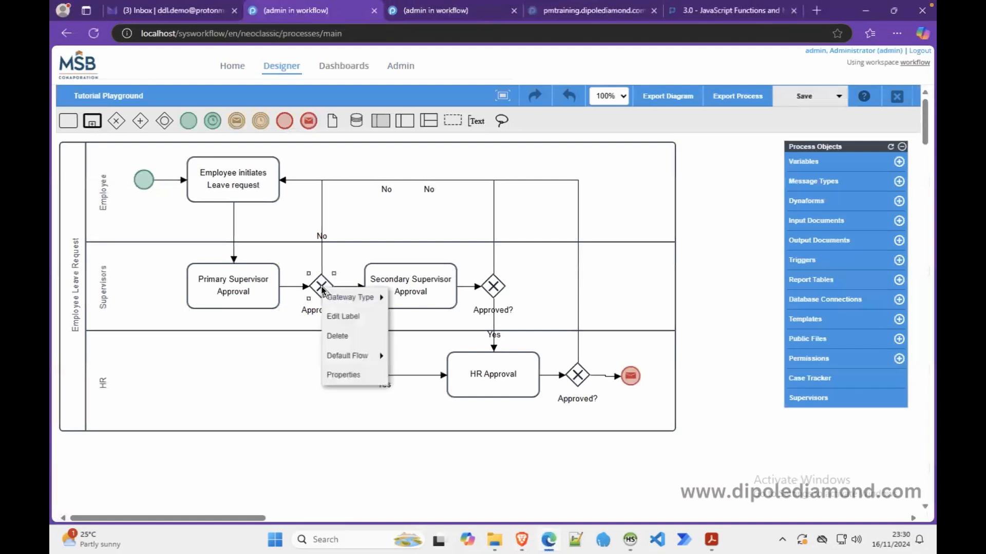
{"action": "left_click", "coordinate": [353, 374]}
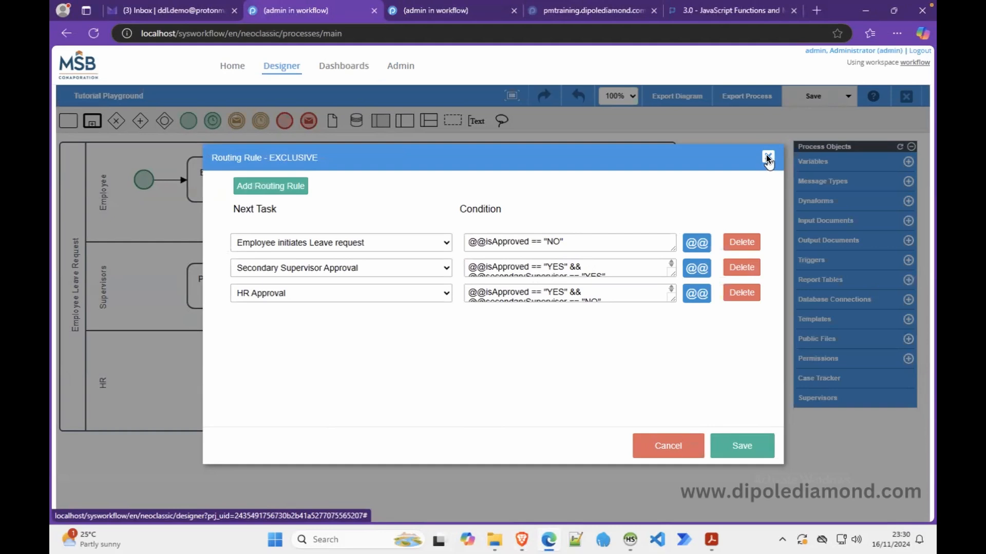
{"action": "left_click", "coordinate": [672, 446]}
Add Form A as the first step of the Primary Supervisor Approval task
{"action": "right_click", "coordinate": [237, 285]}
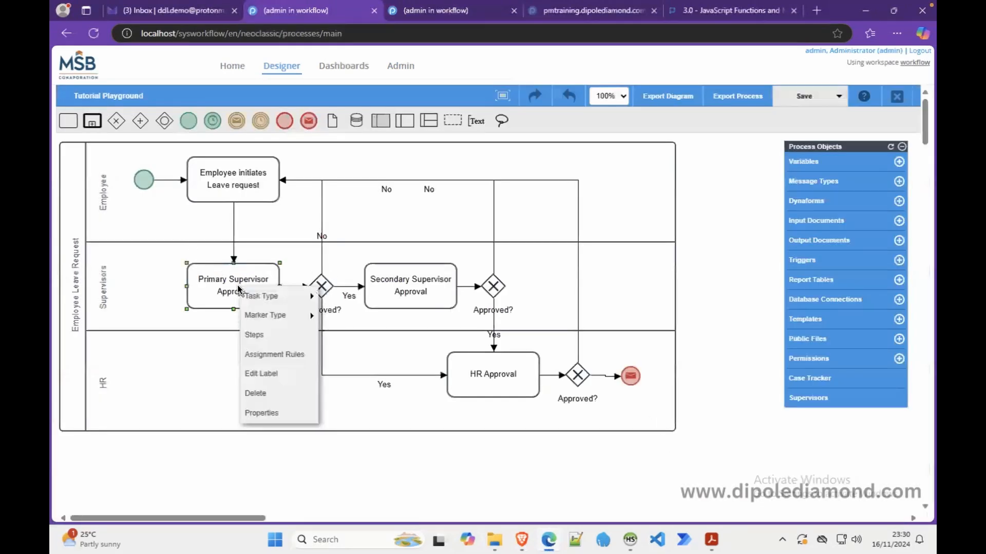
{"action": "left_click", "coordinate": [279, 337]}
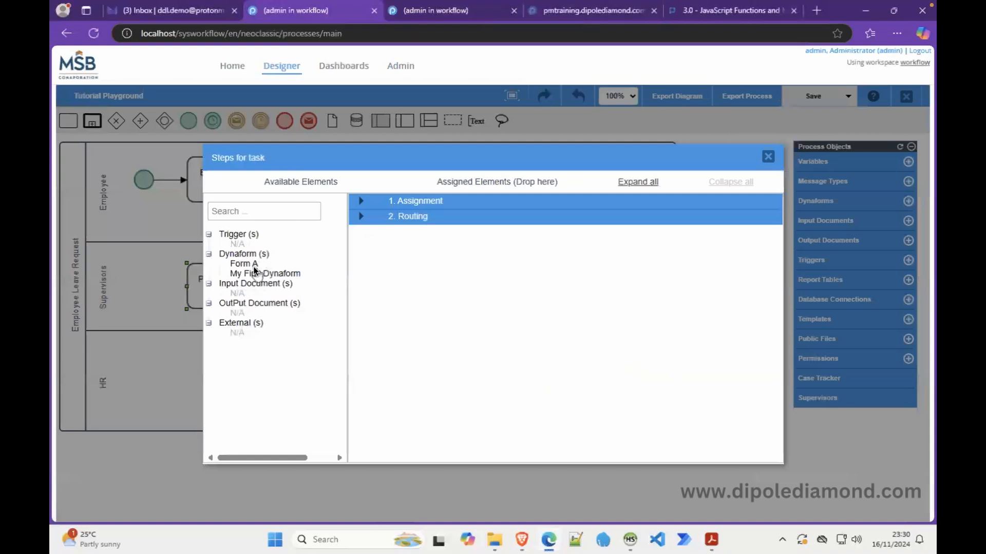
{"action": "left_click_drag", "start_coordinate": [250, 264], "coordinate": [461, 233]}
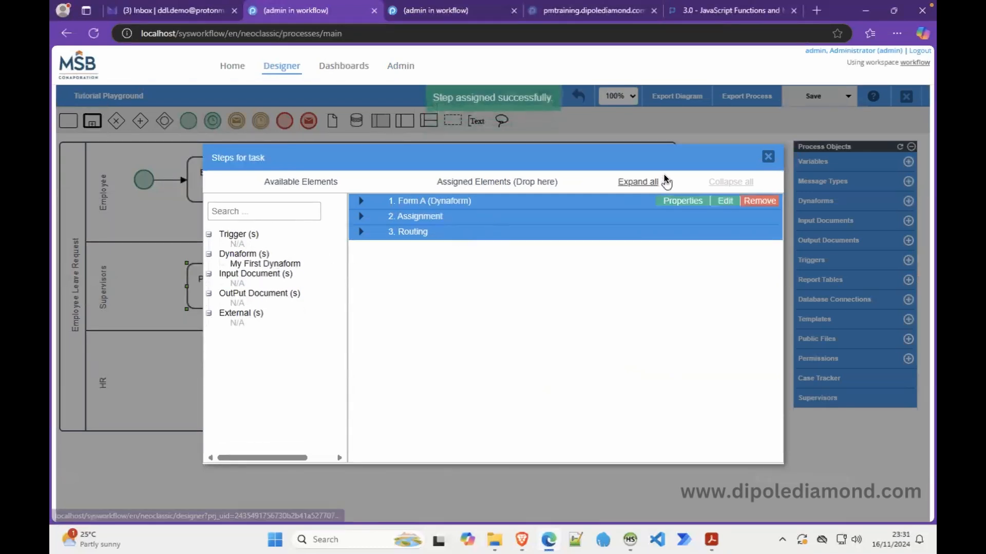
{"action": "left_click", "coordinate": [767, 157]}
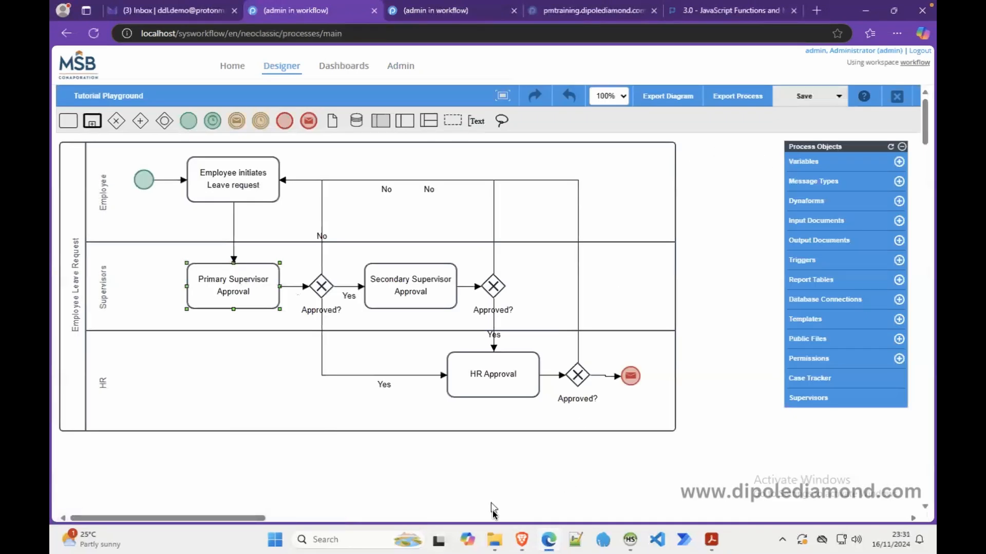
{"action": "left_click", "coordinate": [523, 538]}
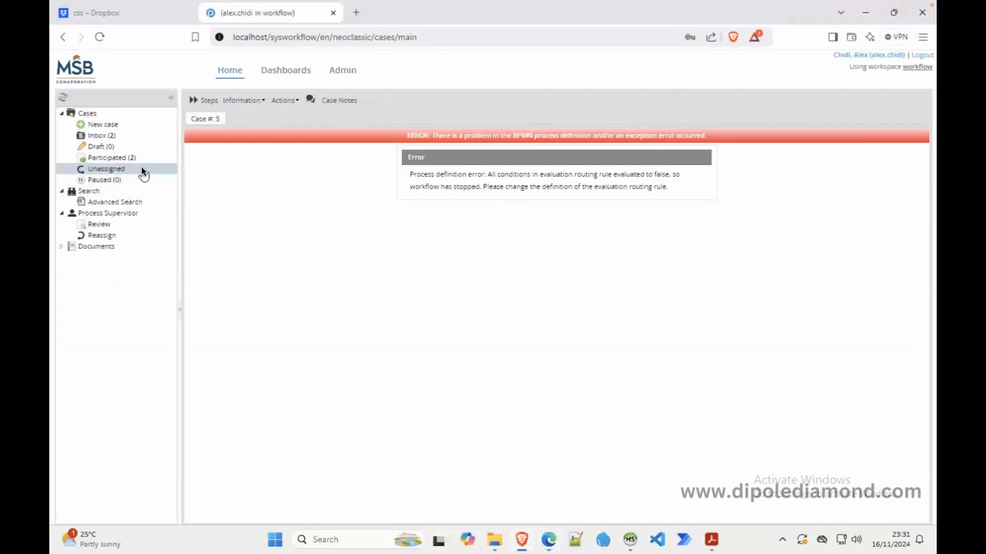
Open case #5 from the Inbox as the Employee Leave Request form, ending on the empty Unassigned list
{"action": "left_click", "coordinate": [115, 168]}
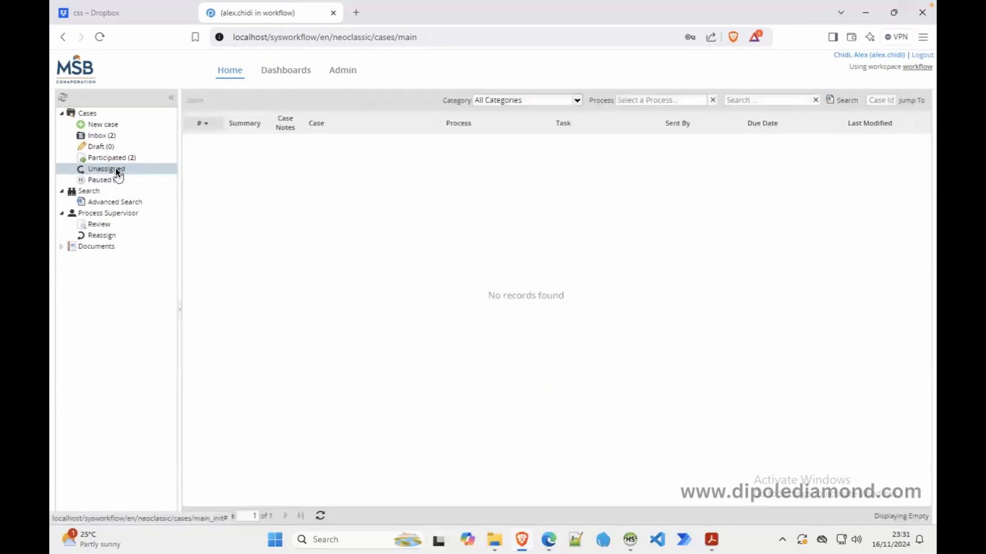
{"action": "left_click", "coordinate": [106, 135]}
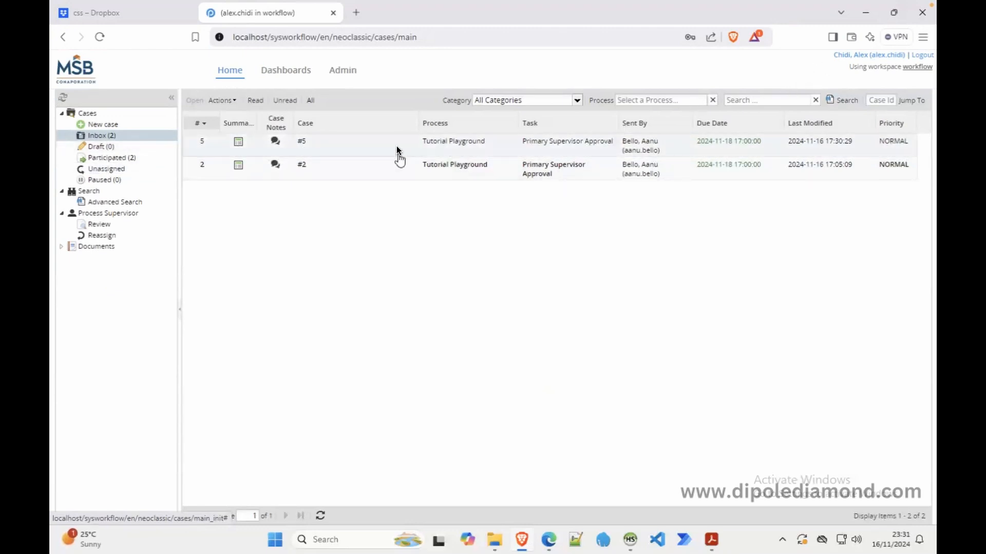
{"action": "double_click", "coordinate": [362, 147]}
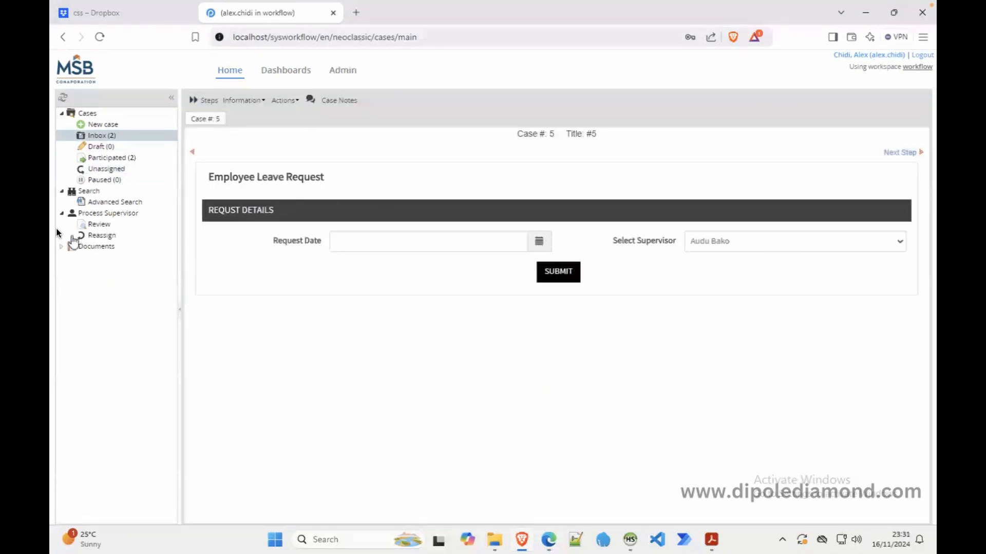
{"action": "left_click", "coordinate": [116, 168]}
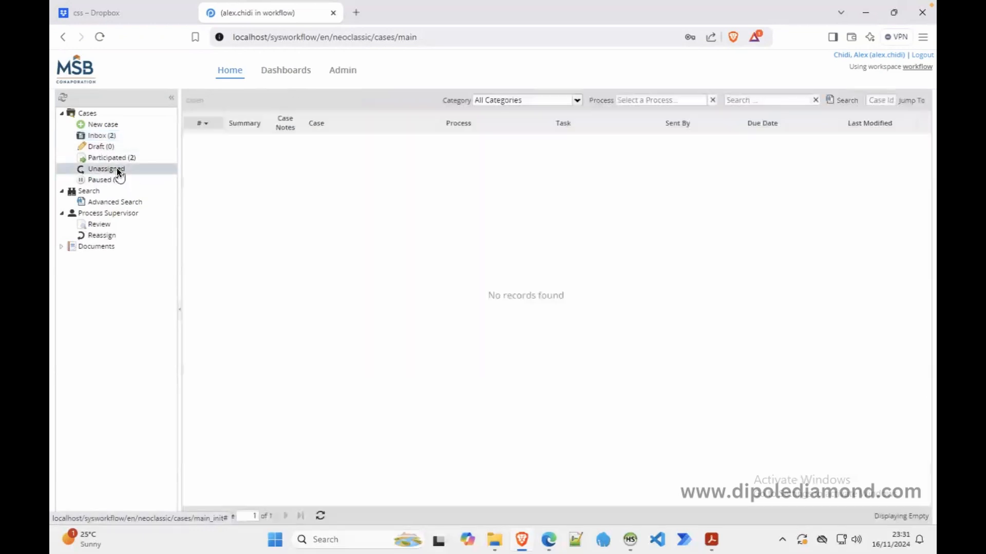
{"action": "left_click", "coordinate": [102, 132]}
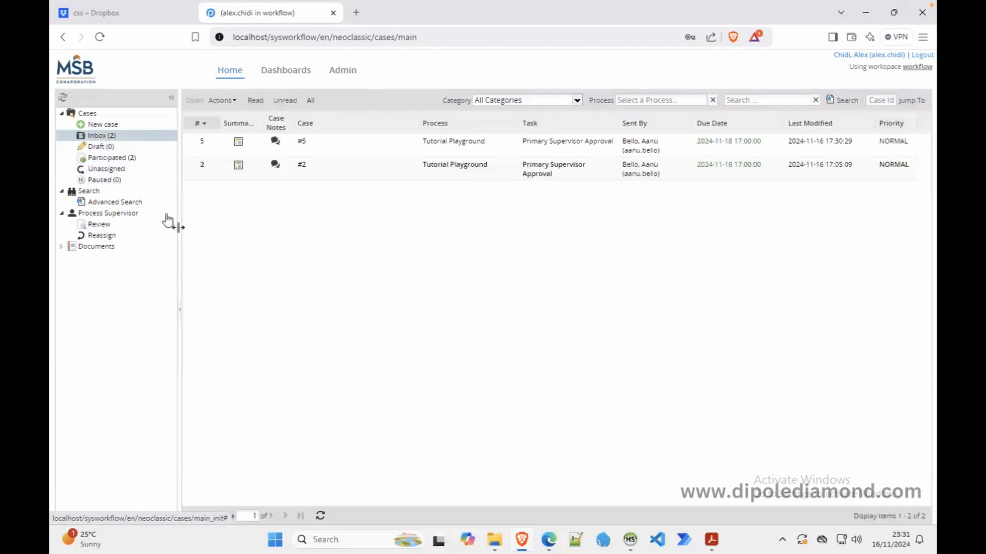
{"action": "left_click", "coordinate": [117, 170]}
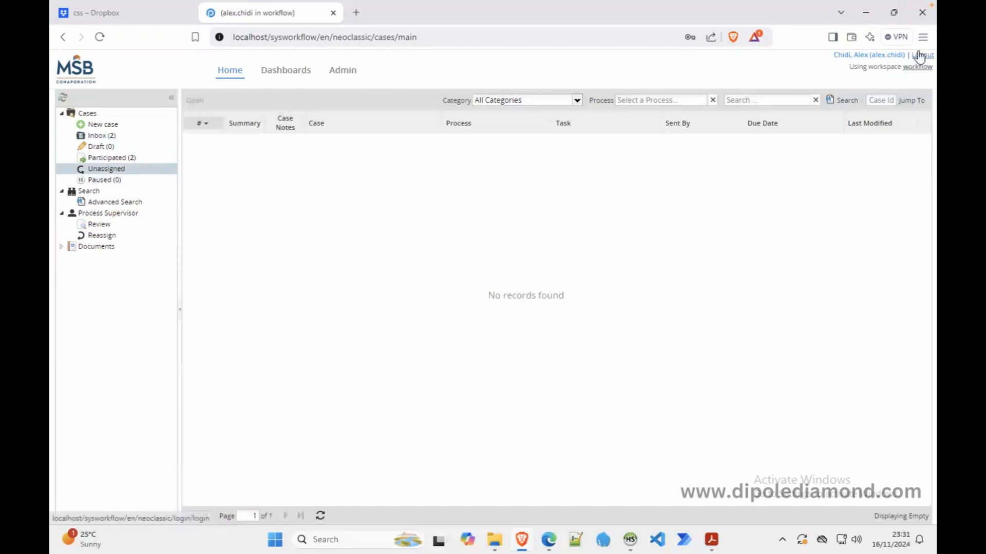
Log out and sign in as another supervisor with that user's username and password
{"action": "left_click", "coordinate": [915, 55]}
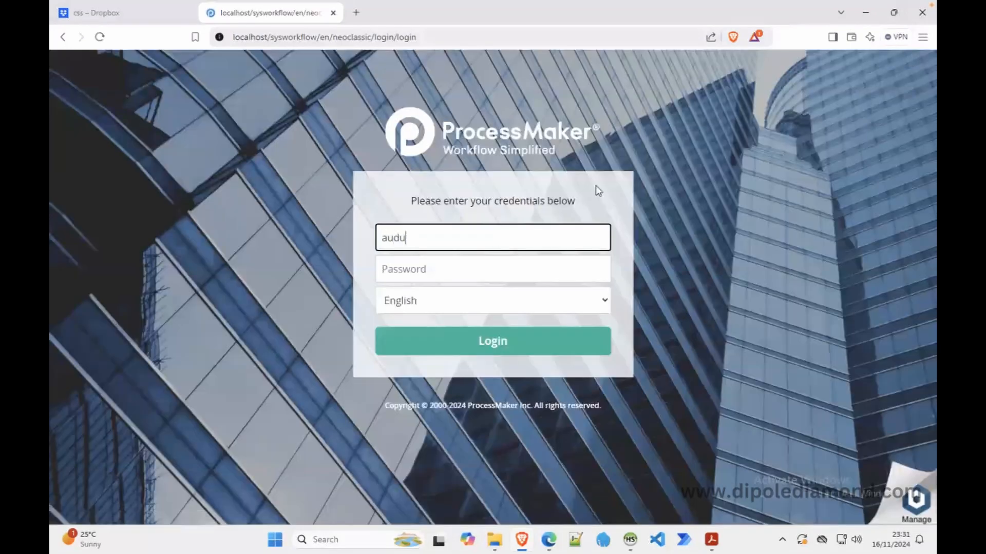
{"action": "key", "text": "Tab"}
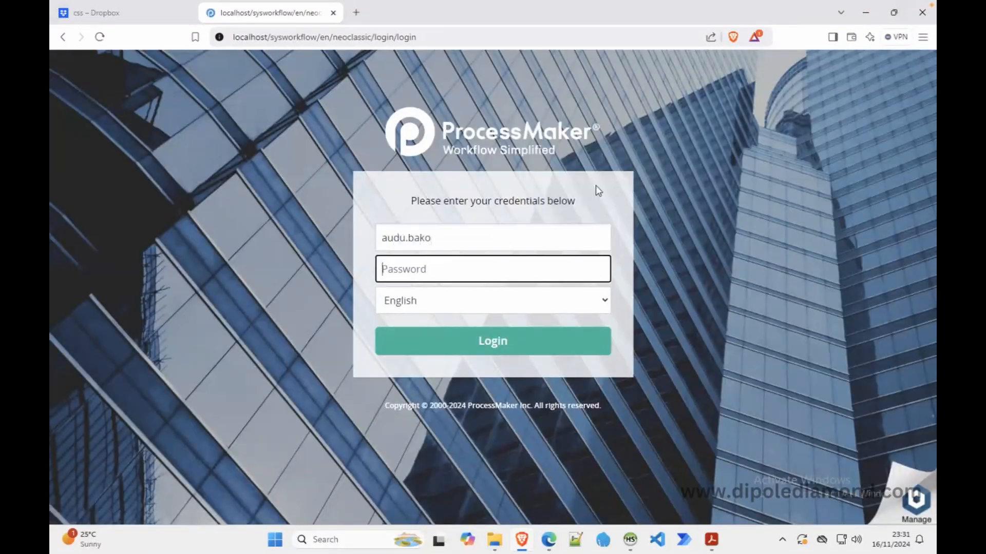
{"action": "type", "text": "•••"}
{"action": "key", "text": "Return"}
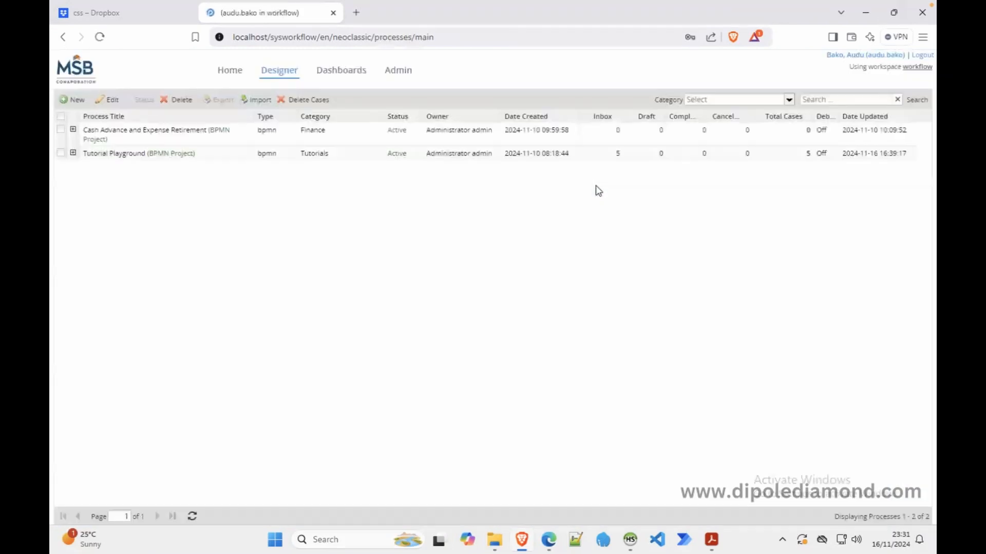
Confirm this supervisor's Unassigned list is empty and the Inbox holds cases #4 and #1
{"action": "left_click", "coordinate": [230, 71]}
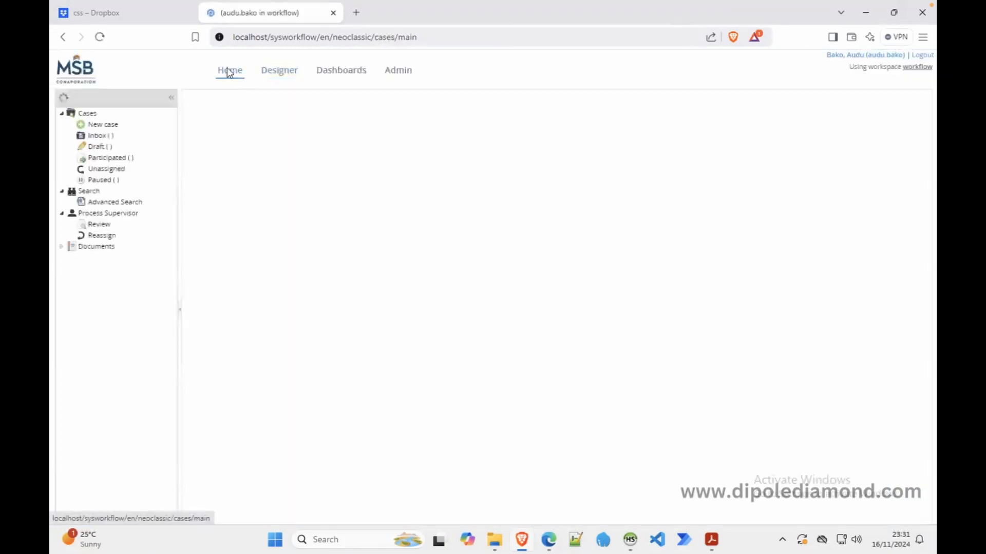
{"action": "left_click", "coordinate": [123, 170]}
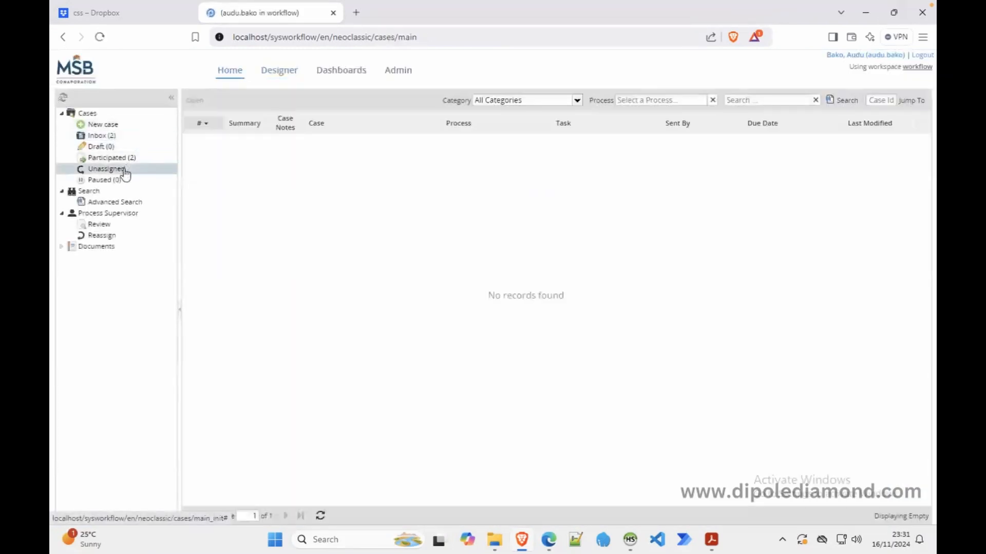
{"action": "left_click", "coordinate": [141, 137]}
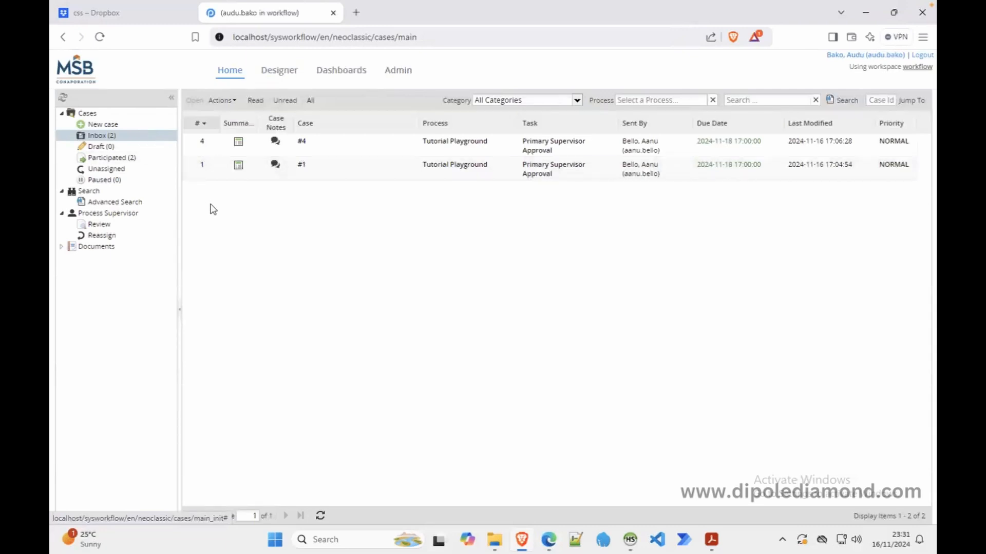
{"action": "left_click", "coordinate": [548, 539]}
Open Primary Supervisor Approval's assignment rules, still Self Service with the Supervisors group
{"action": "right_click", "coordinate": [227, 285]}
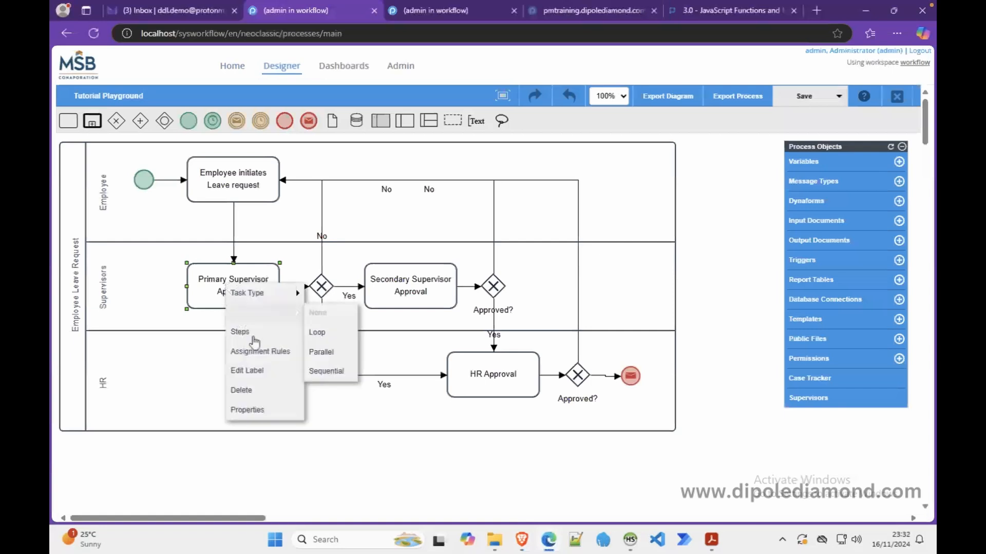
{"action": "left_click", "coordinate": [277, 354]}
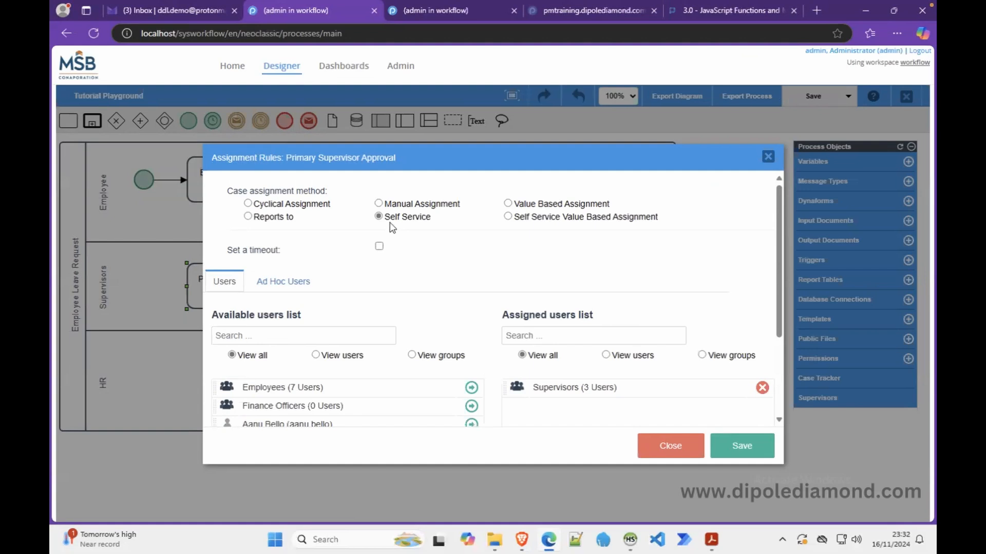
{"action": "left_click", "coordinate": [508, 217]}
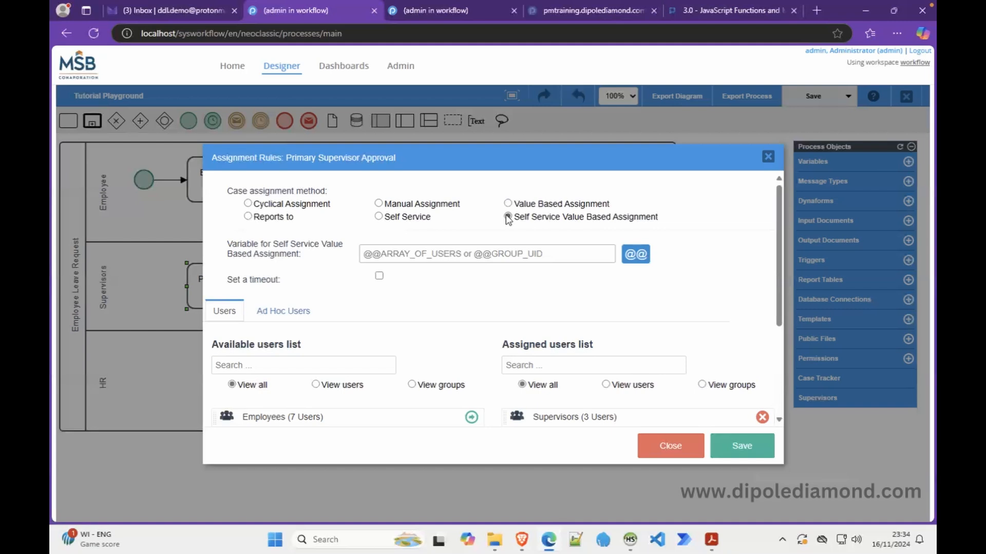
{"action": "left_click", "coordinate": [390, 253]}
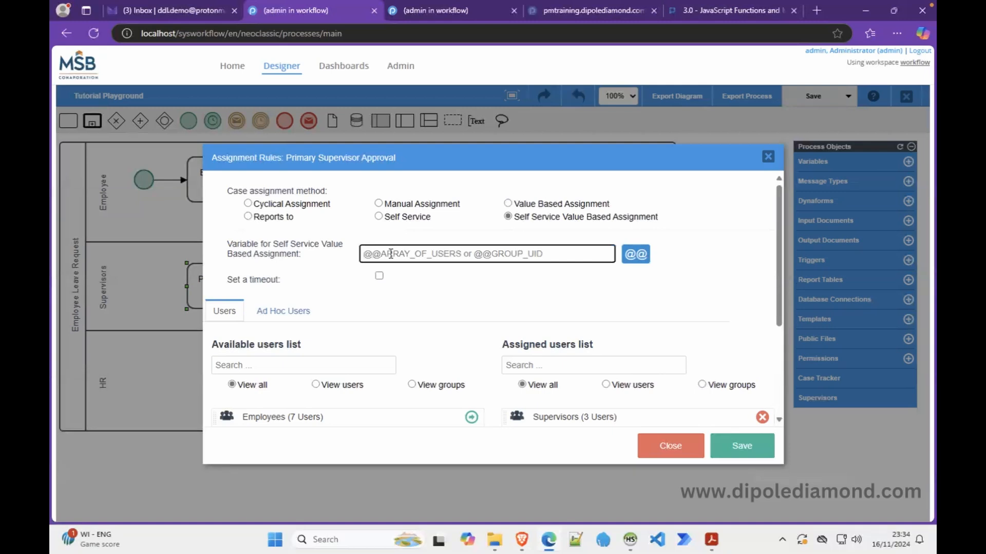
{"action": "type", "text": "@@"}
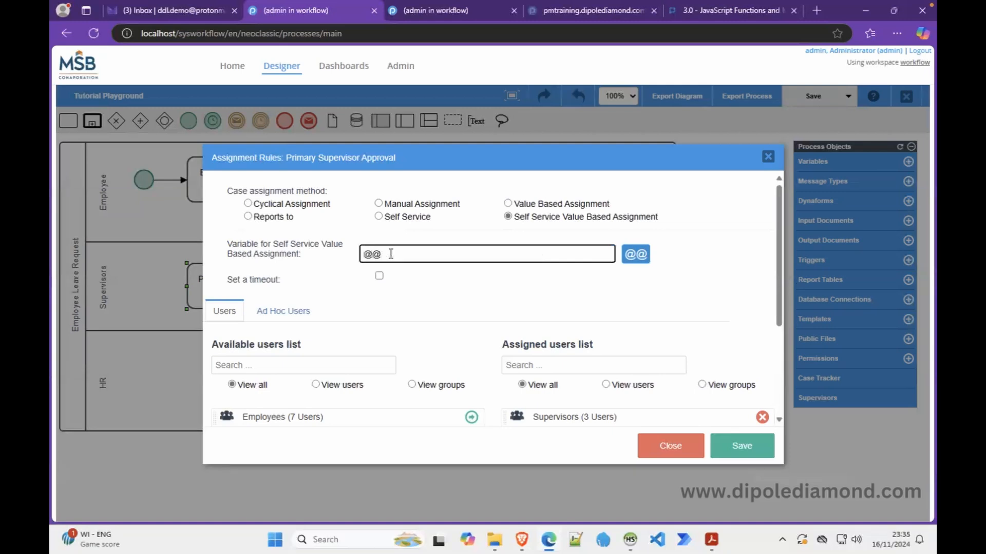
{"action": "type", "text": "financeApprover"}
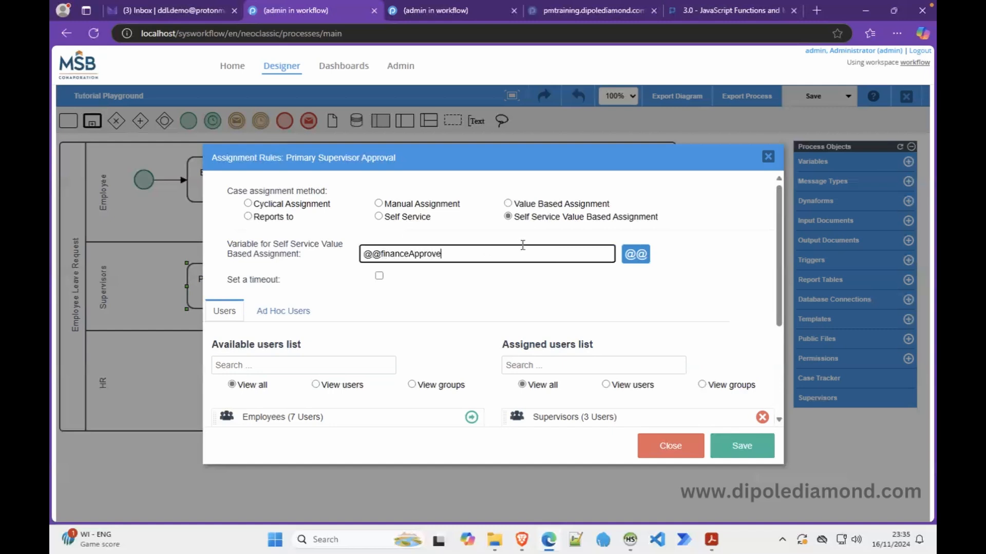